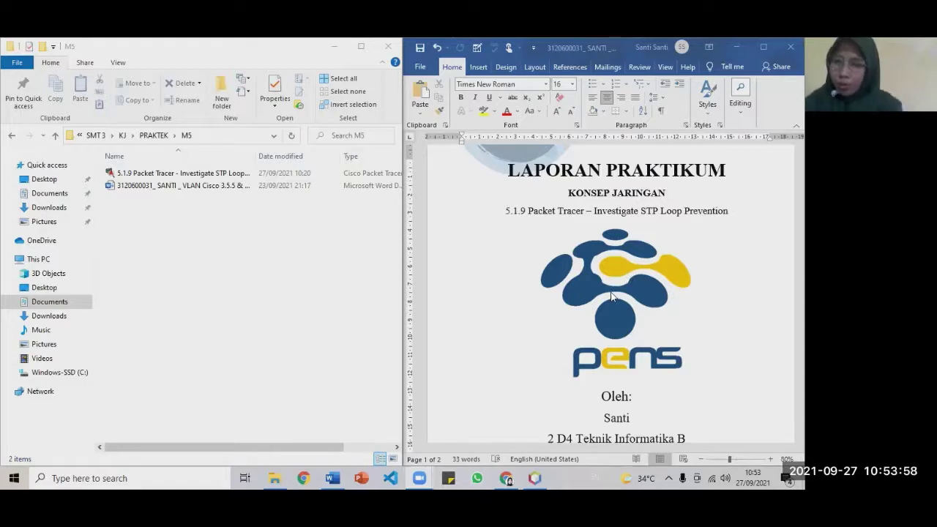
- Review the cover page of the STP Loop Prevention lab report from the title down to the institution and year
scroll(612, 301, "down", 1)
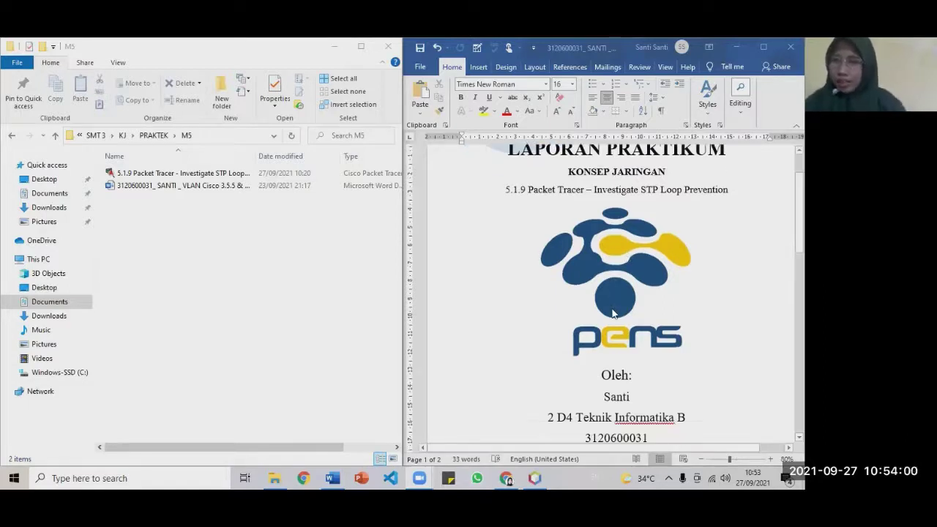
scroll(613, 313, "down", 3)
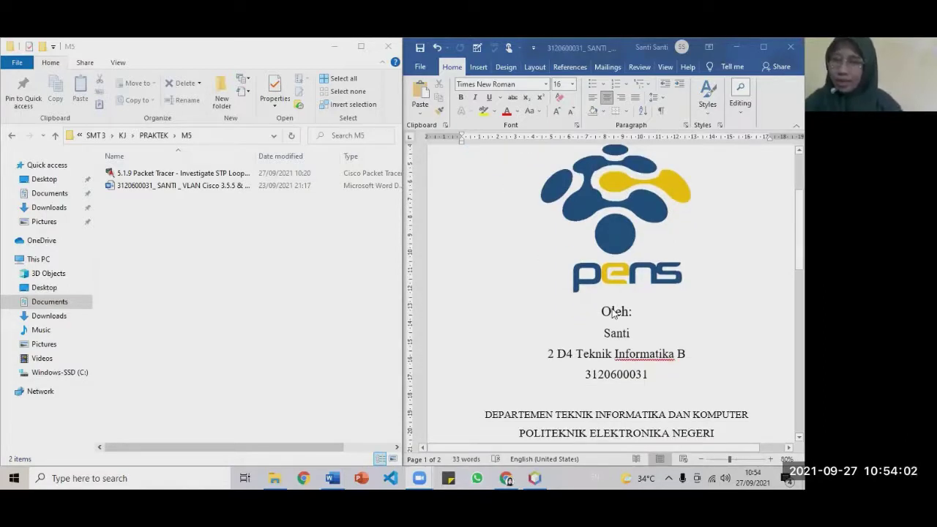
scroll(613, 313, "down", 2)
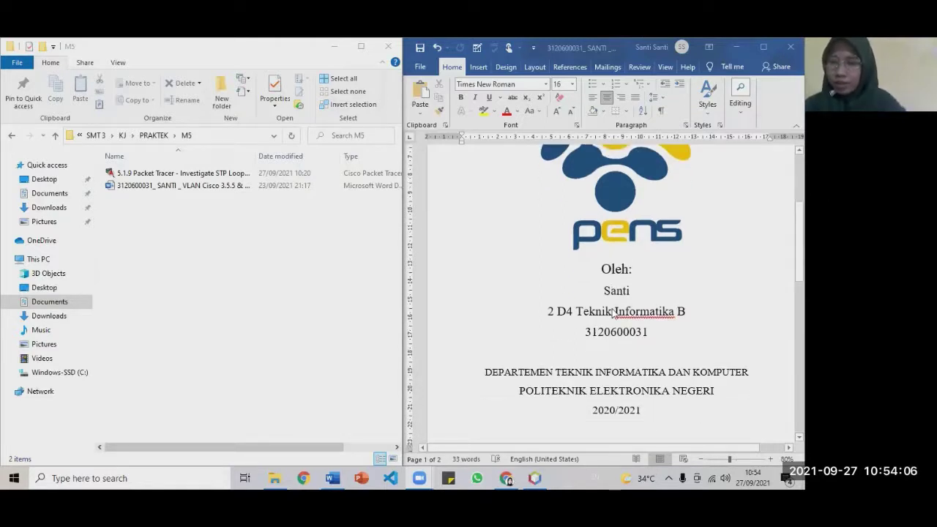
scroll(601, 326, "up", 1)
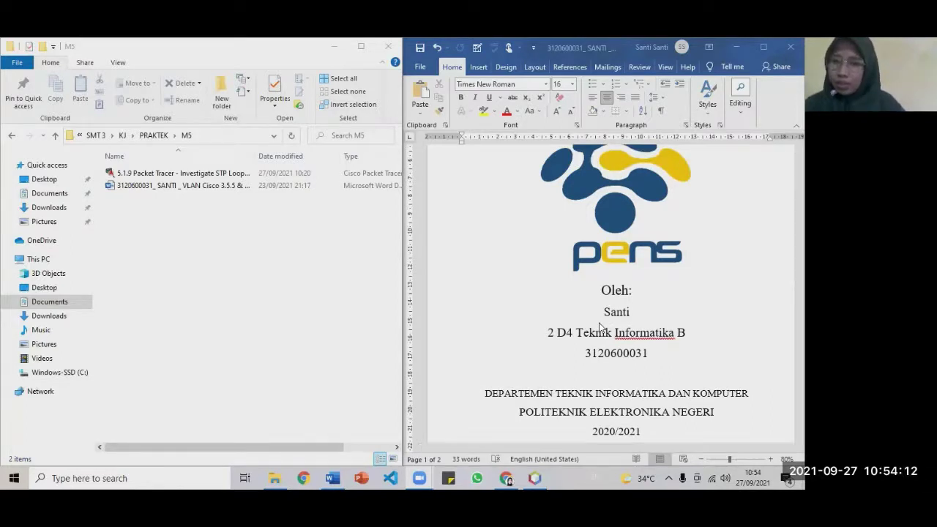
scroll(600, 327, "up", 3)
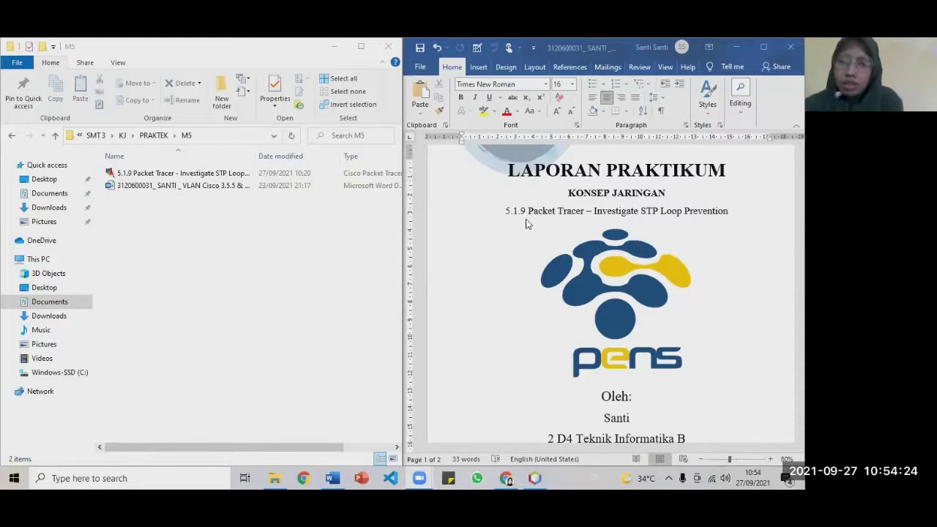
- Open the activity file "5.1.9 Packet Tracer - Investigate STP Loop Prevention" in Cisco Packet Tracer and dismiss the user profile dialog without changes
left_click(223, 178)
double_click(224, 177)
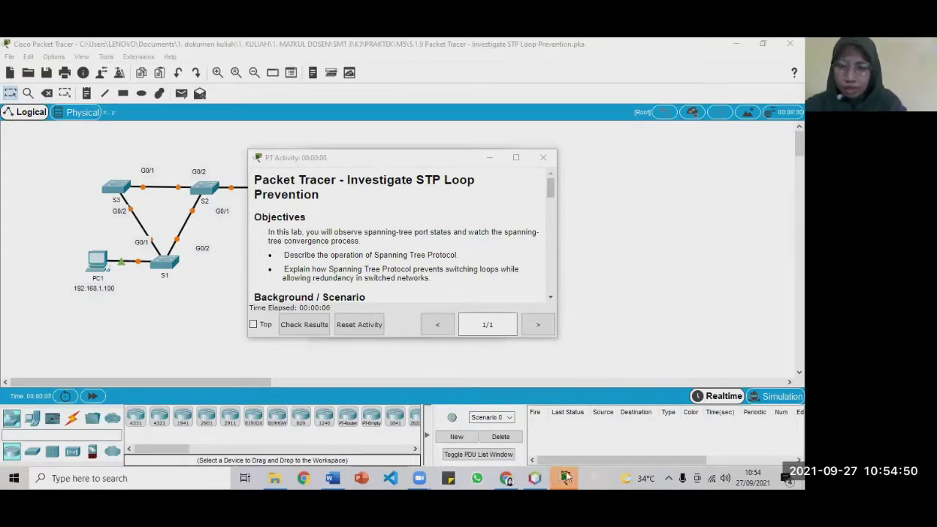
mouse_move(565, 478)
left_click(565, 421)
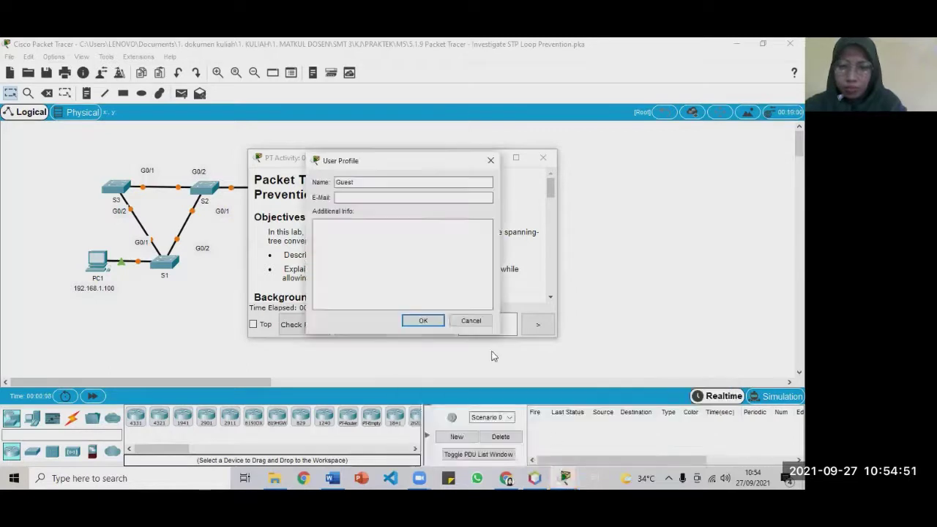
left_click(473, 320)
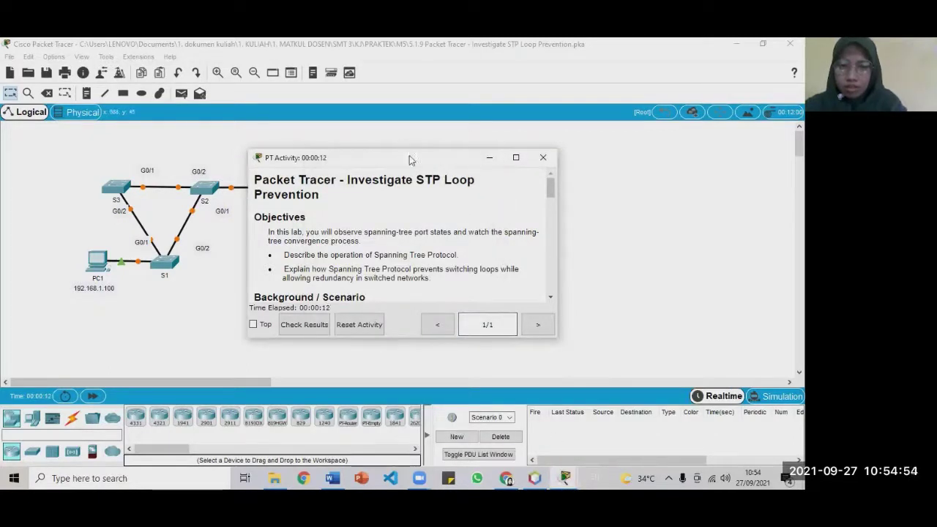
- Move the activity instructions clear of the network topology and restore the main Packet Tracer window to a smaller size
left_click_drag(414, 155, 541, 154)
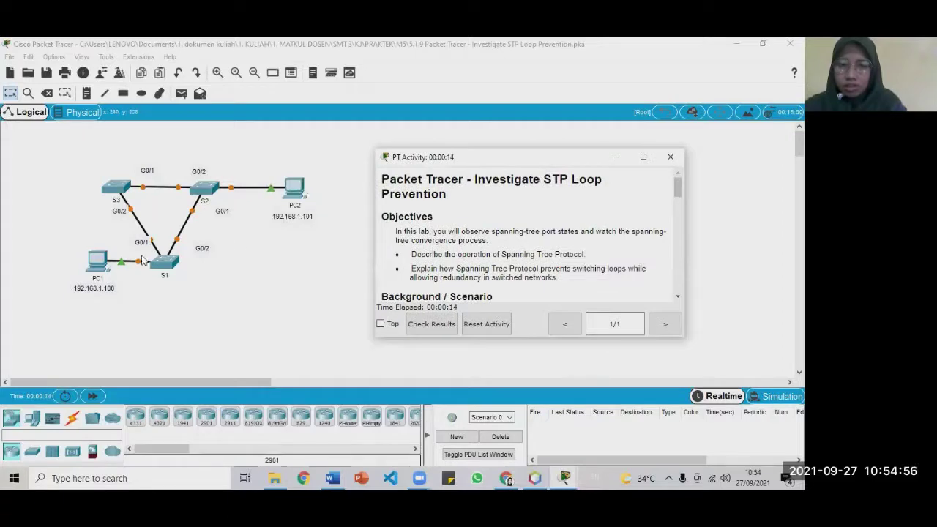
left_click(761, 44)
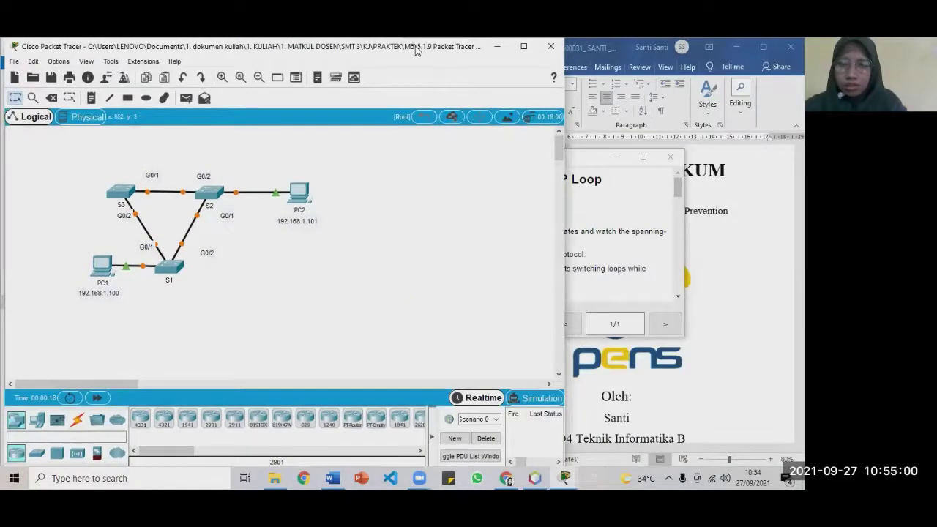
left_click_drag(417, 49, 408, 49)
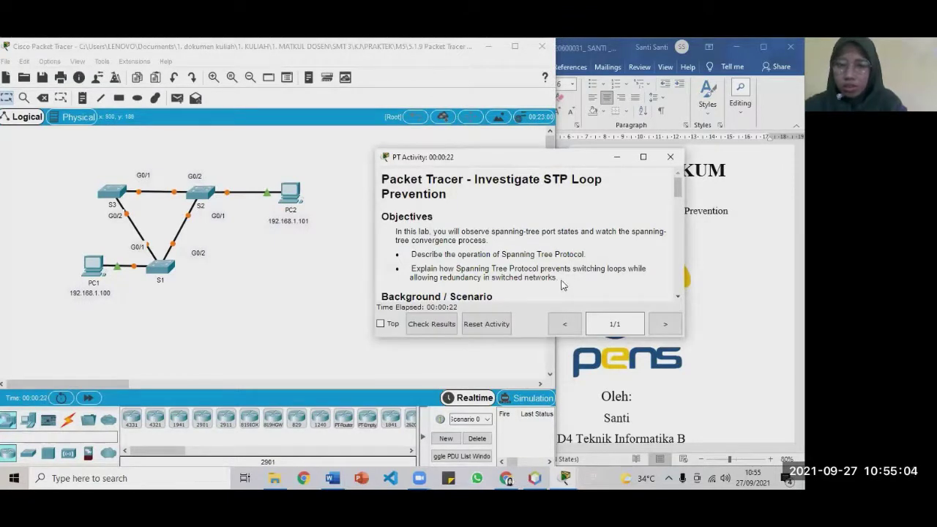
- Stretch the PT Activity instructions window to full screen height and widen it so the Step 2 table is easier to read
key("super+shift+Up")
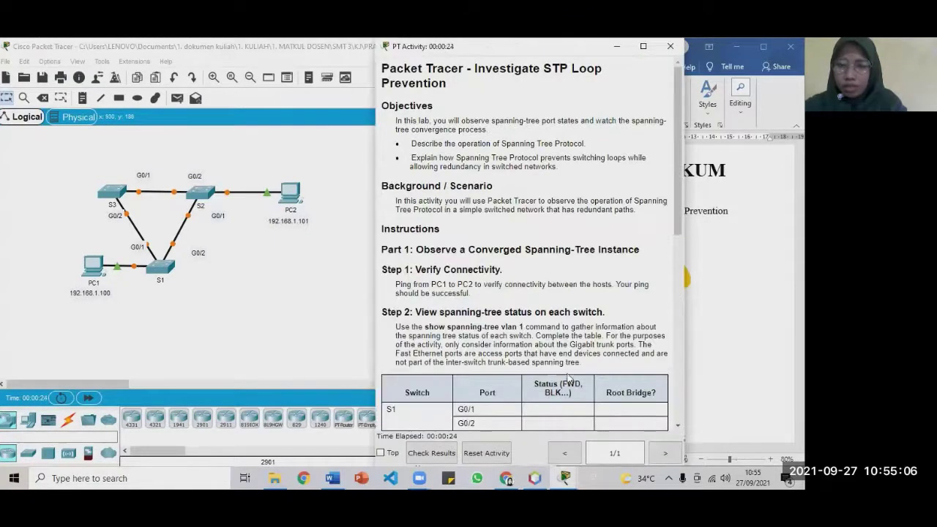
scroll(570, 378, "down", 3)
scroll(593, 348, "up", 3)
scroll(490, 271, "down", 3)
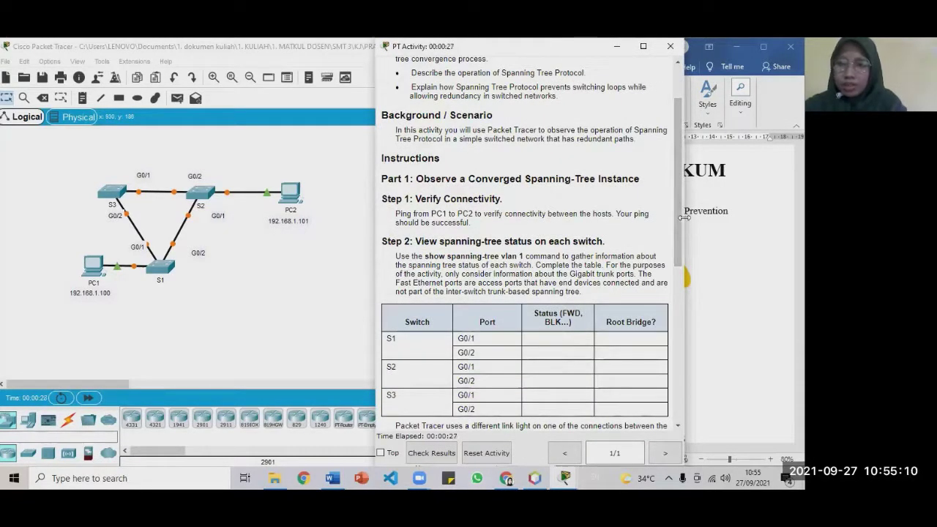
left_click_drag(688, 220, 734, 216)
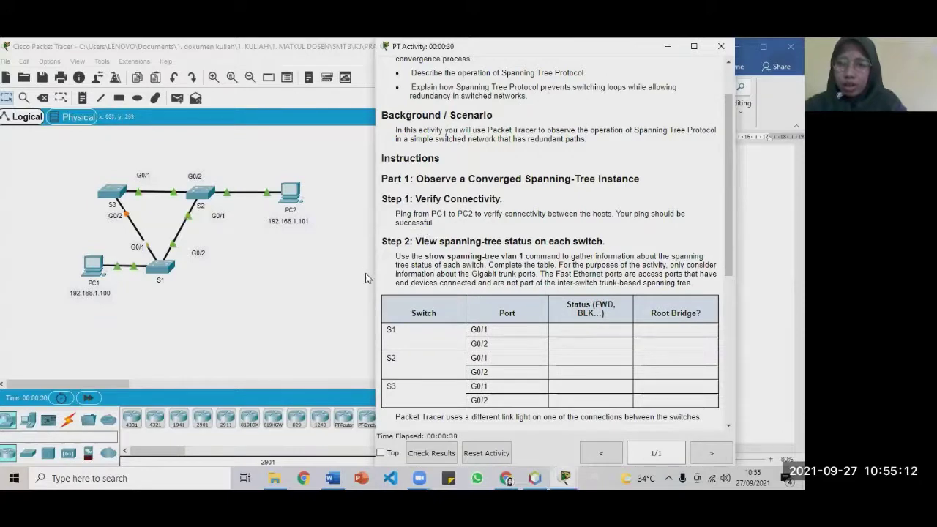
- Read the activity objectives, scenario and Part 1 instructions, including Step 1: Verify Connectivity, and compare them with the topology
scroll(432, 228, "up", 3)
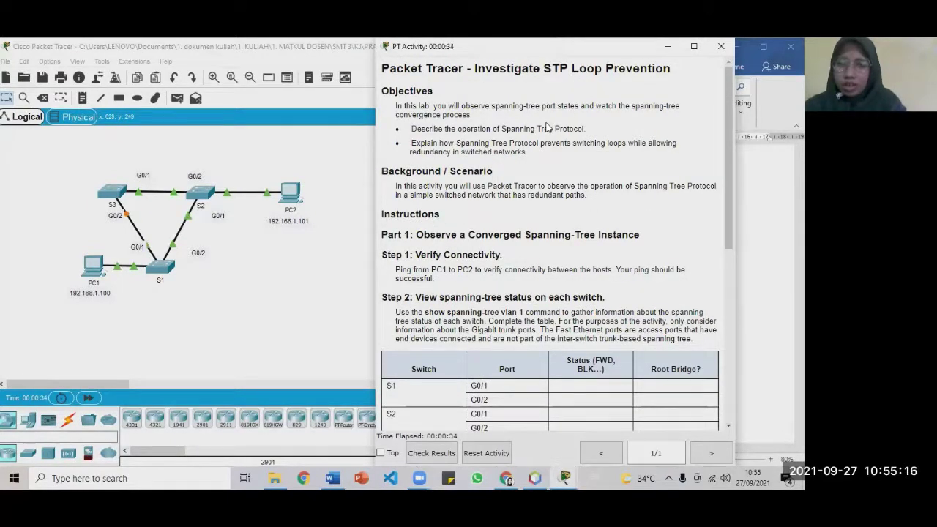
scroll(562, 197, "down", 5)
scroll(524, 249, "down", 1)
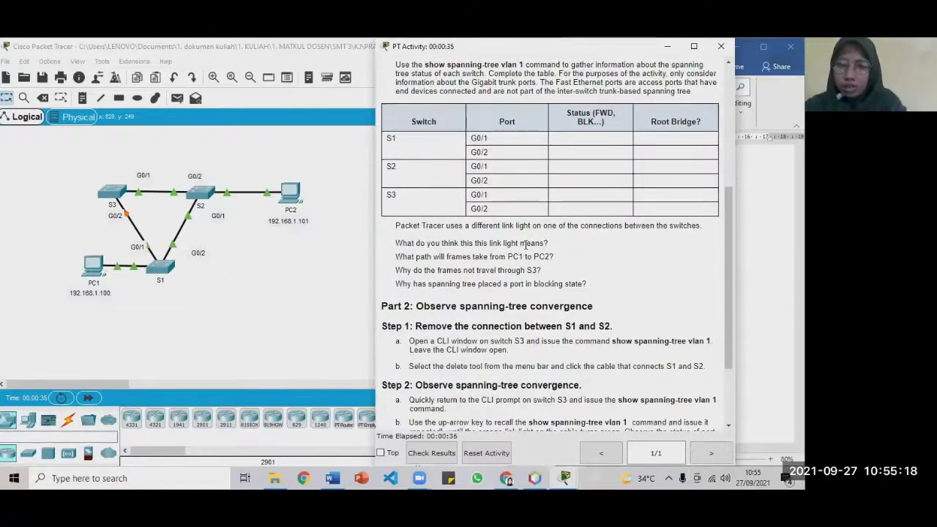
scroll(524, 247, "up", 4)
scroll(525, 247, "up", 1)
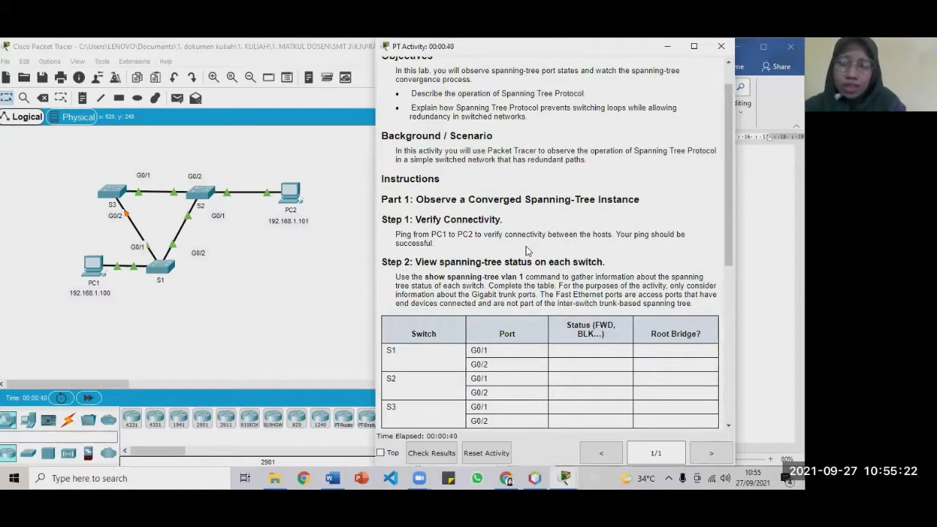
scroll(525, 249, "up", 1)
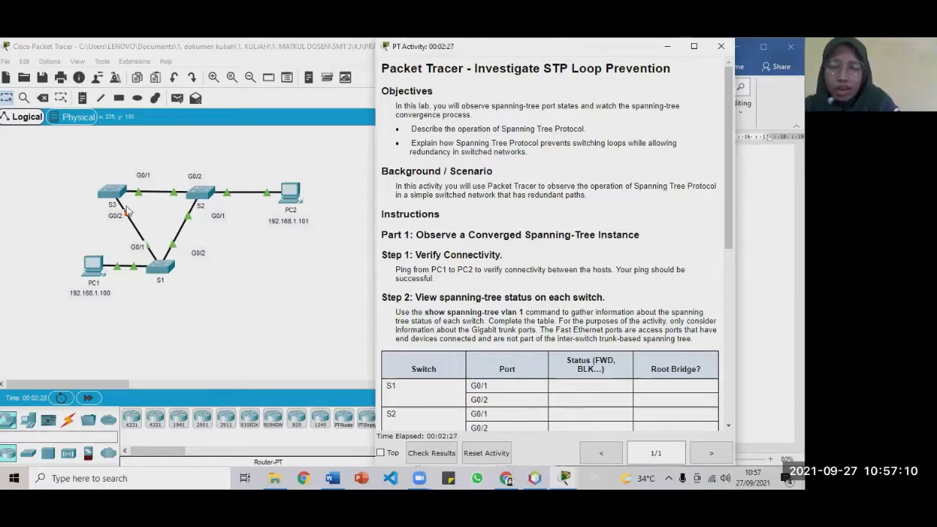
scroll(584, 308, "down", 1)
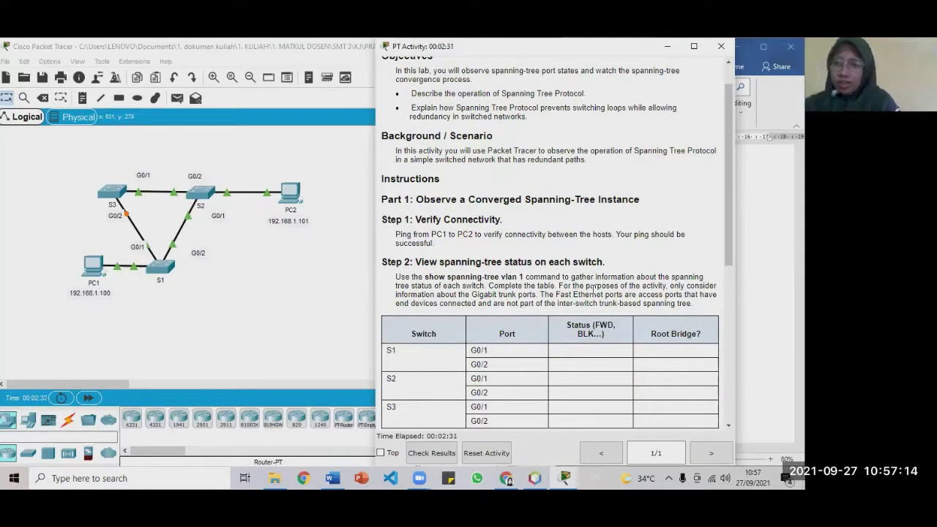
scroll(505, 278, "up", 1)
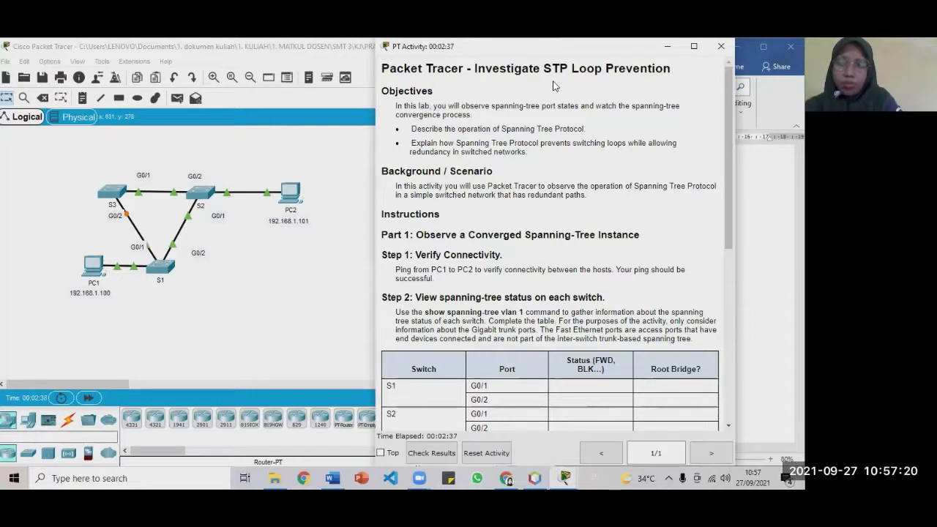
scroll(521, 230, "down", 1)
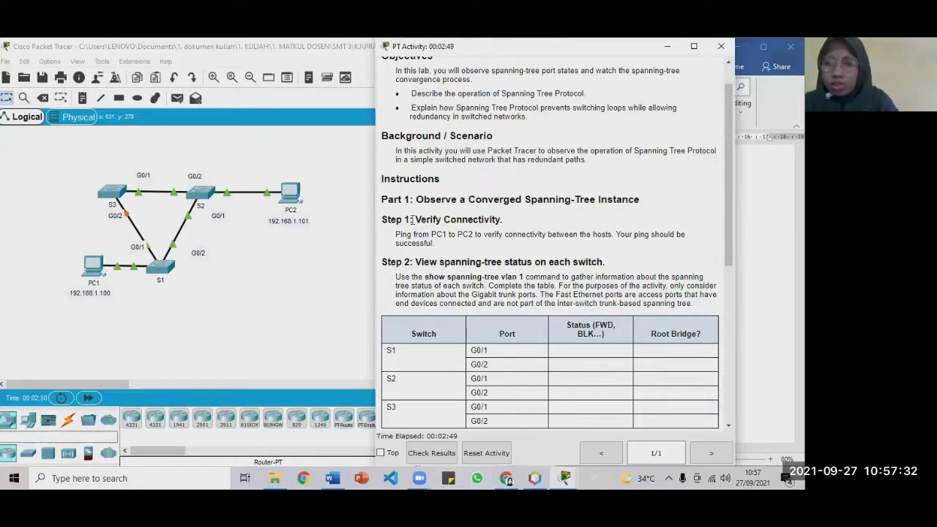
left_click_drag(420, 221, 521, 218)
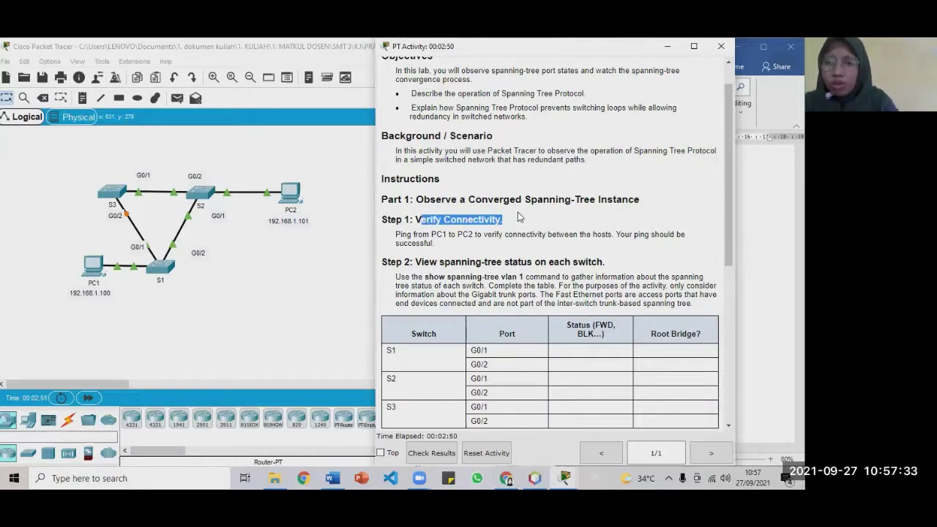
left_click(470, 222)
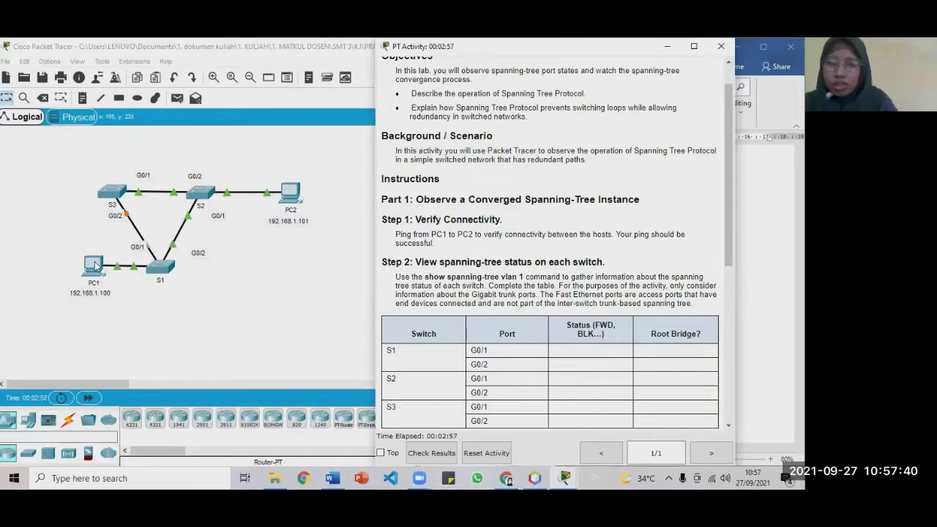
- Open the Command Prompt of PC1 and move its window so that PC2 is uncovered in the topology
left_click(289, 281)
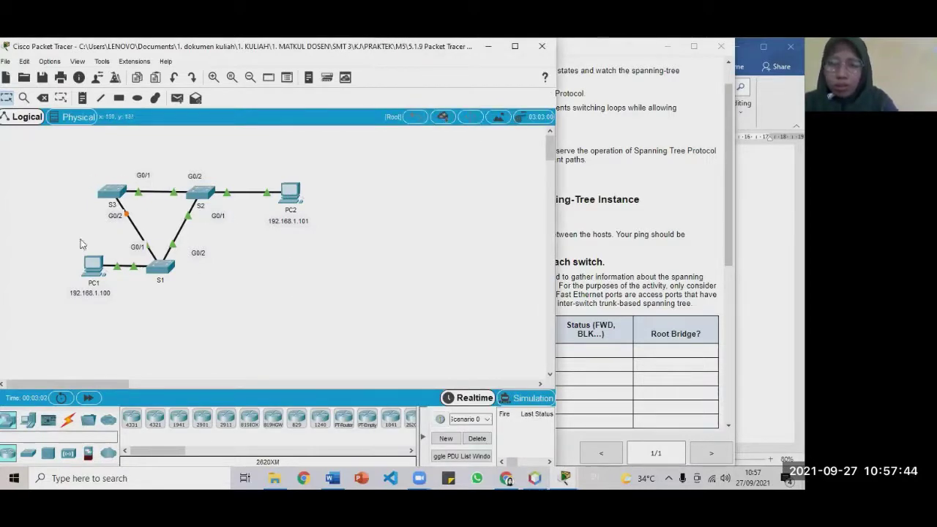
left_click(93, 265)
left_click(503, 162)
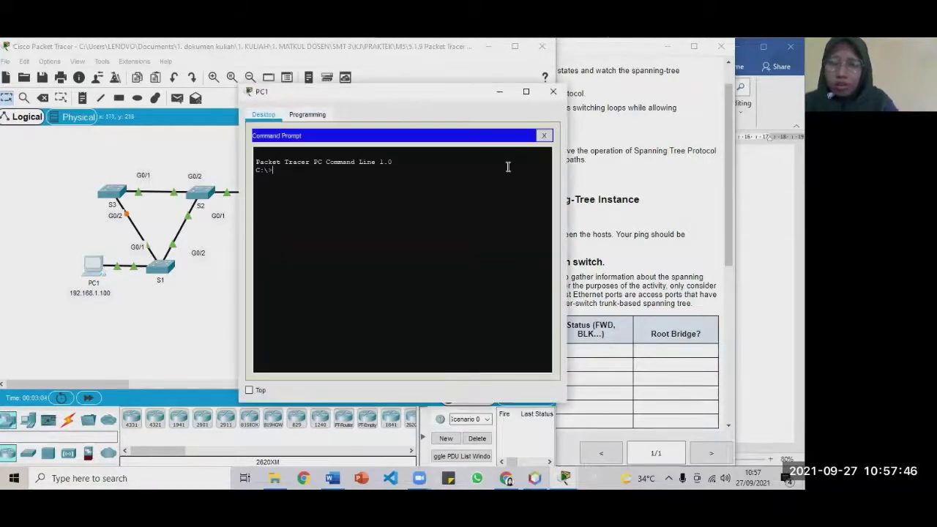
left_click_drag(400, 92, 196, 221)
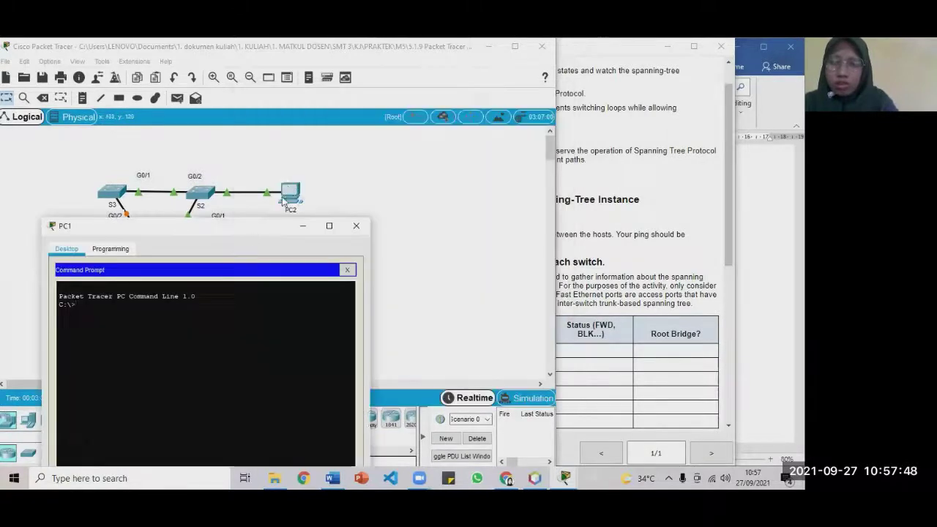
- Open the Command Prompt of PC2 with its window clear of the topology, keeping PC1's Command Prompt in view
left_click(293, 190)
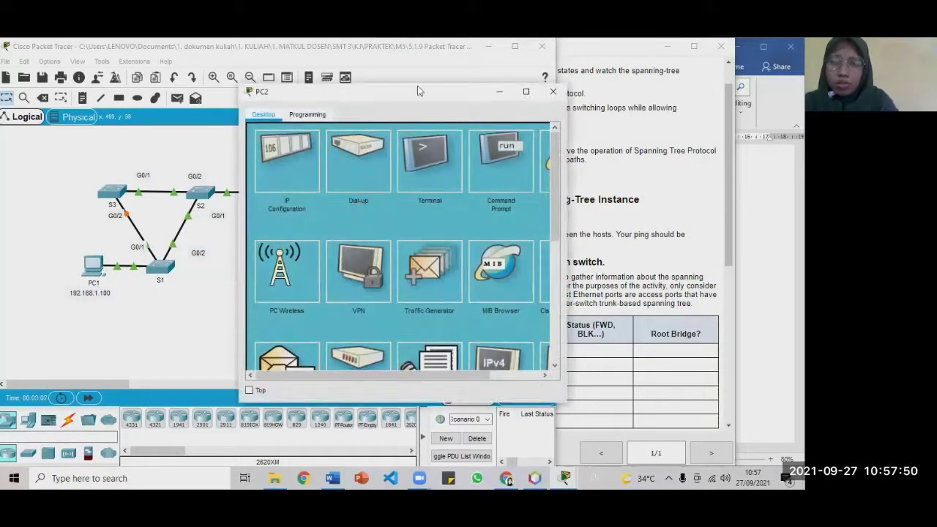
left_click_drag(417, 88, 633, 82)
mouse_move(570, 476)
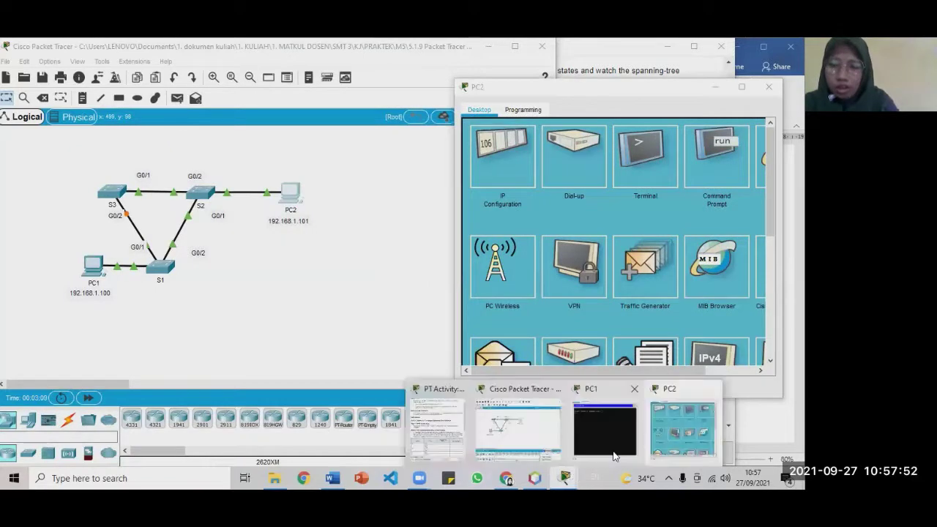
left_click(613, 429)
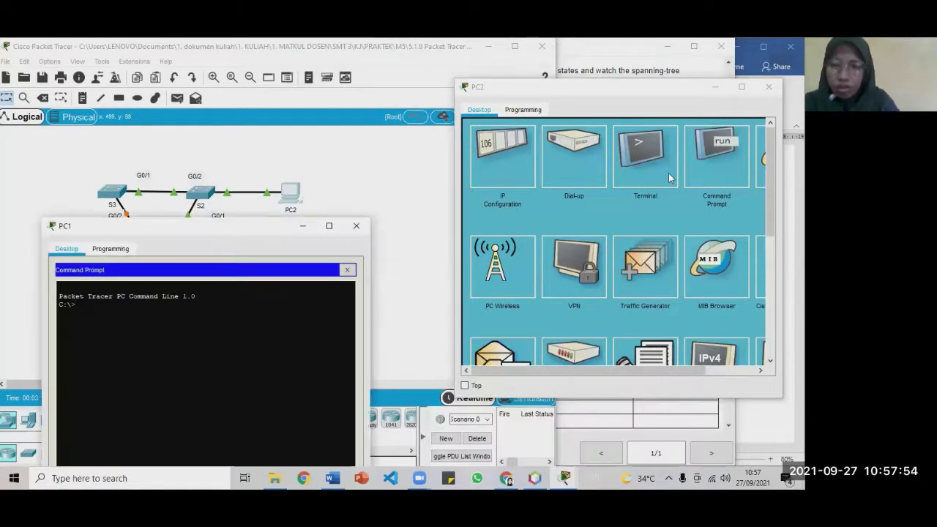
left_click(713, 181)
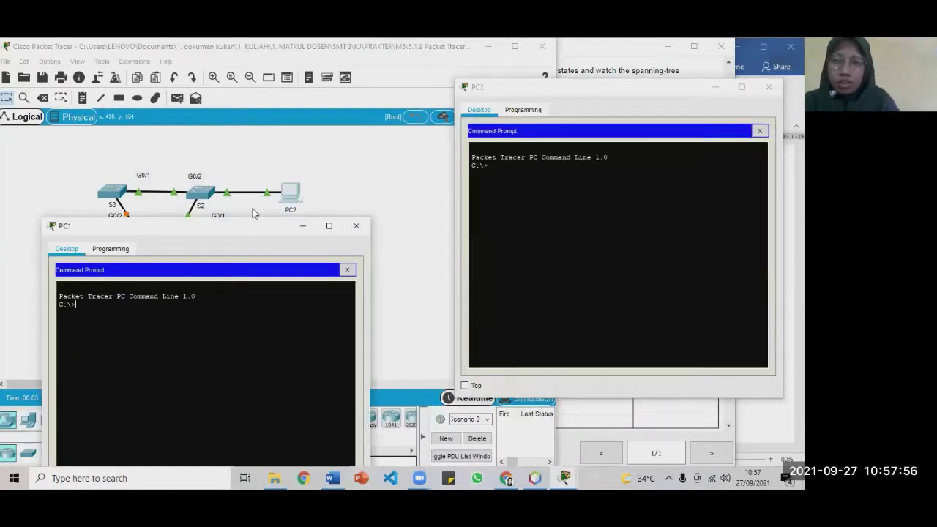
- Check the PC and switch positions and addresses in the topology, and place PC1's Command Prompt window side by side with PC2's
left_click_drag(251, 225, 281, 284)
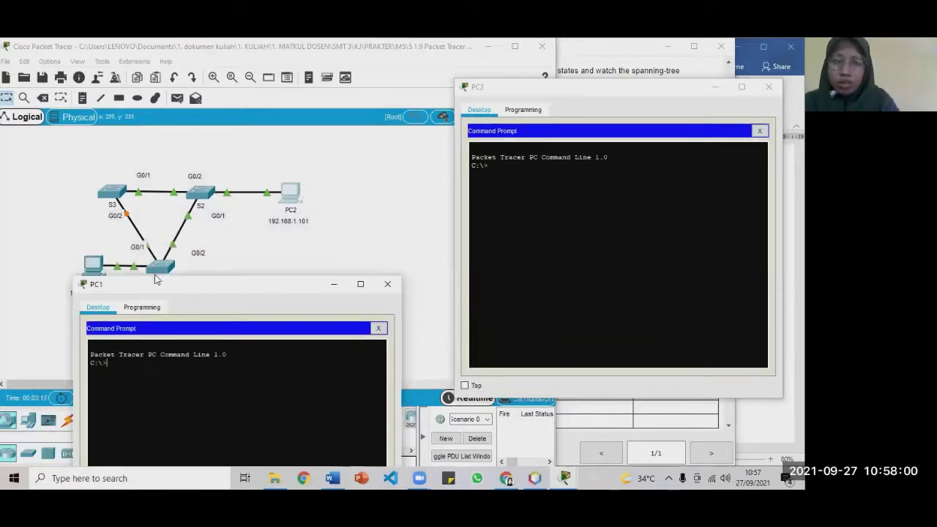
left_click_drag(160, 279, 160, 266)
left_click_drag(260, 273, 347, 265)
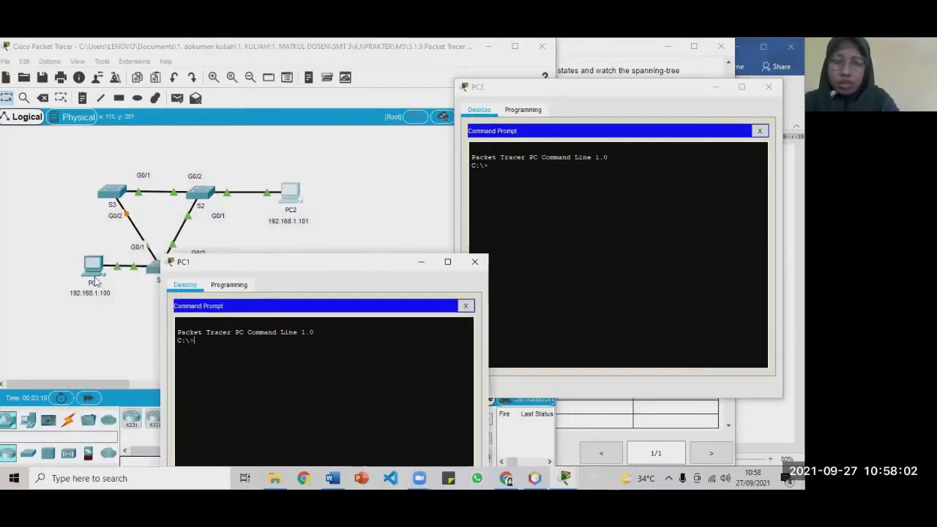
left_click_drag(265, 263, 179, 260)
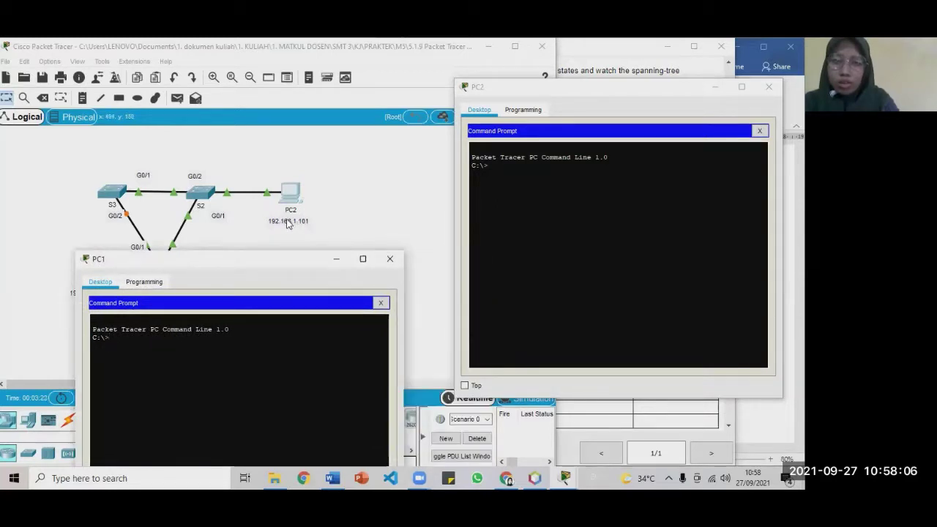
left_click_drag(280, 265, 288, 153)
left_click_drag(233, 144, 267, 99)
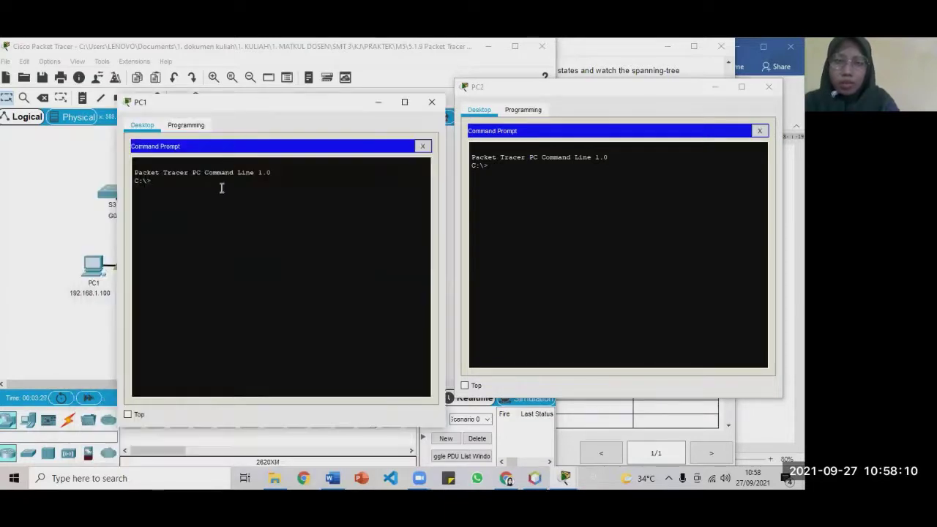
- Run ipconfig /all in PC1's Command Prompt and check its IPv4 address
type("ui")
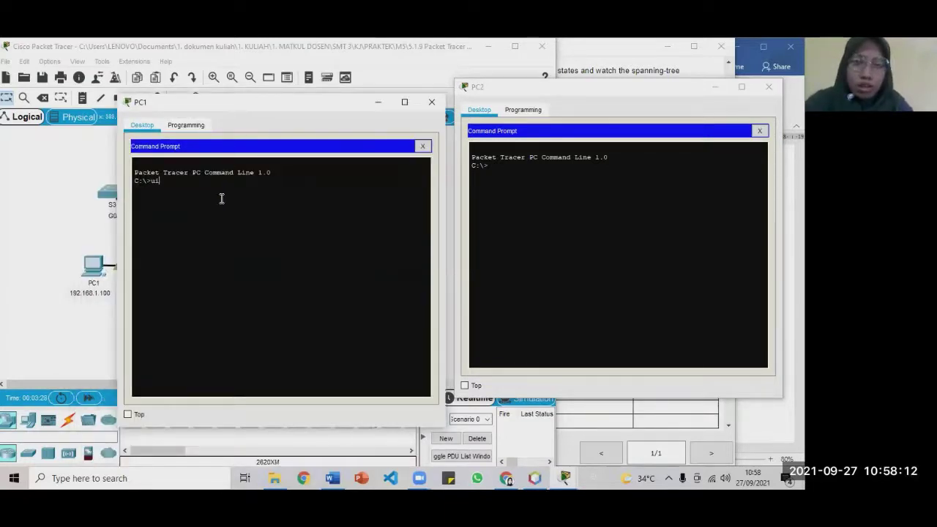
key("BackSpace")
key("BackSpace")
type("ip")
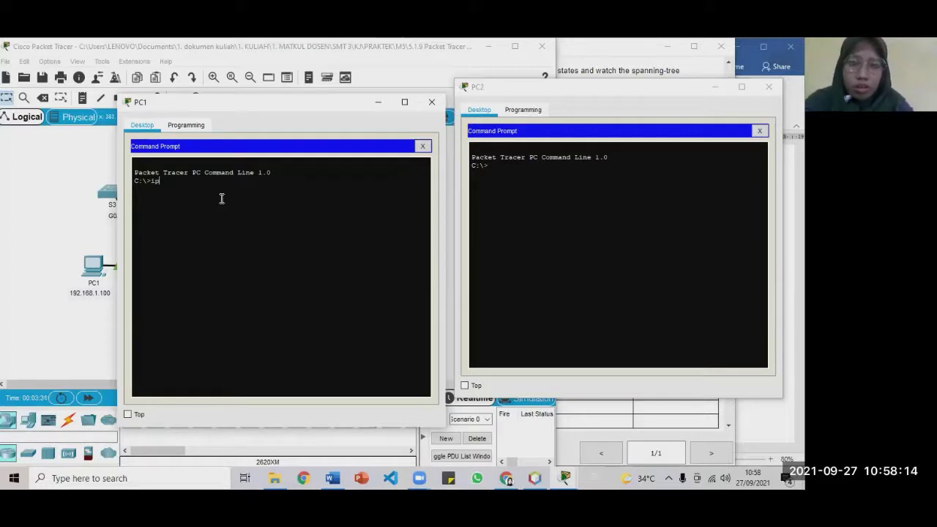
type("confi")
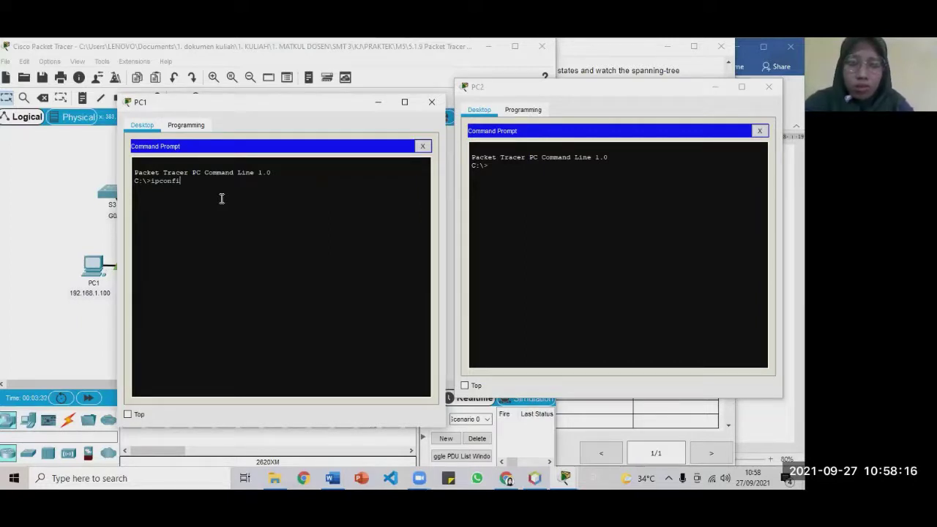
type("g /al")
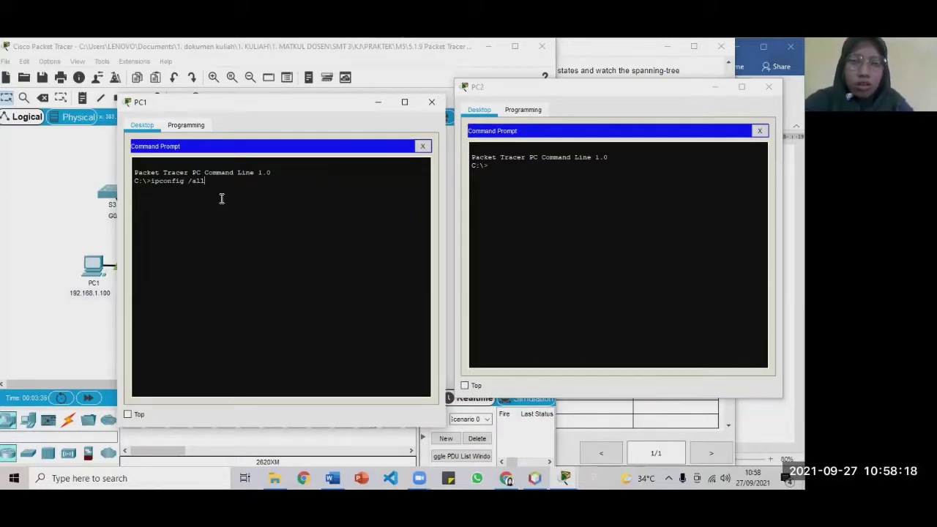
type("l")
key("Return")
left_click_drag(284, 247, 343, 246)
left_click(278, 276)
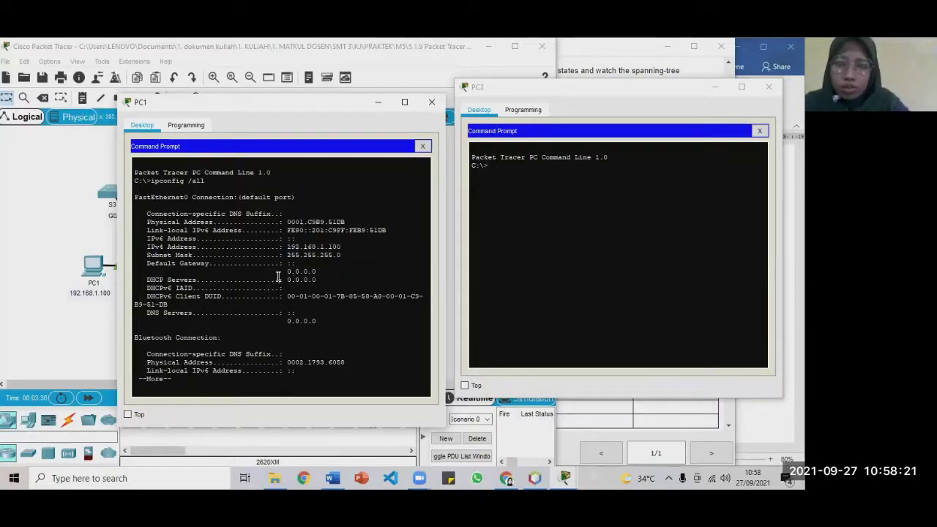
- Page through the rest of PC1's ipconfig output to get back to the command prompt
left_click(578, 176)
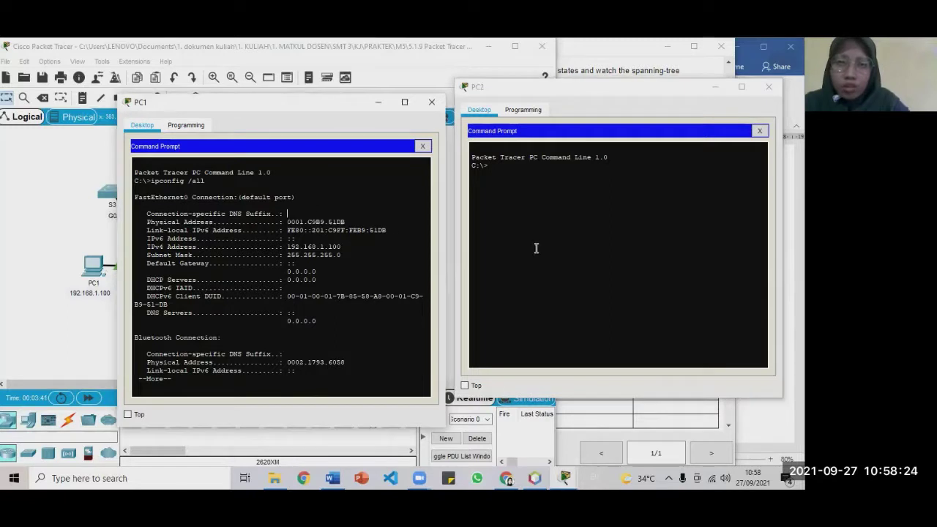
left_click(326, 322)
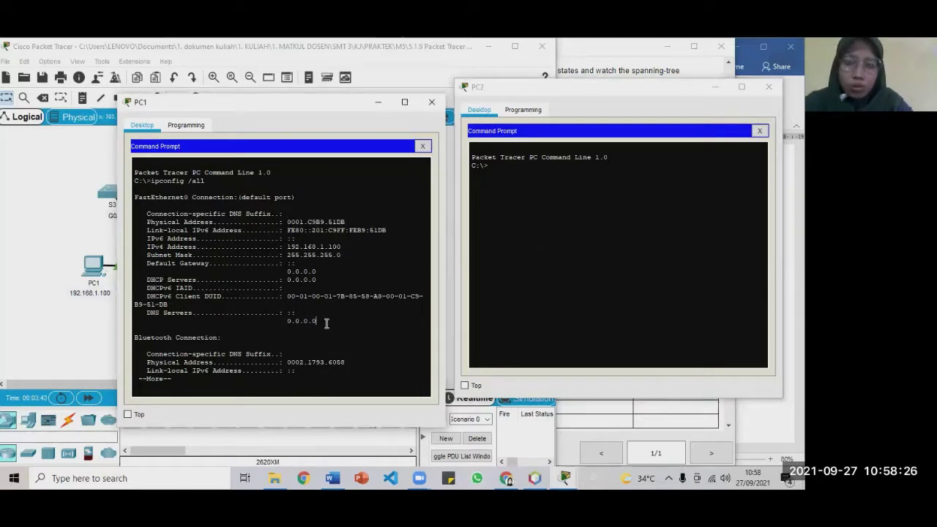
key("Return")
key("Return")
key("Return")
key("Return")
key("Return")
key("Return")
key("Return")
key("Return")
key("Return")
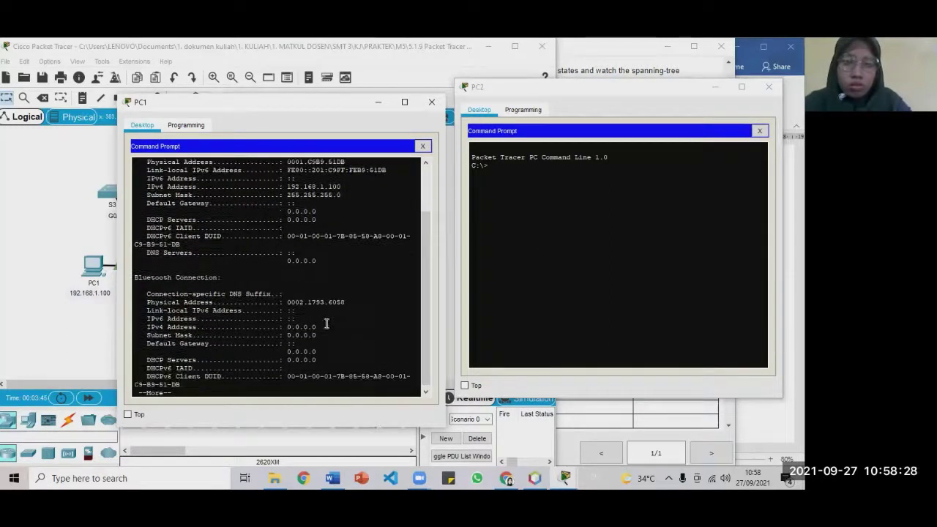
key("Return")
key("Return")
key("Return")
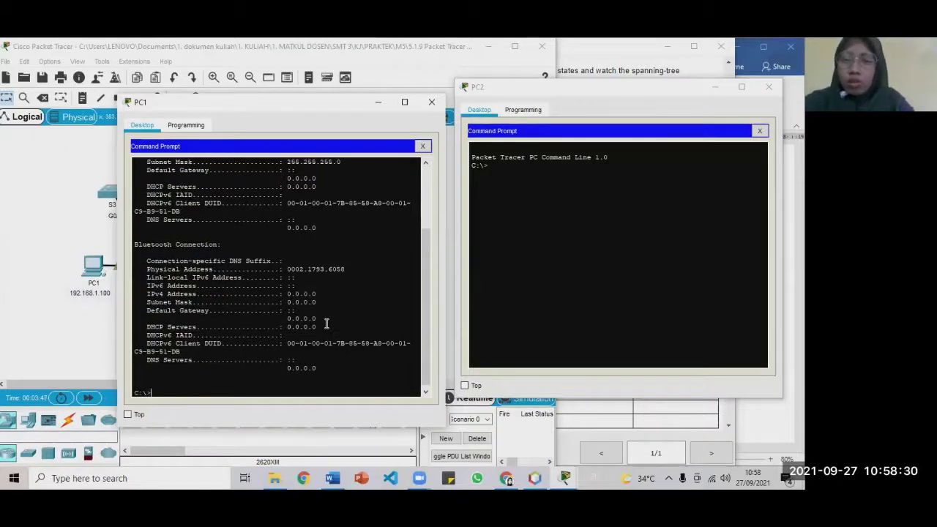
- Run ipconfig /all in PC2's Command Prompt and highlight its IPv4 address in the output
left_click(518, 224)
type("ip")
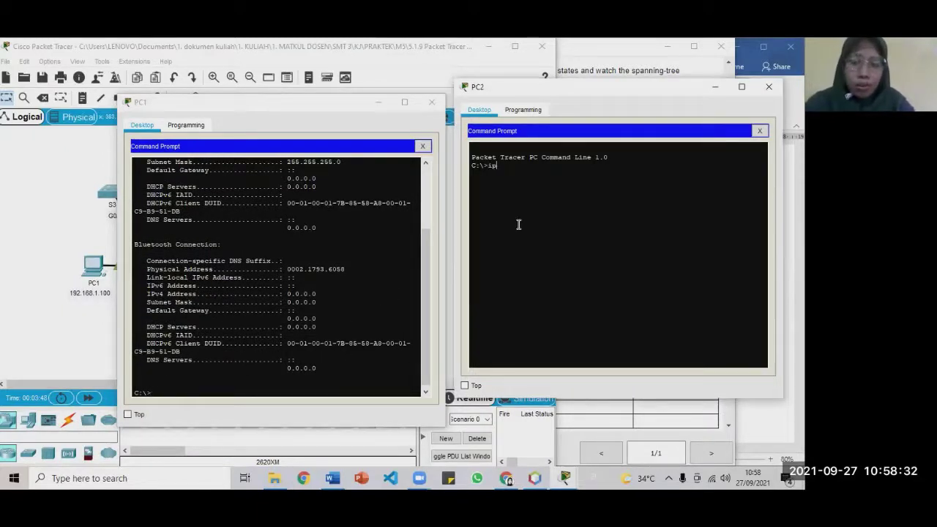
type("config")
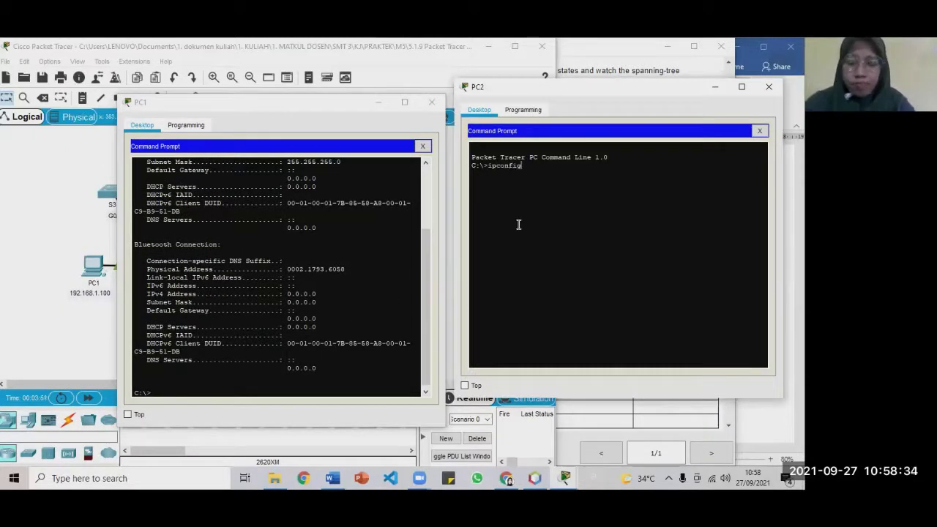
type(" /all")
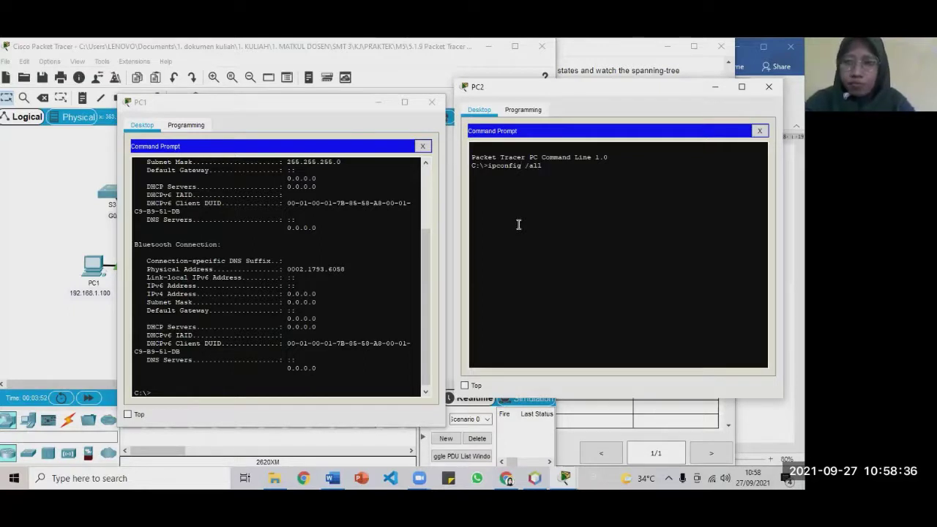
key("Return")
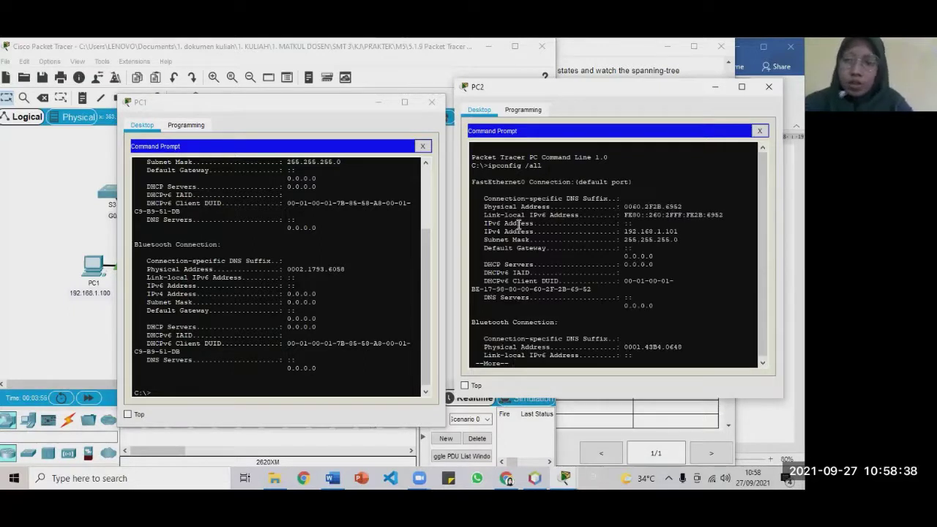
left_click_drag(625, 230, 678, 231)
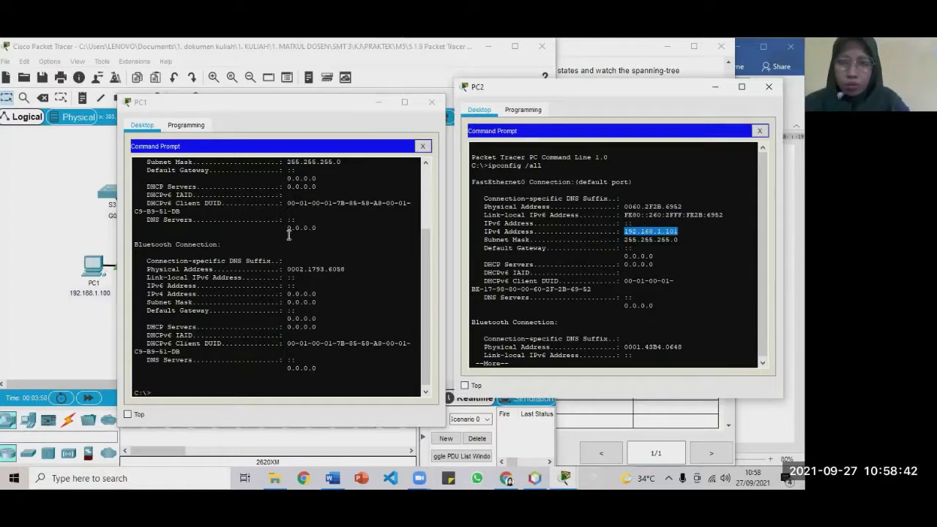
- Ping PC2 at 192.168.1.101 from PC1's Command Prompt
scroll(289, 234, "up", 2)
scroll(322, 242, "down", 2)
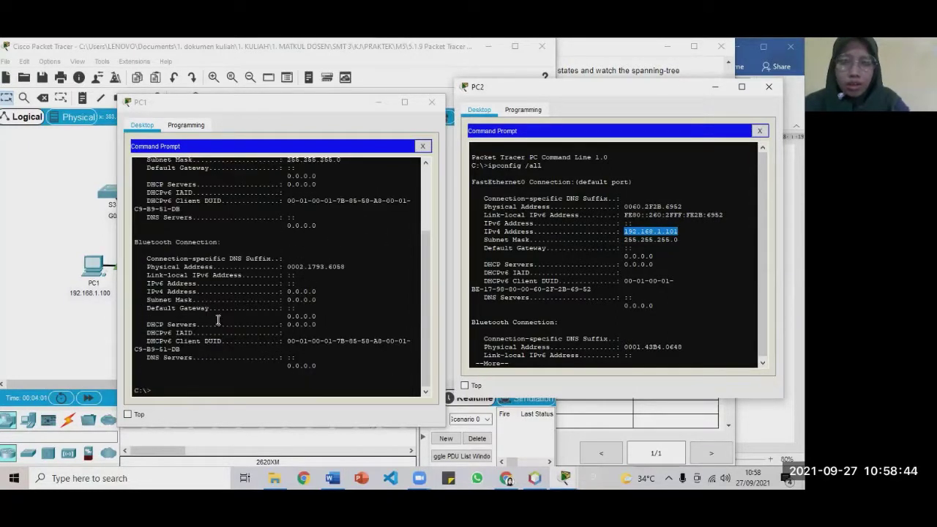
left_click(207, 384)
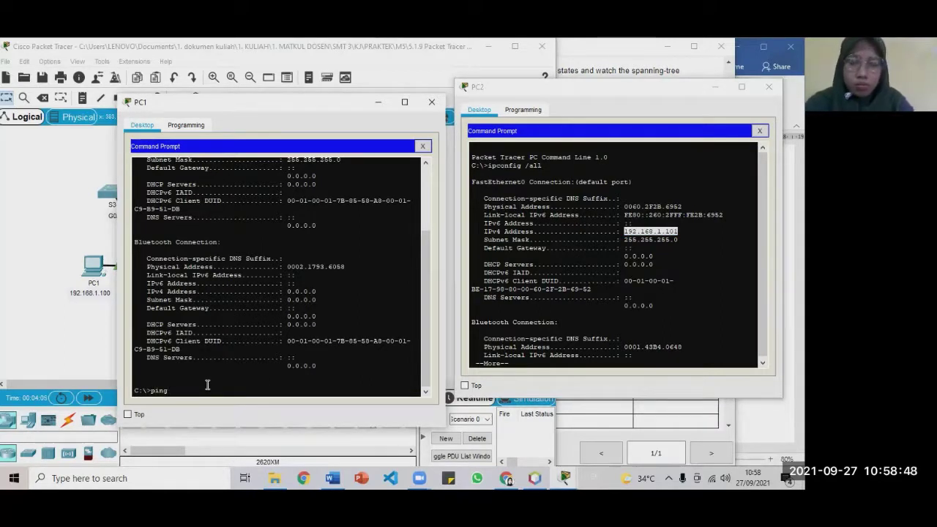
type("ping 192.1")
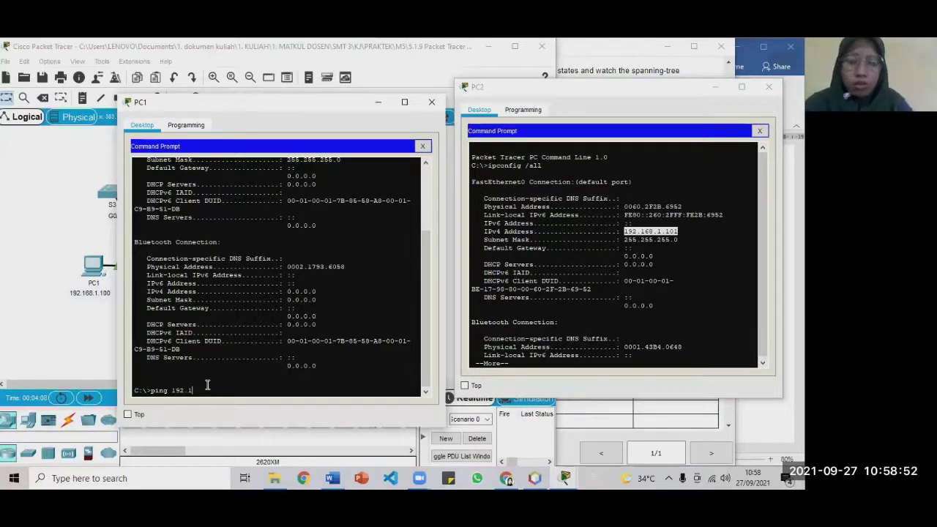
type("68.")
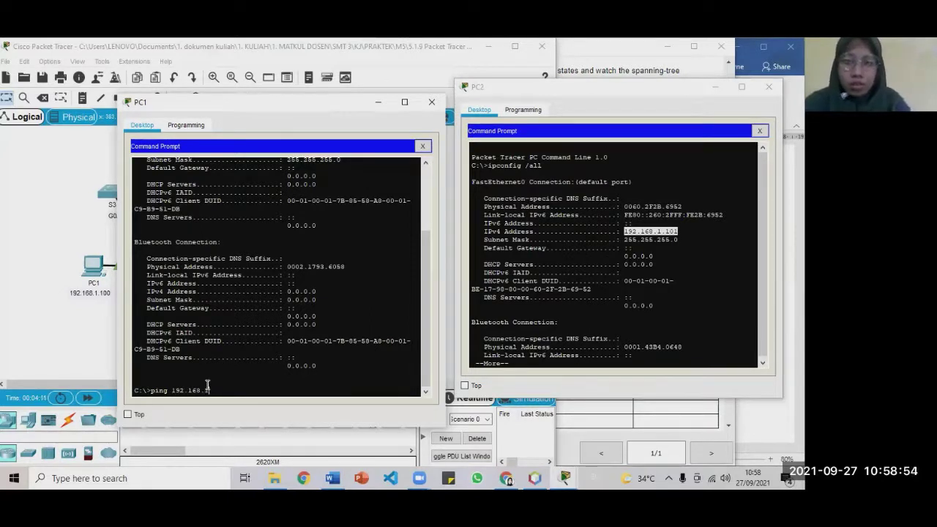
type("1.1")
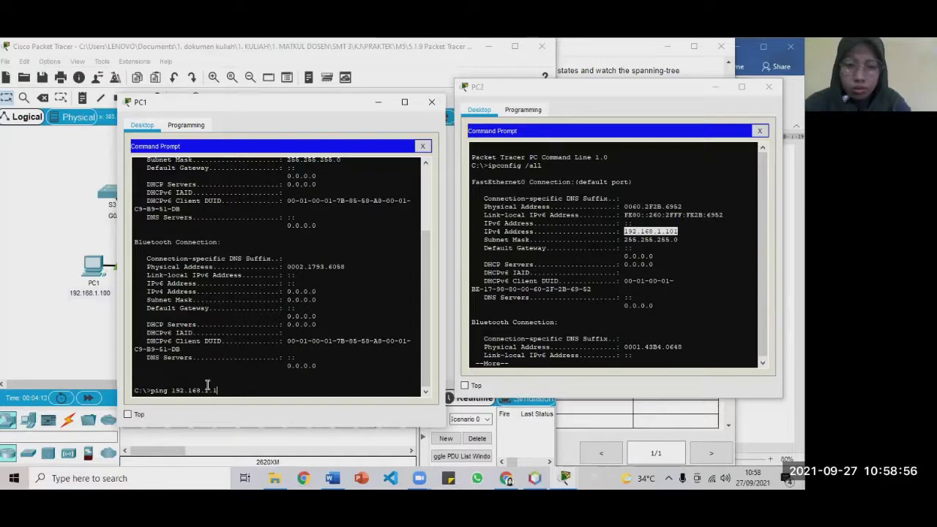
type("00")
key("BackSpace")
type("2")
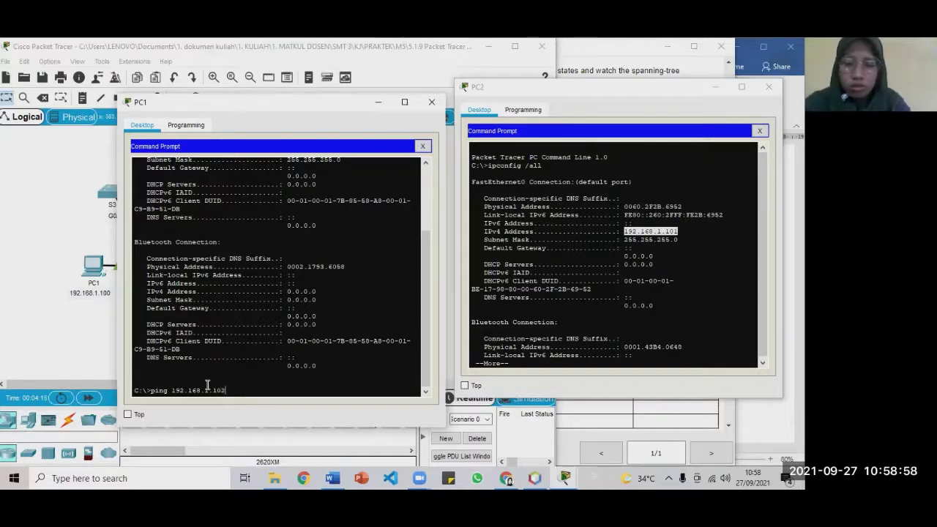
key("BackSpace")
type("1")
key("Return")
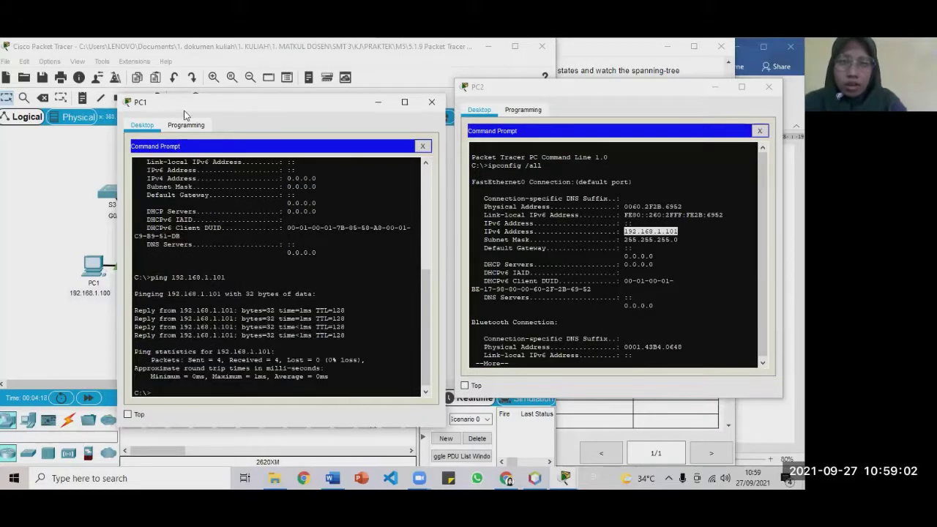
- Uncover the topology, send a simple PDU from PC1 to PC2, and check its last status in the PDU list
left_click_drag(189, 99, 447, 136)
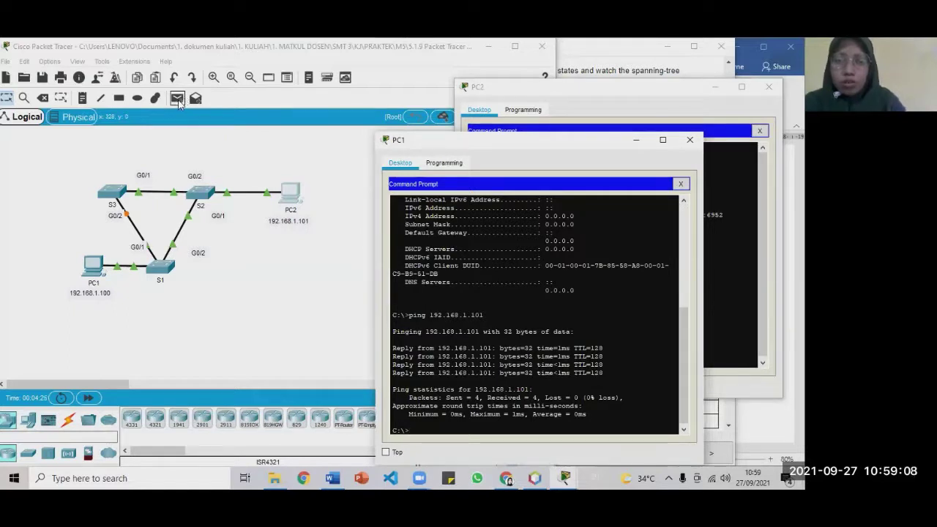
left_click(178, 101)
left_click(176, 99)
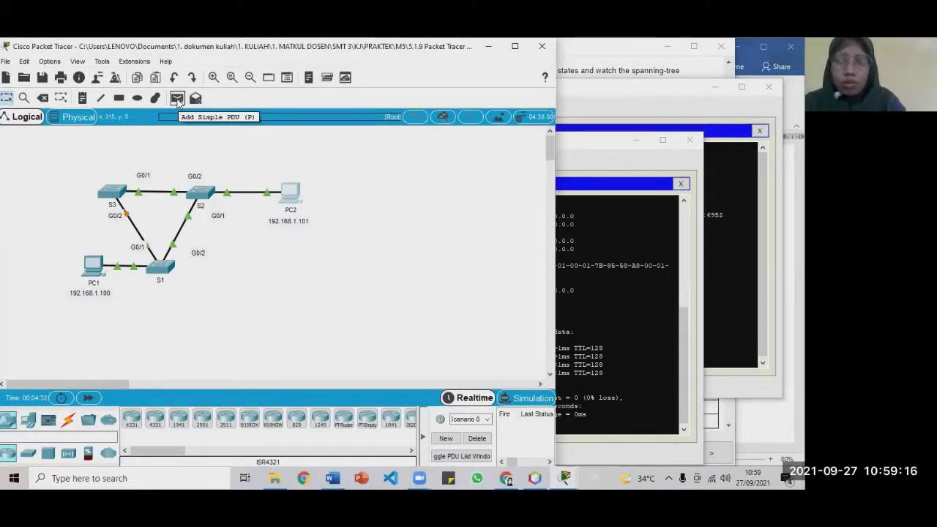
left_click(177, 99)
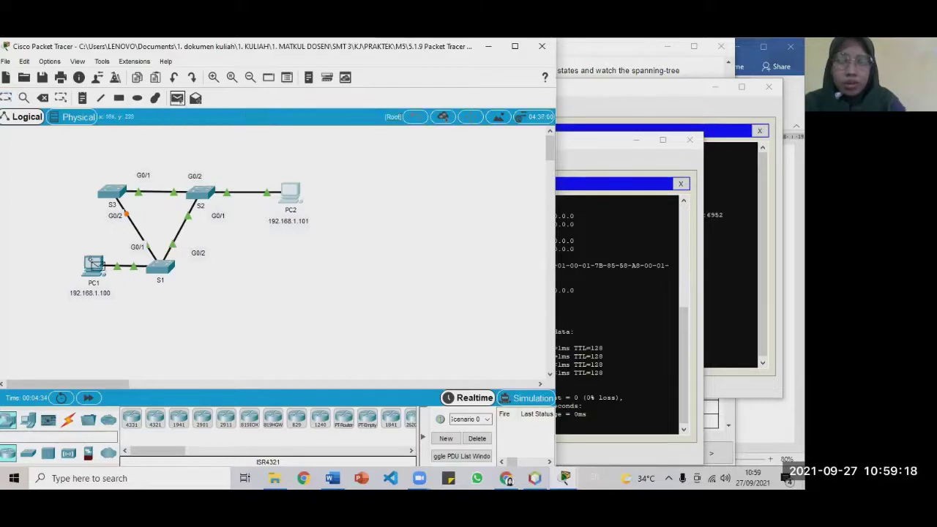
left_click(94, 267)
left_click(289, 192)
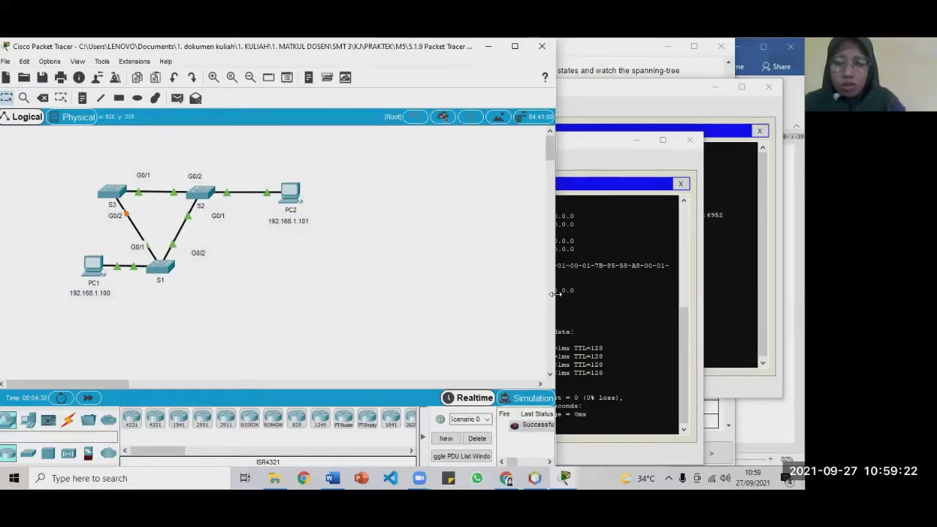
left_click_drag(555, 294, 661, 286)
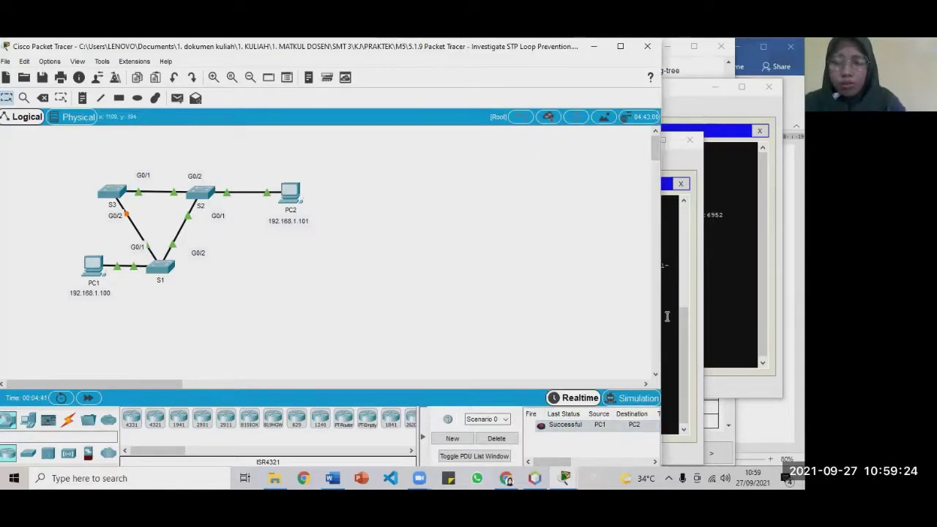
- Minimize the PC1 and PC2 windows and arrange the activity instructions beside the narrowed topology window
left_click_drag(660, 278, 457, 273)
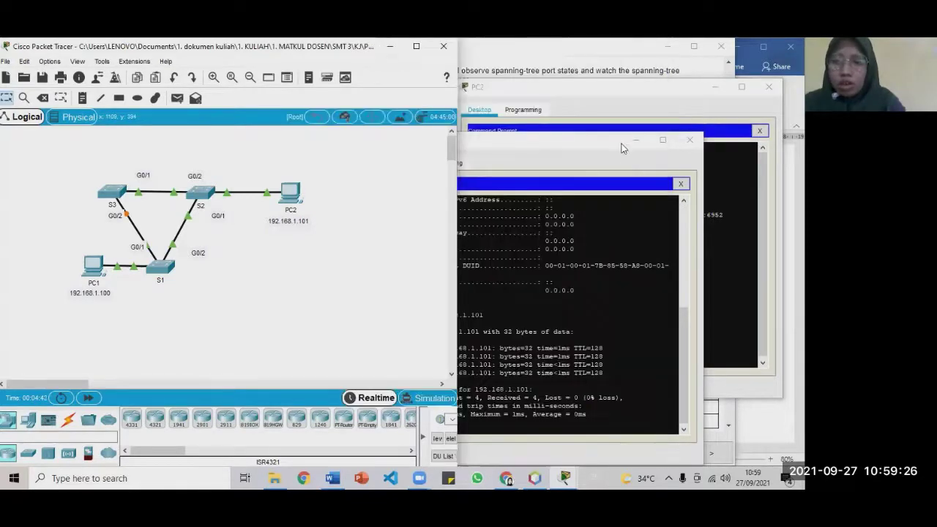
left_click(637, 142)
left_click(633, 91)
left_click_drag(633, 92, 487, 130)
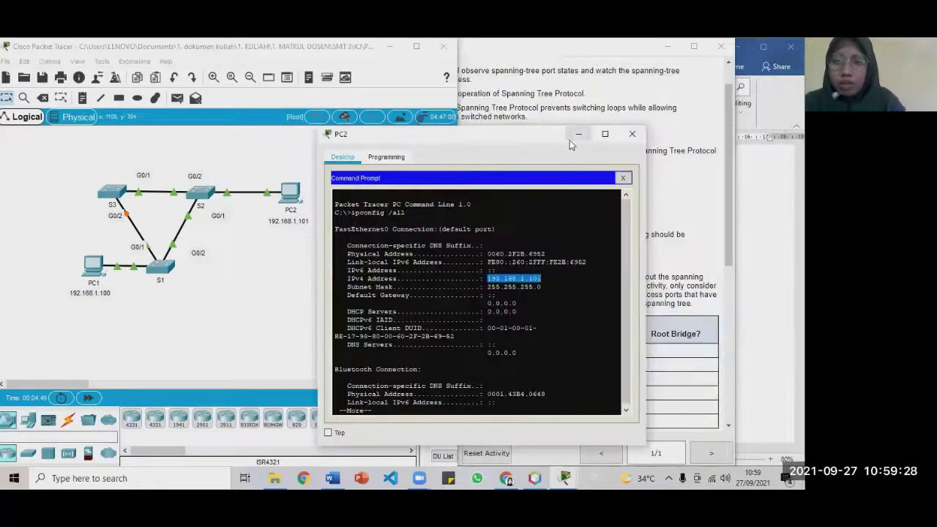
left_click(577, 139)
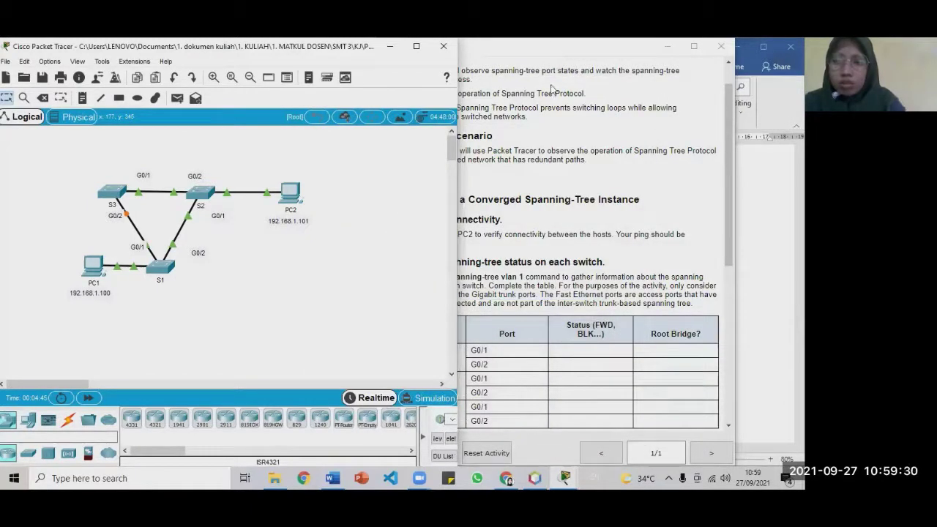
left_click_drag(553, 44, 613, 45)
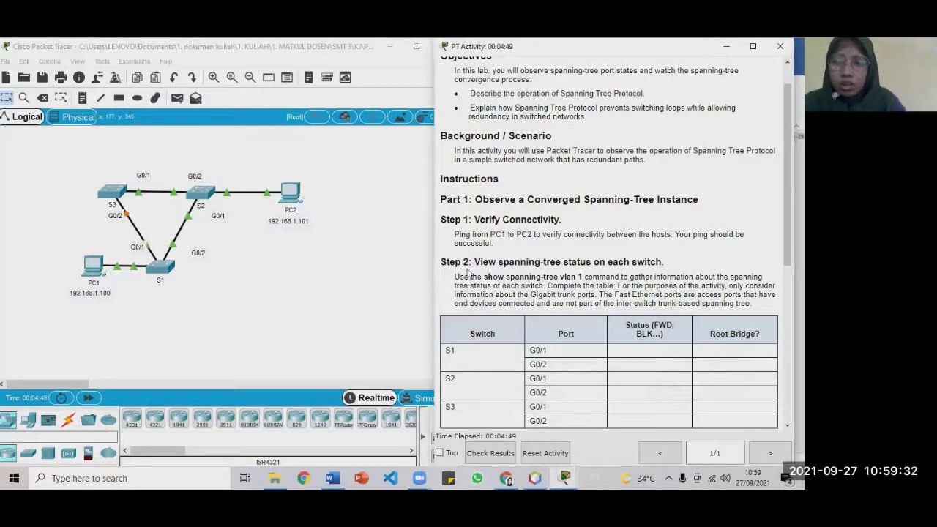
- Review the Step 2 spanning-tree instructions and table, and open switch S1's command line with its window clear of them
left_click_drag(442, 262, 545, 262)
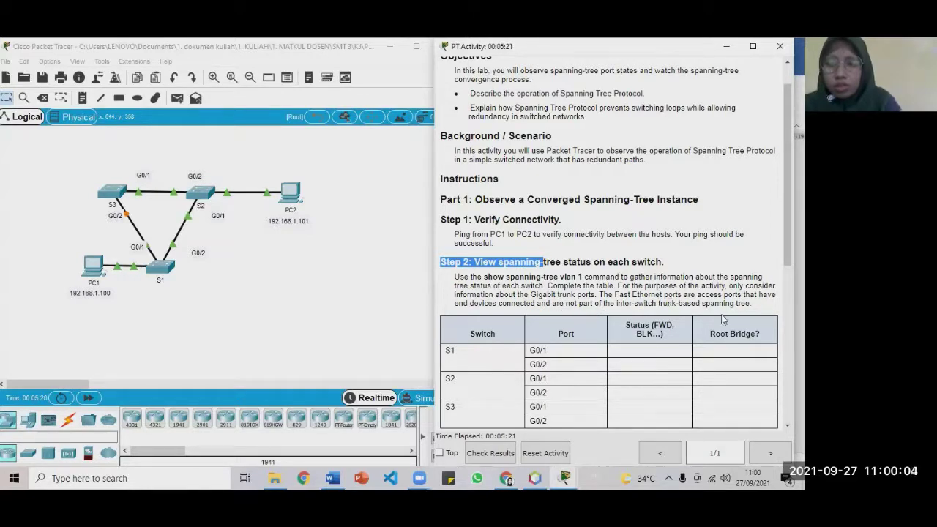
scroll(723, 316, "down", 2)
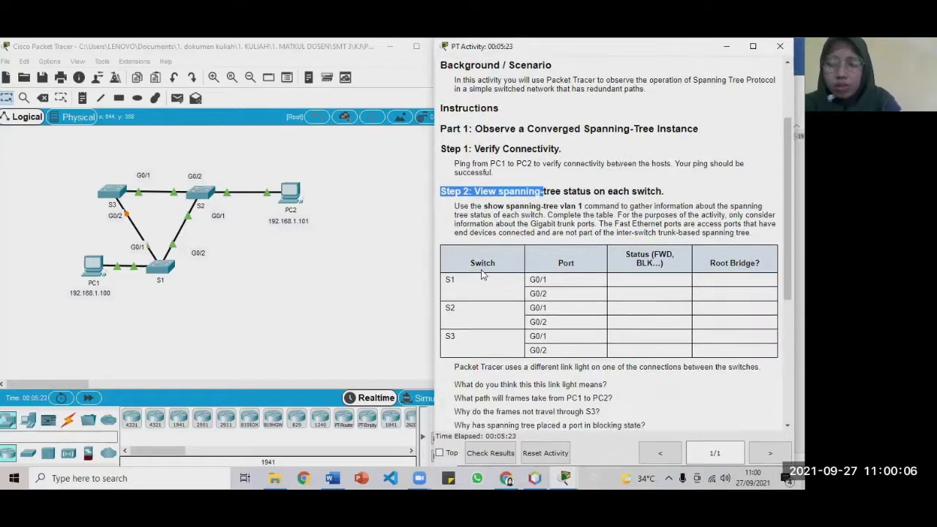
left_click(296, 269)
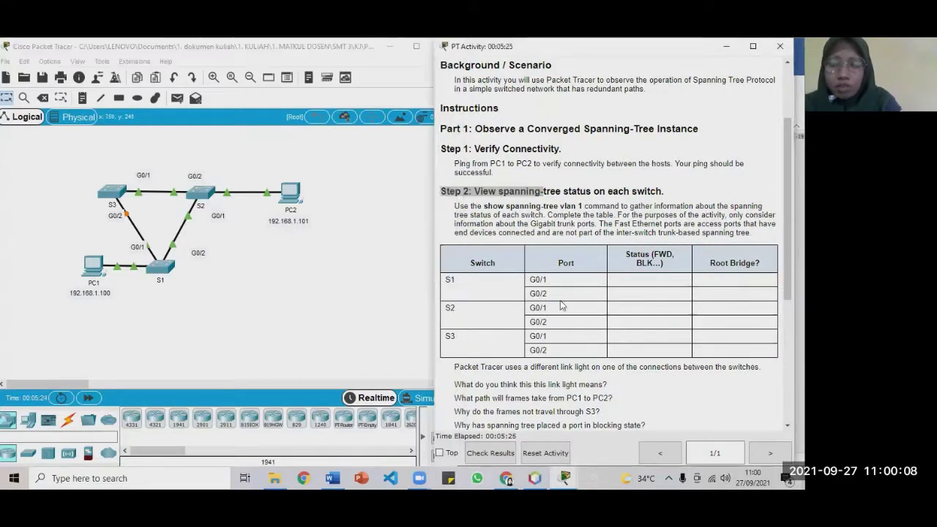
left_click(161, 267)
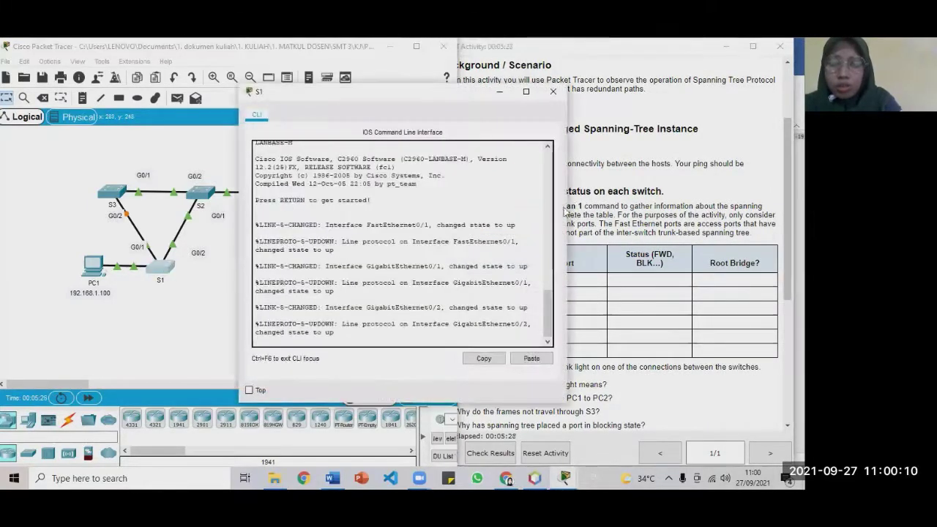
left_click_drag(441, 101, 330, 122)
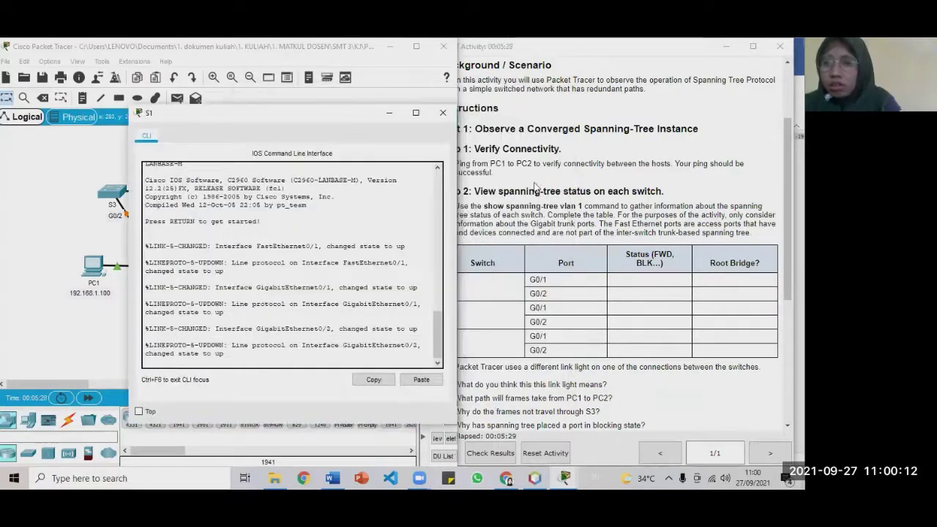
- Copy the show spanning-tree vlan 1 command from the instructions and run it on S1 in privileged EXEC mode
left_click_drag(484, 207, 582, 205)
key("super+c")
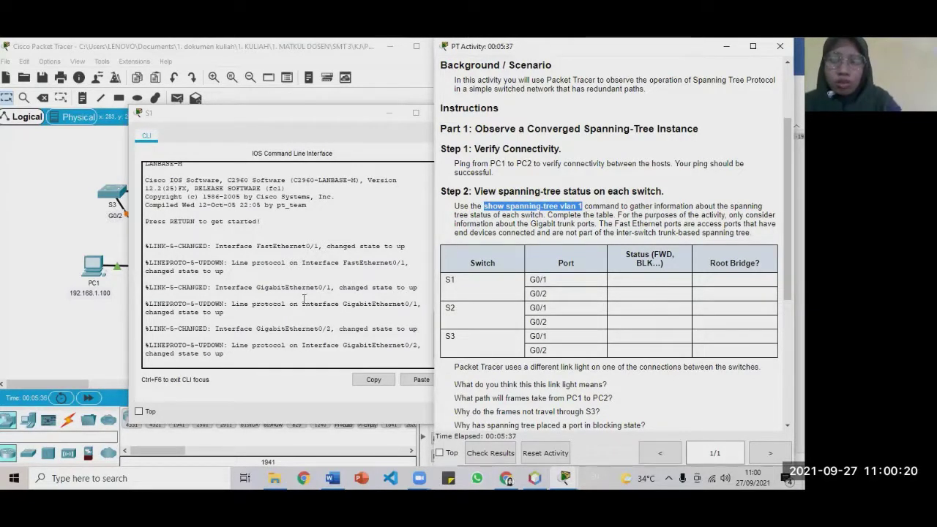
left_click(259, 333)
key("Return")
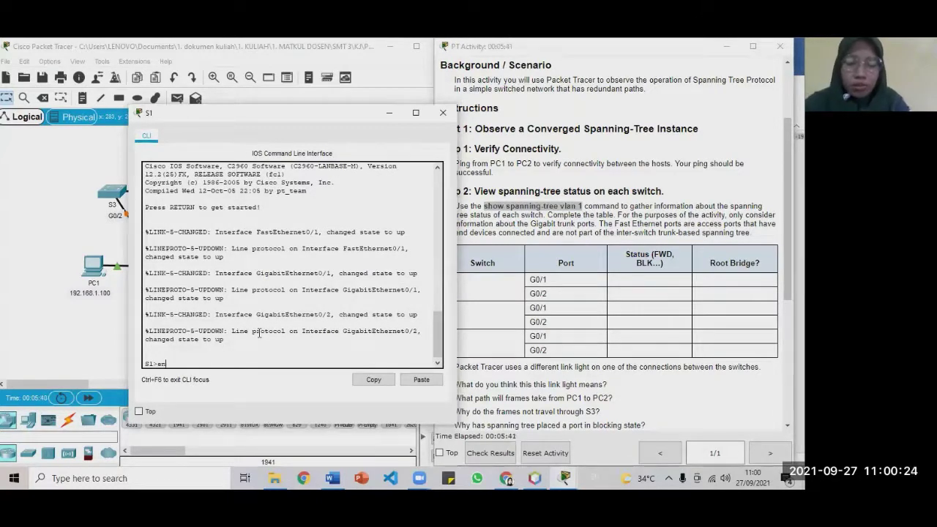
type("en")
key("Return")
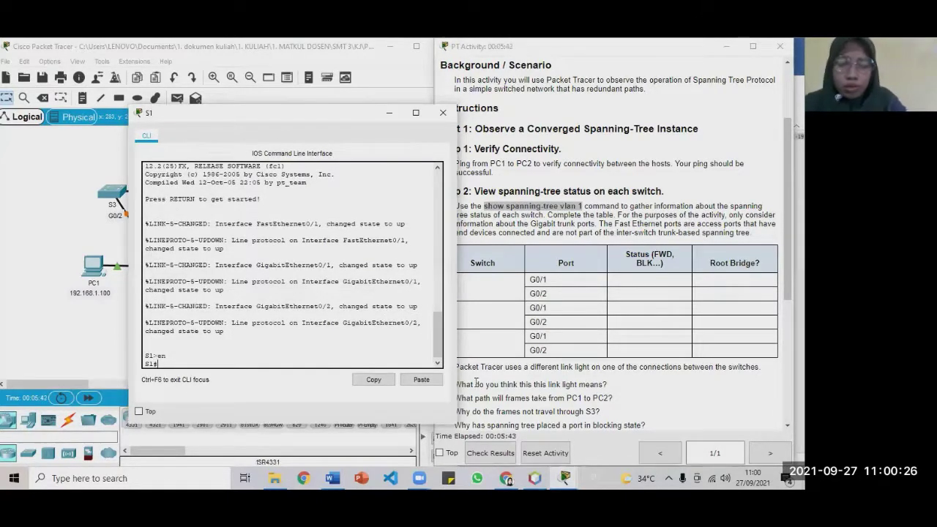
left_click(421, 379)
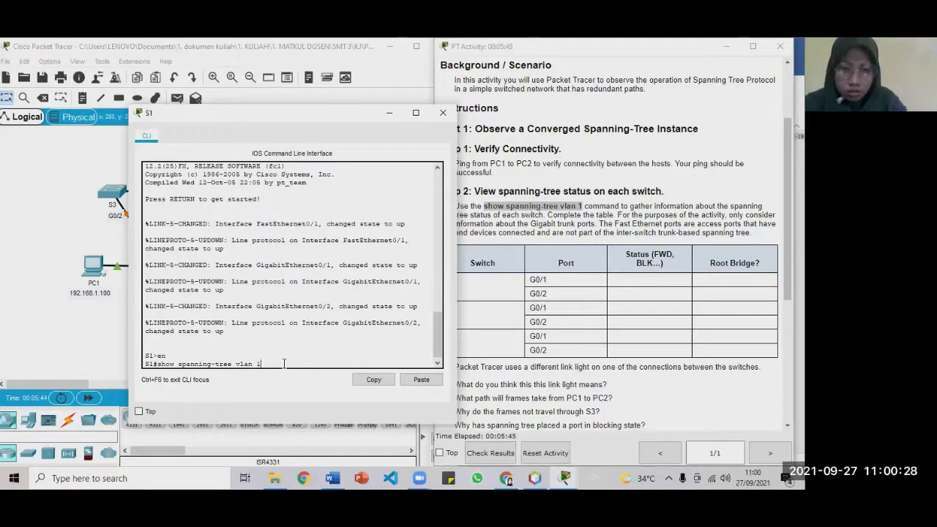
key("Return")
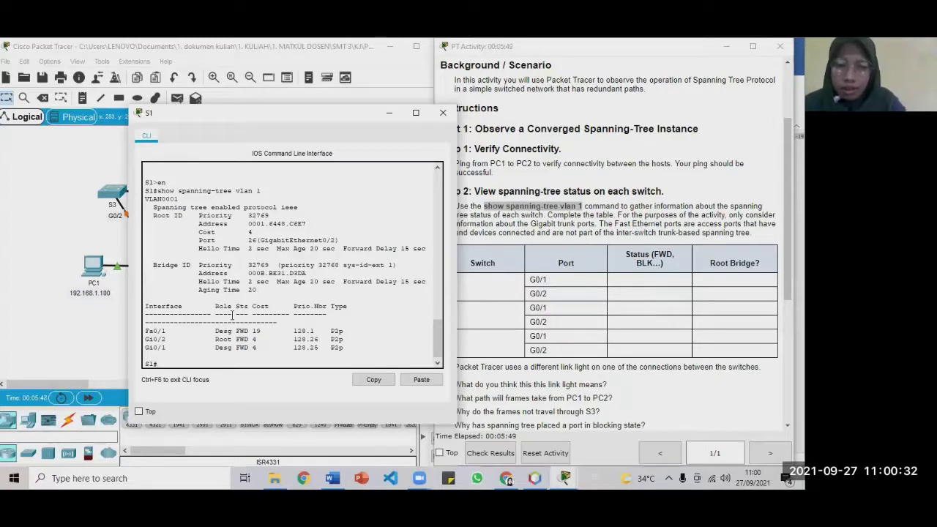
- Examine the Root ID and Bridge ID sections of S1's spanning-tree output, comparing their priority, address and timer lines
scroll(232, 316, "up", 1)
scroll(232, 310, "down", 1)
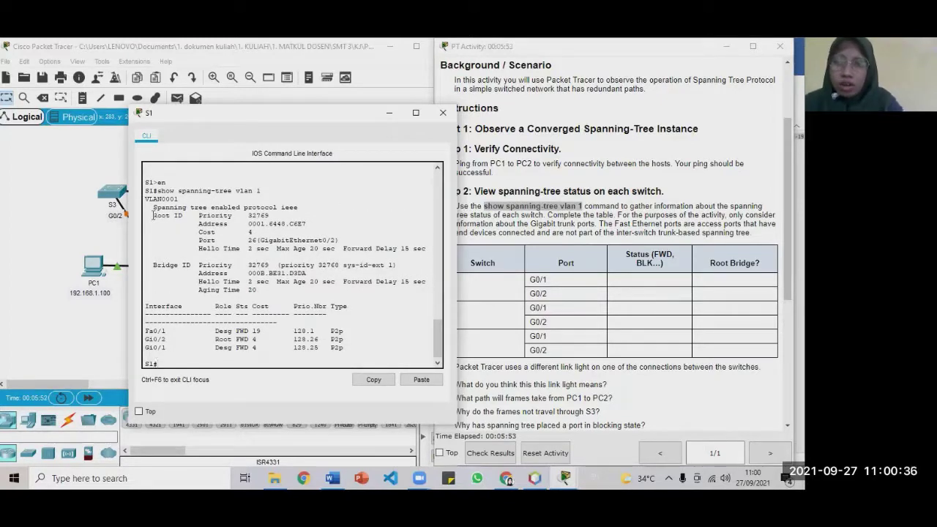
left_click_drag(154, 216, 189, 215)
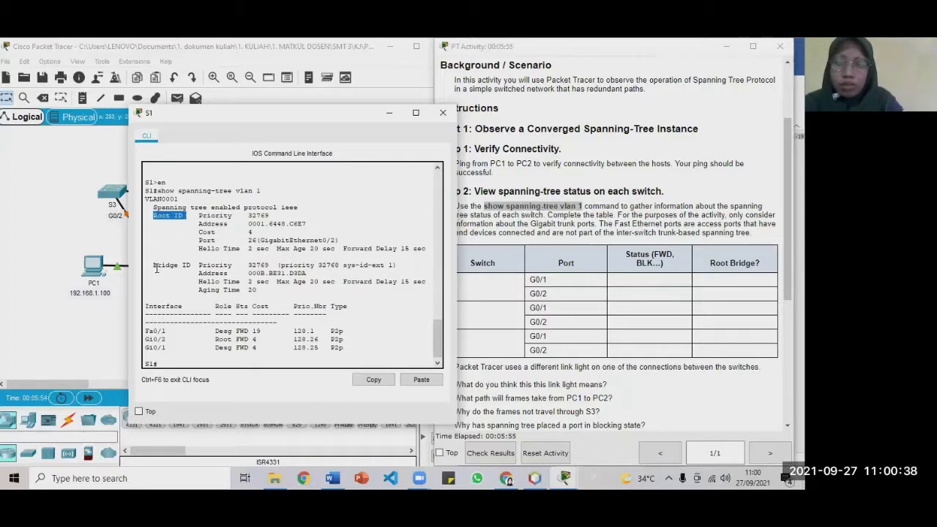
left_click_drag(149, 265, 190, 265)
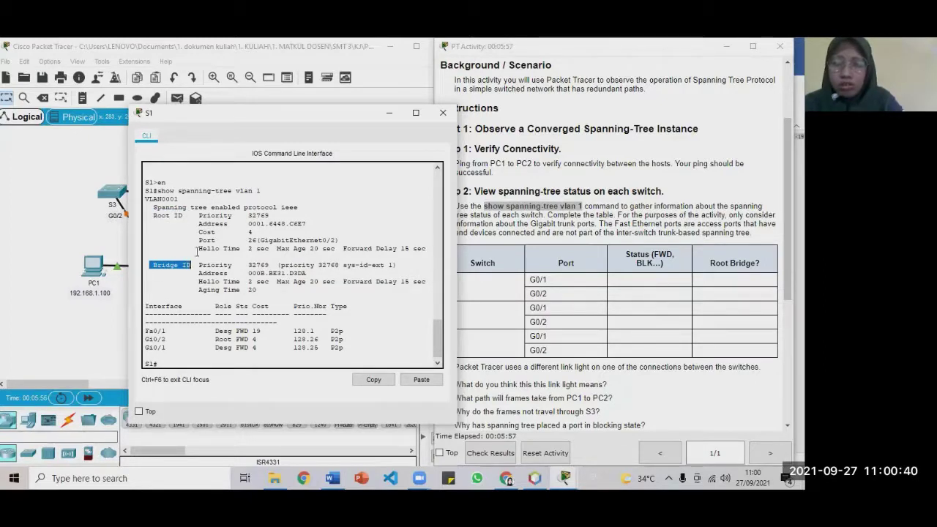
left_click_drag(198, 215, 275, 214)
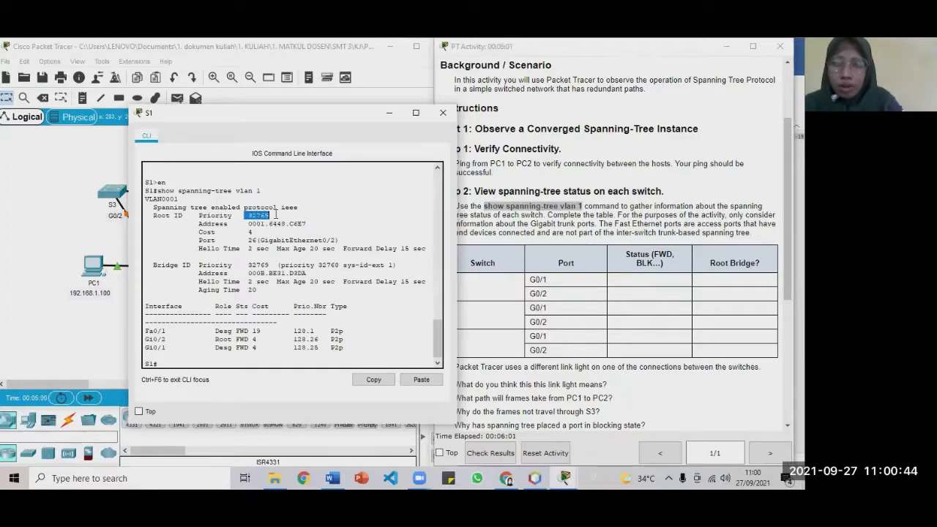
left_click_drag(196, 224, 304, 224)
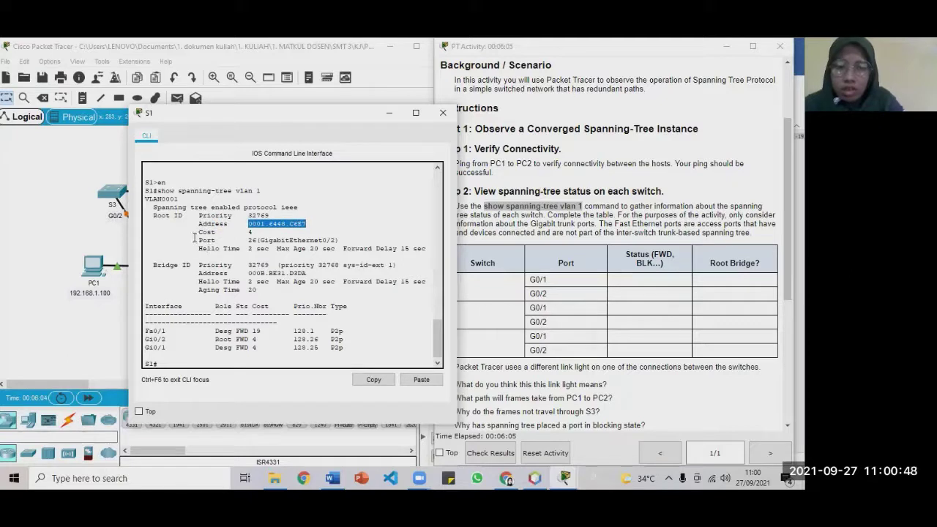
left_click_drag(199, 232, 241, 248)
left_click_drag(154, 265, 308, 273)
left_click_drag(270, 215, 306, 224)
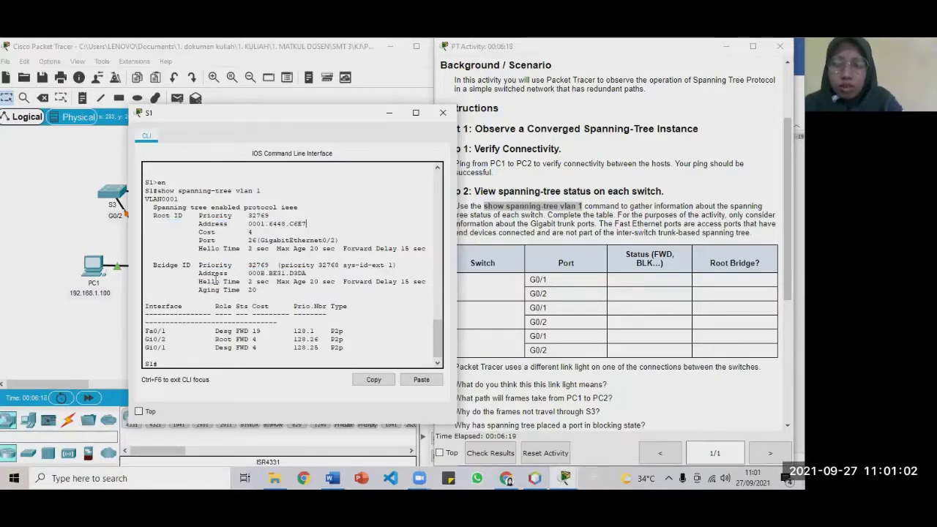
left_click_drag(227, 281, 225, 300)
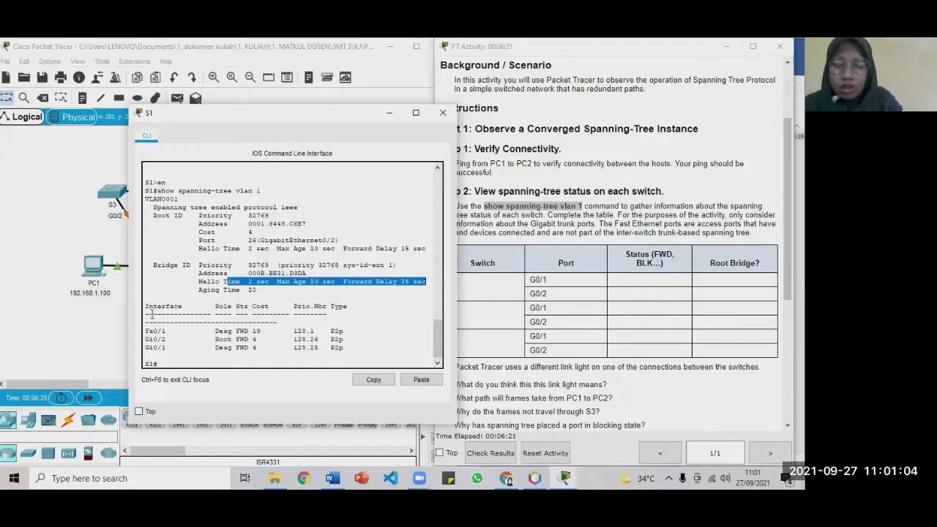
- Read the interface table in S1's spanning-tree output, covering the interface, role, status, cost, priority and type columns
left_click_drag(146, 306, 184, 305)
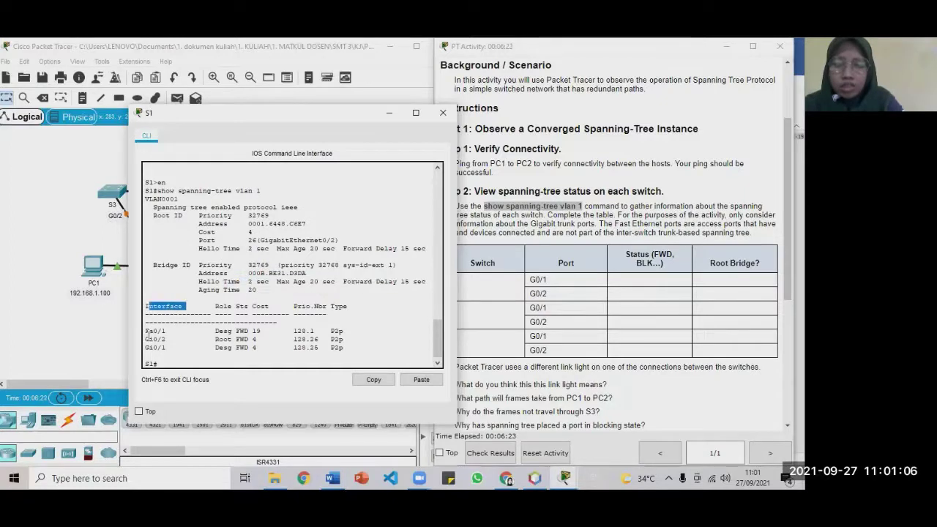
left_click_drag(146, 331, 167, 348)
left_click(212, 309)
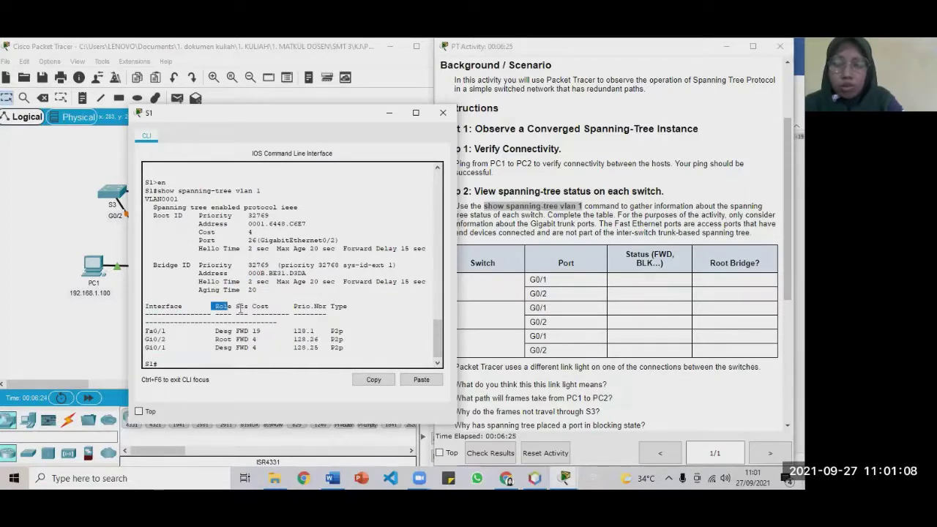
left_click_drag(252, 306, 349, 304)
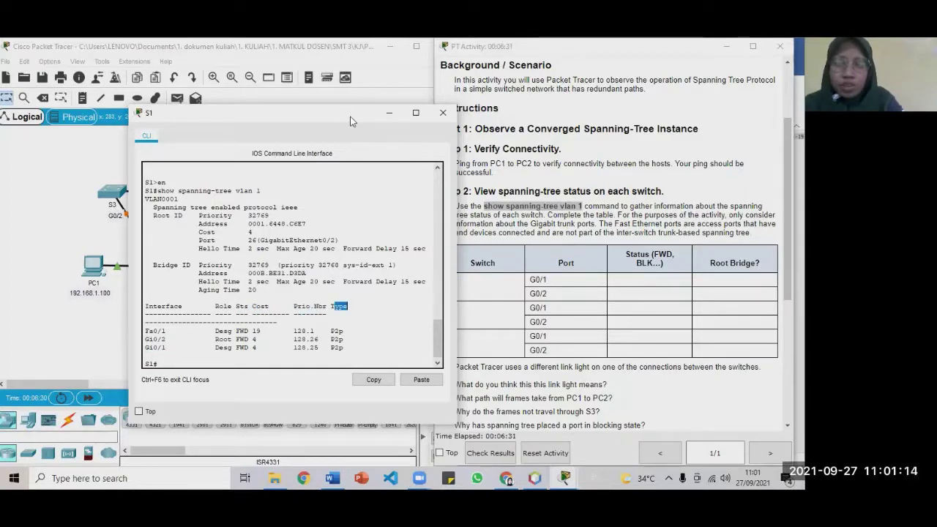
- Move the S1 window clear of the topology, open switch S2's command line and enter privileged EXEC mode
left_click_drag(358, 115, 546, 112)
left_click_drag(527, 80, 526, 82)
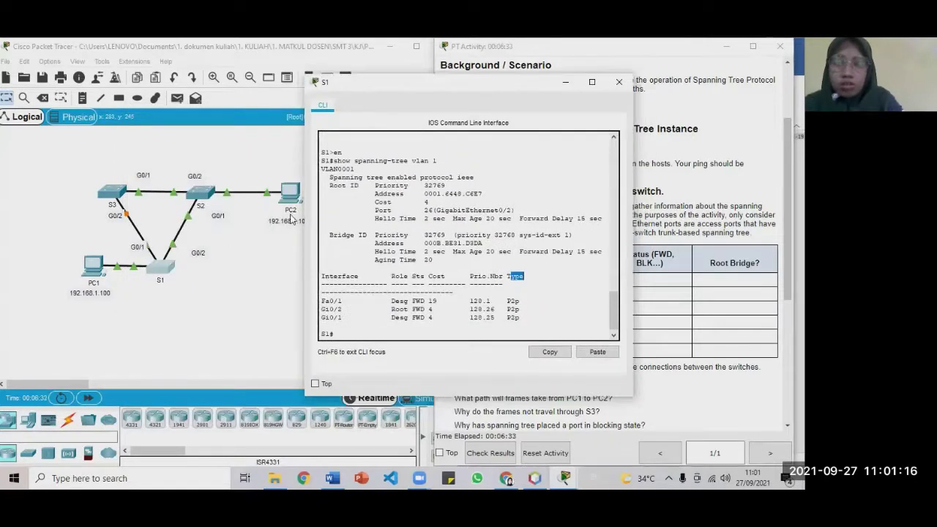
left_click(202, 193)
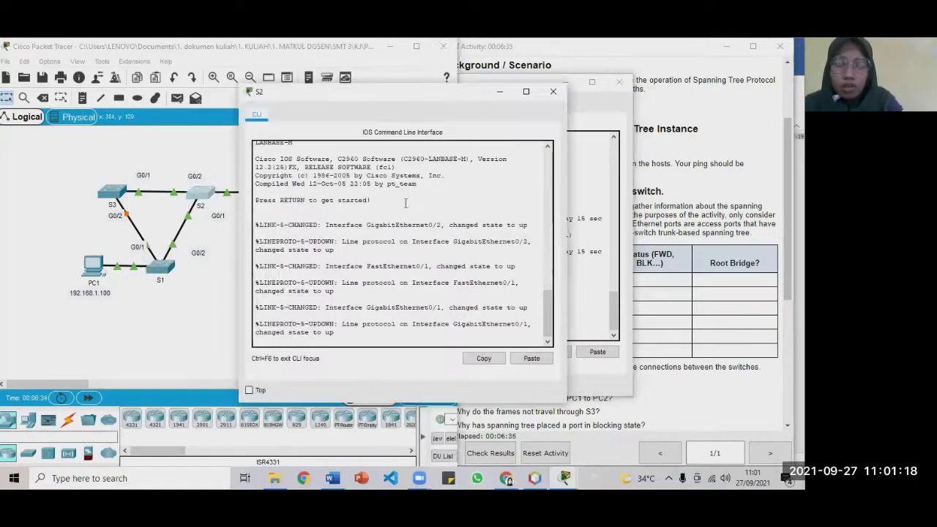
key("Return")
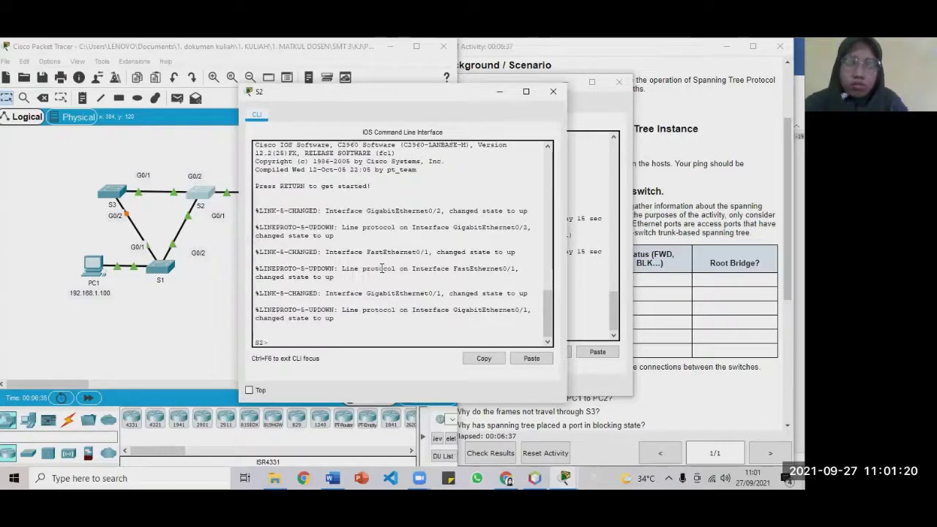
type("en")
key("Return")
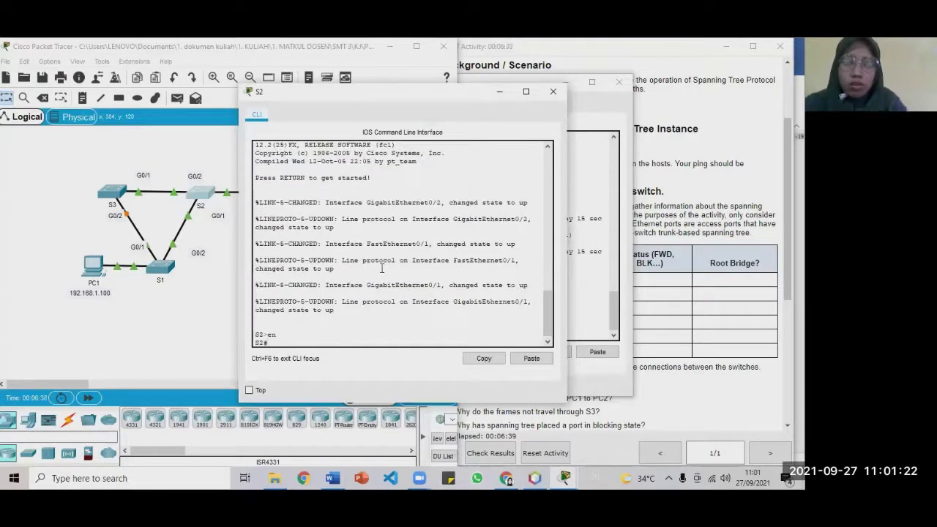
- Place the S2 window beside S1's, run show spanning-tree vlan 1 on S2 and enlarge its window to fit the output
left_click(578, 202)
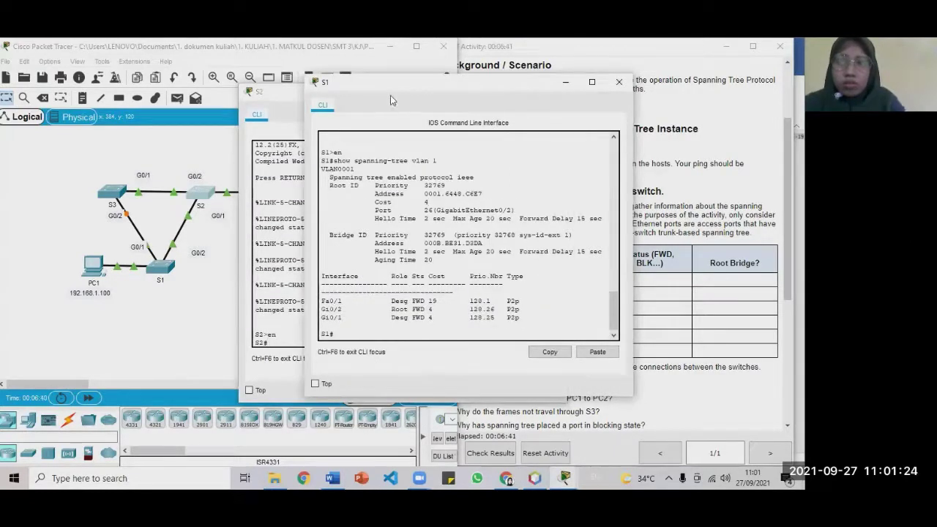
left_click(284, 173)
left_click_drag(286, 93, 92, 109)
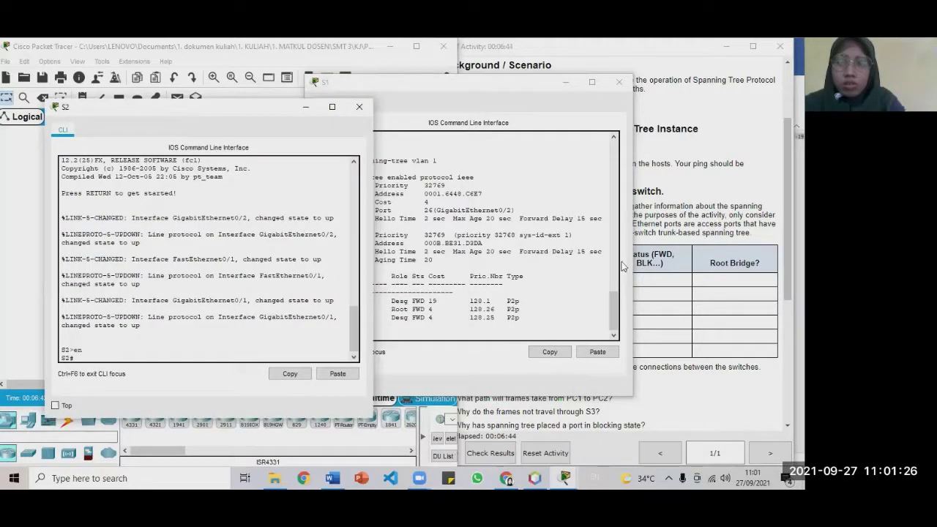
left_click(336, 374)
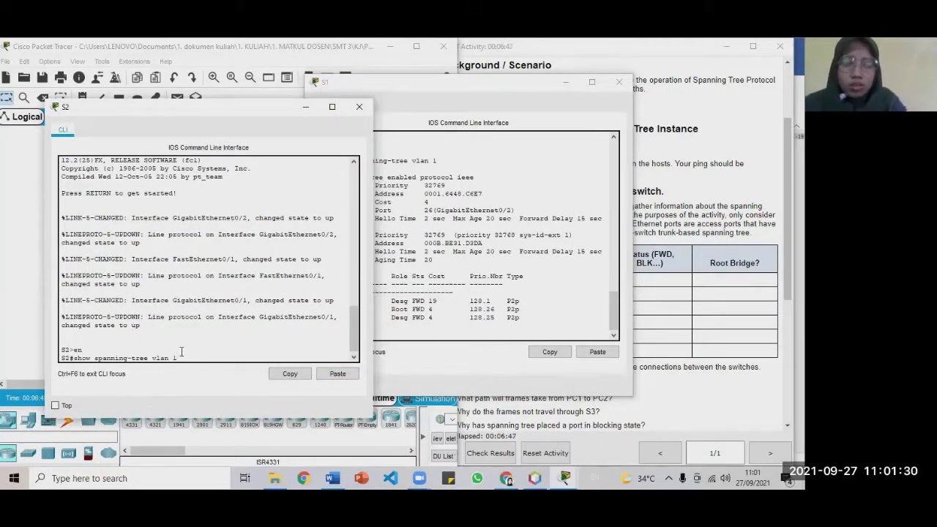
key("Return")
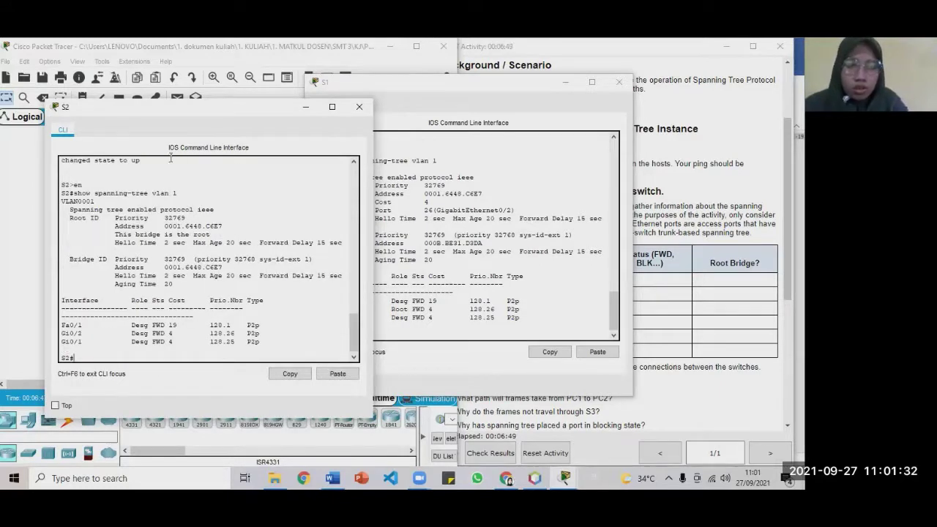
left_click_drag(159, 99, 163, 67)
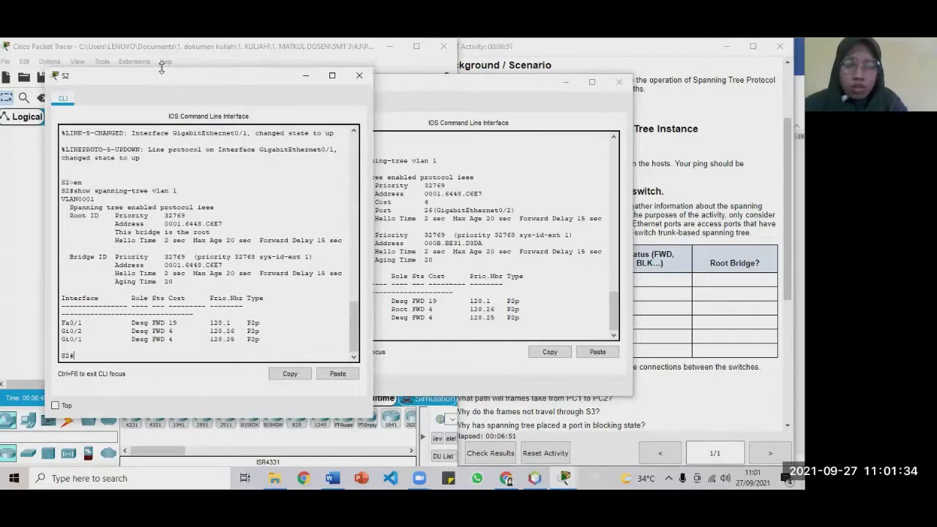
- Compare the Root ID address on S1 with the Root ID and Bridge ID addresses on S2 to identify the root bridge
left_click_drag(442, 251, 438, 261)
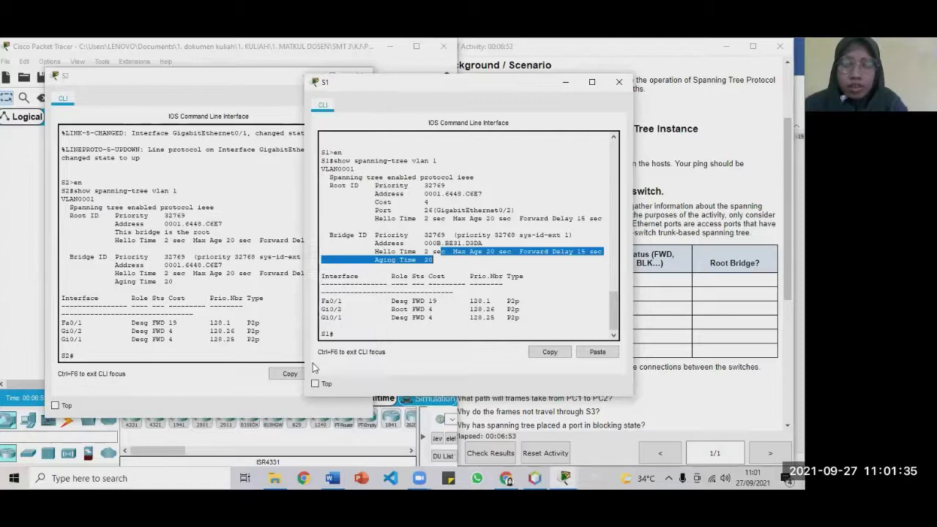
left_click(408, 198)
left_click_drag(423, 193, 500, 191)
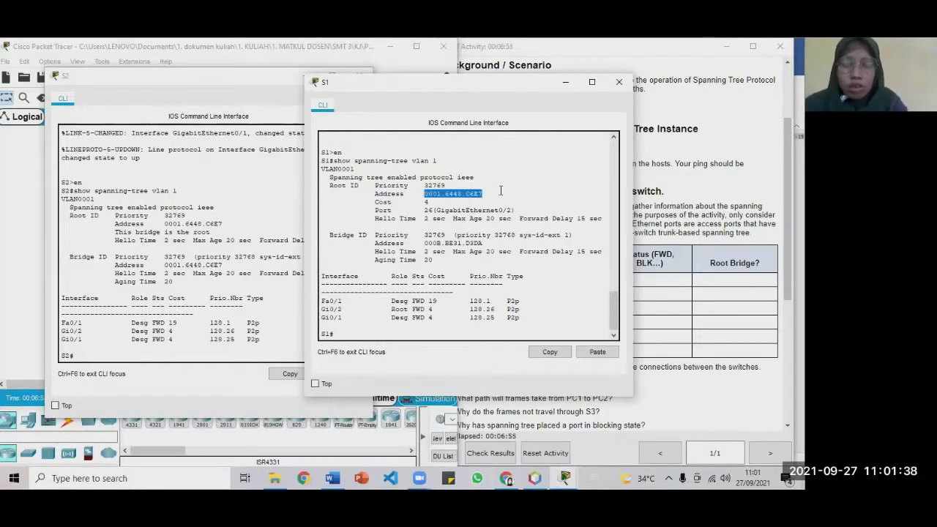
left_click_drag(161, 224, 242, 220)
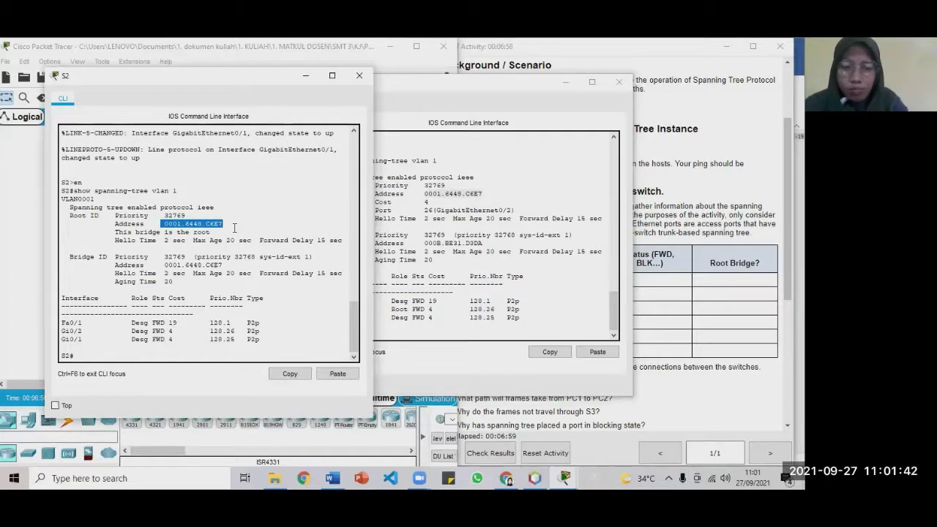
left_click(205, 231)
left_click(379, 214)
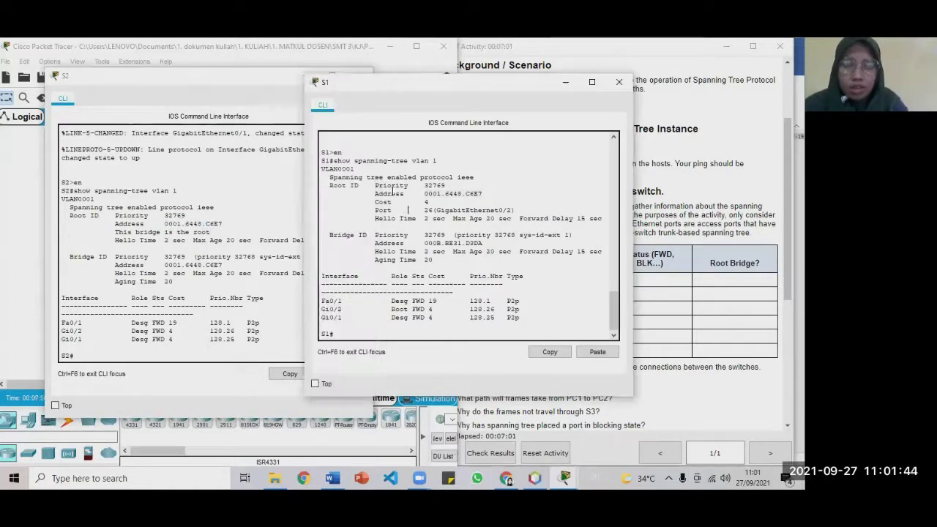
left_click(185, 238)
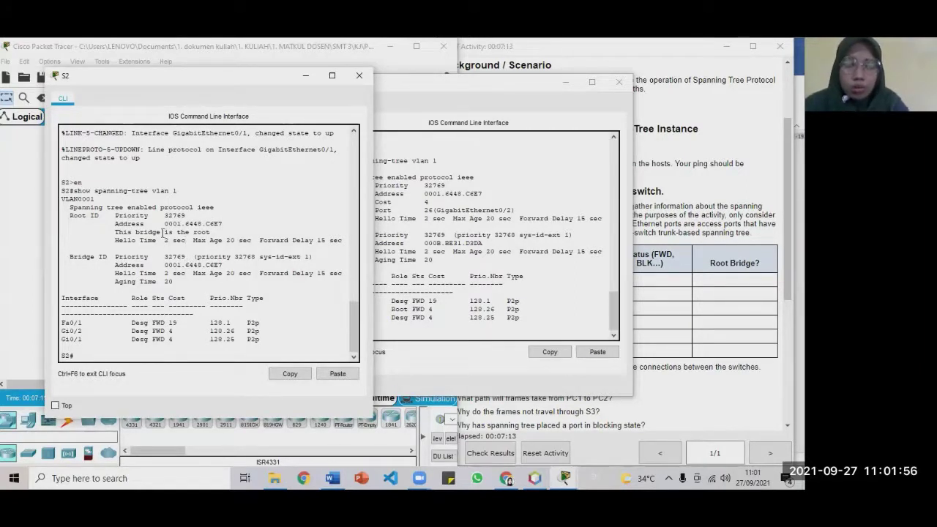
left_click_drag(164, 223, 231, 223)
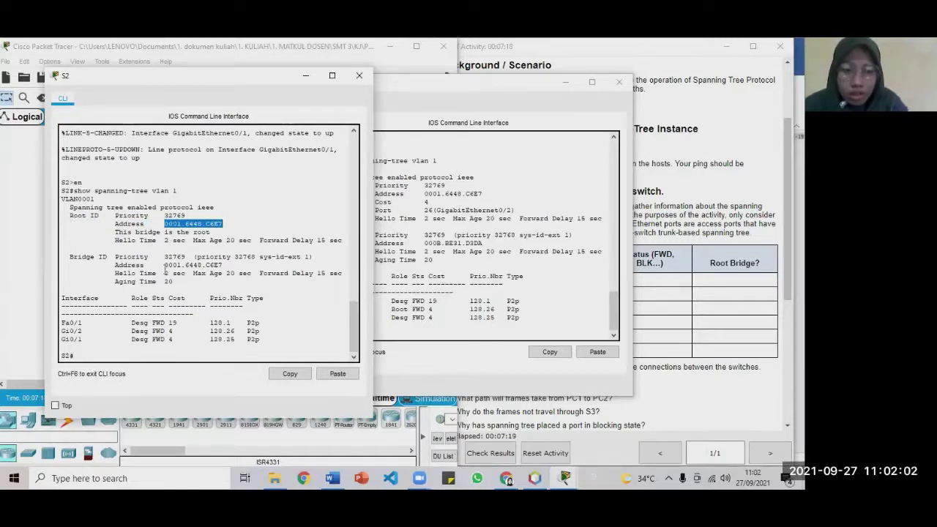
left_click_drag(168, 264, 243, 265)
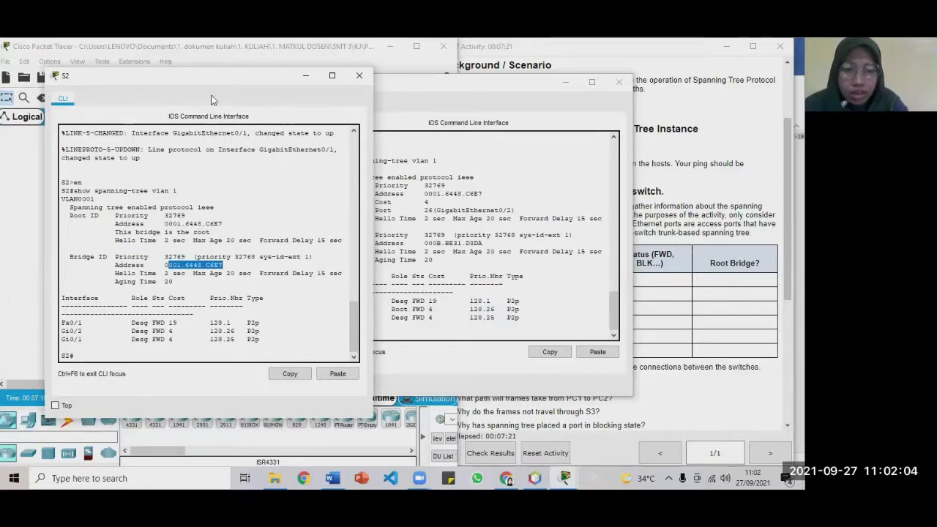
- Move the S2 window off the topology and examine the role and status of S2's interfaces
left_click_drag(204, 78, 477, 77)
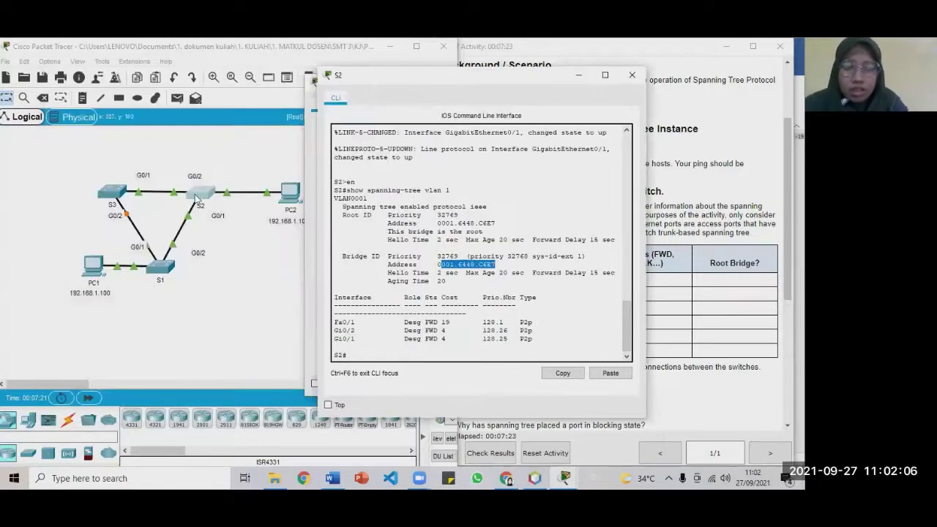
left_click(469, 267)
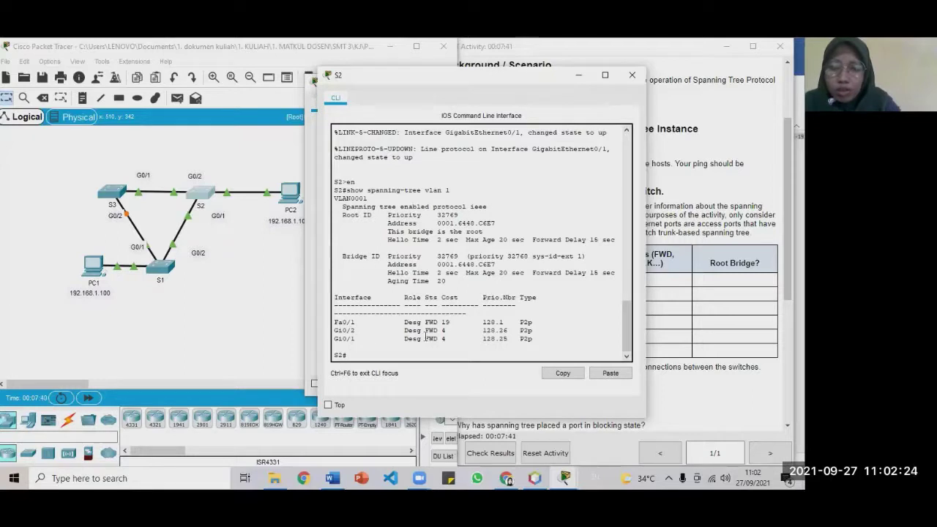
left_click_drag(400, 322, 450, 341)
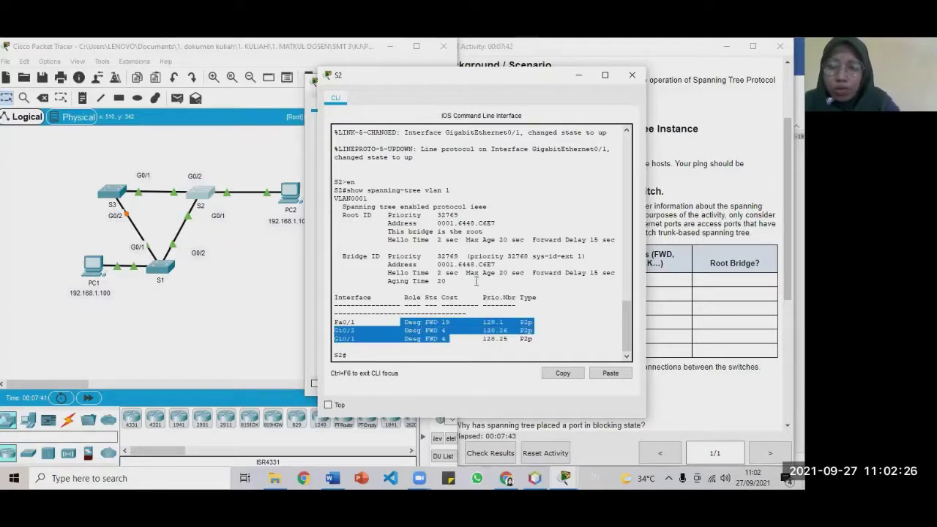
left_click_drag(515, 82, 472, 104)
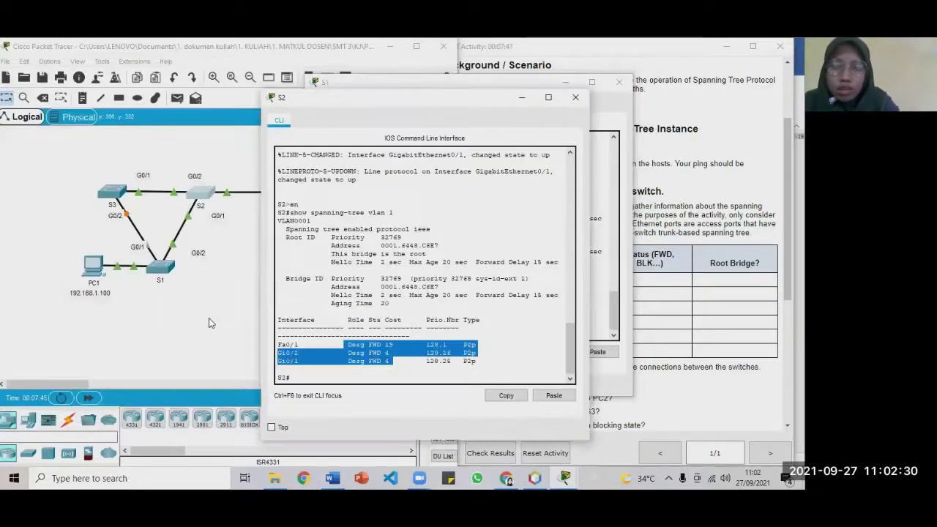
- Open switch S3's command line, enter privileged EXEC mode and run show spanning-tree vlan 1
left_click(209, 317)
left_click(102, 195)
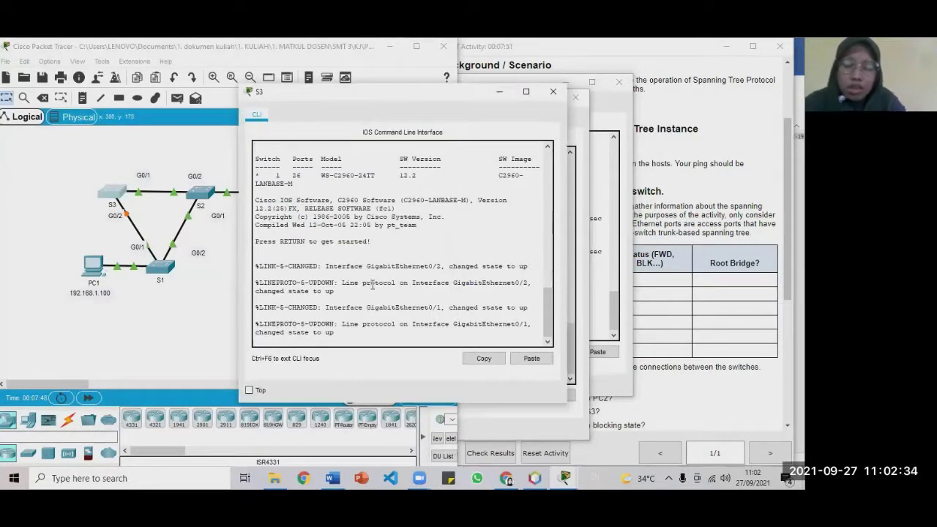
key("Return")
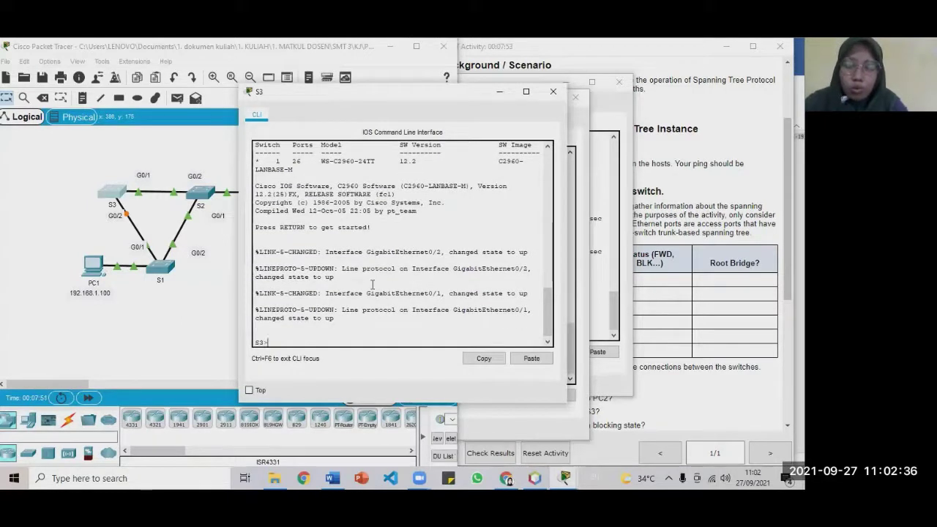
type("en")
key("Return")
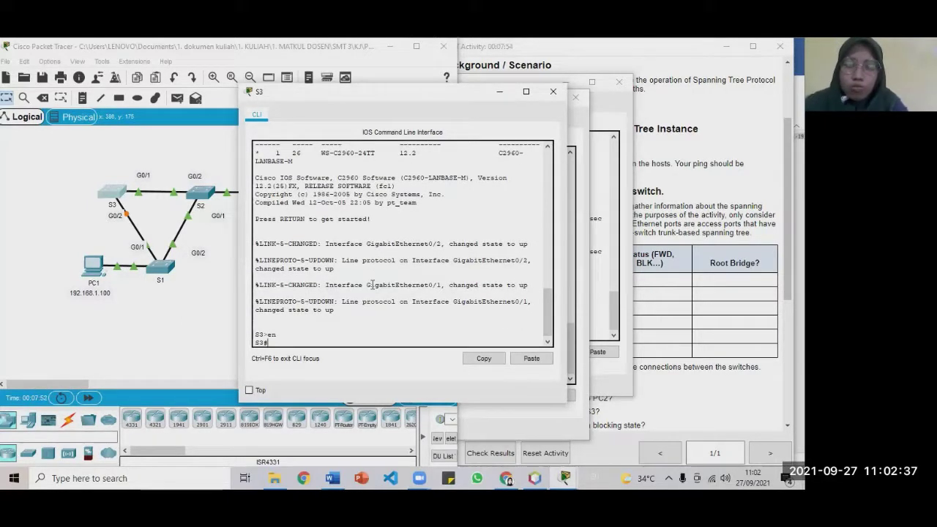
left_click(533, 359)
key("Return")
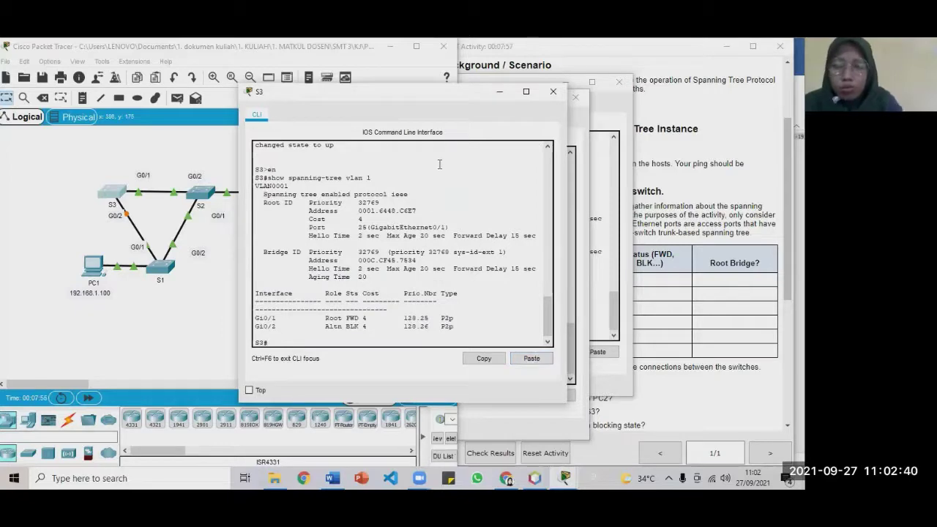
- Place the S3 and S2 windows side by side and compare S3's Root ID and Bridge ID addresses with those on S2
left_click_drag(425, 97, 218, 95)
left_click(564, 183)
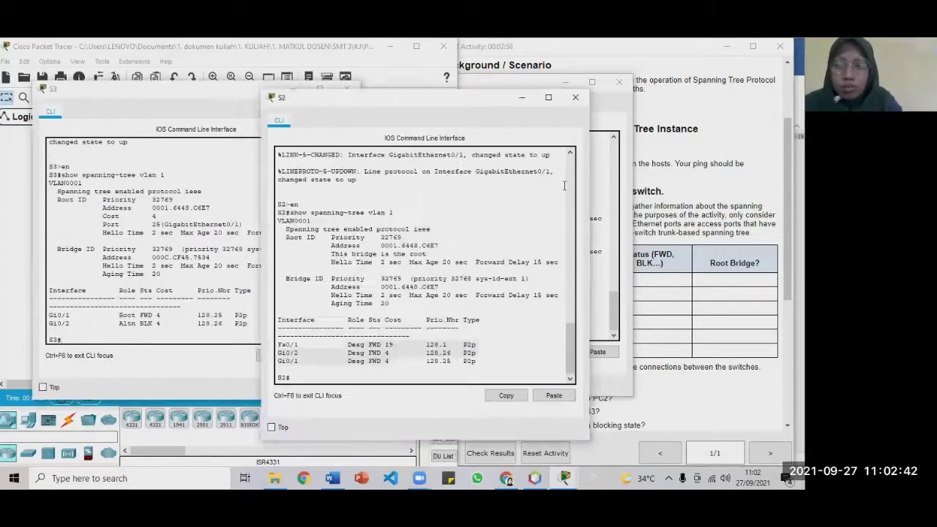
left_click_drag(432, 97, 530, 69)
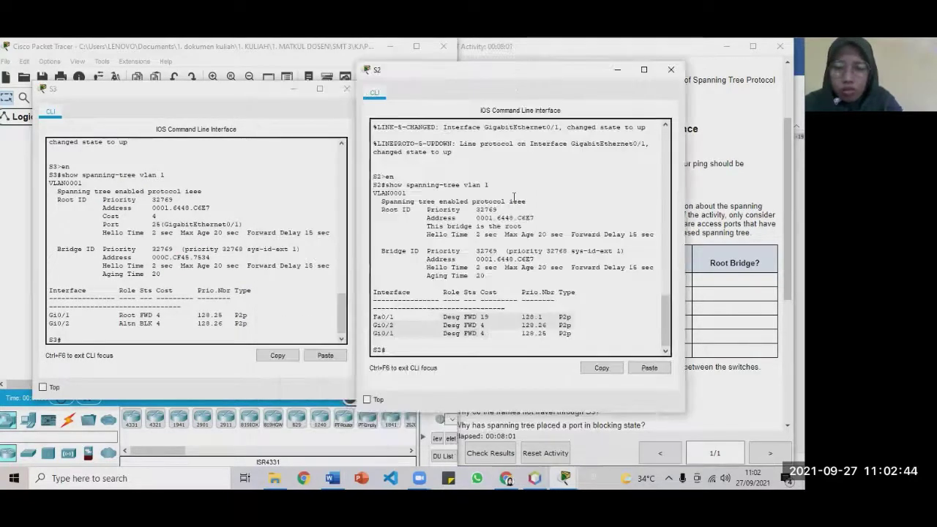
left_click(250, 256)
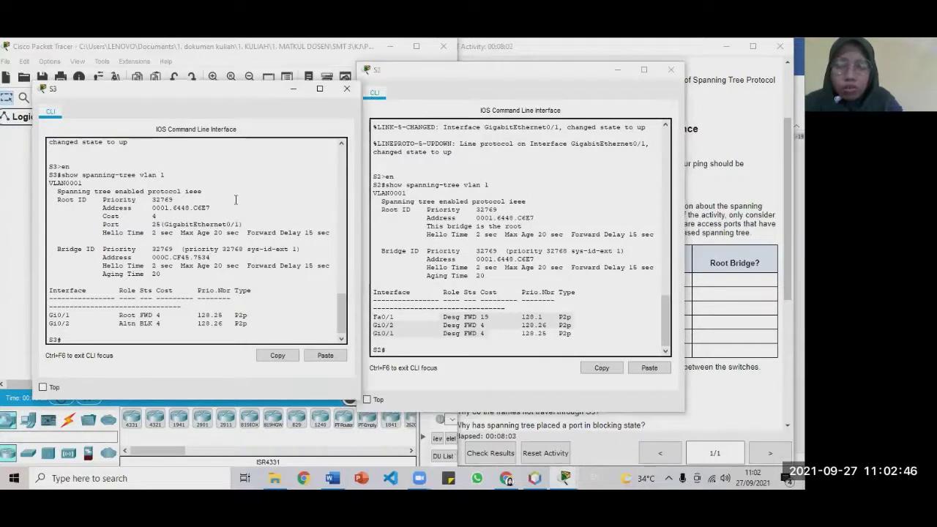
left_click_drag(219, 209, 150, 199)
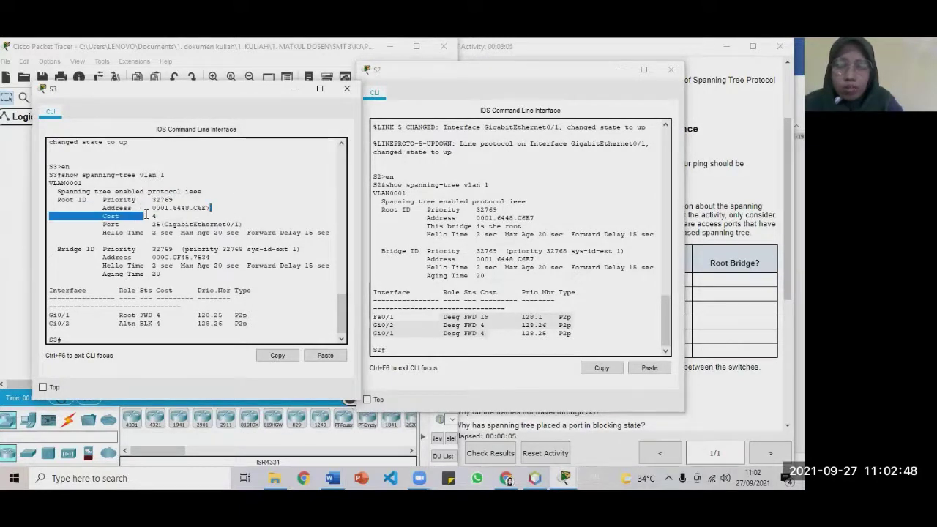
left_click(522, 220)
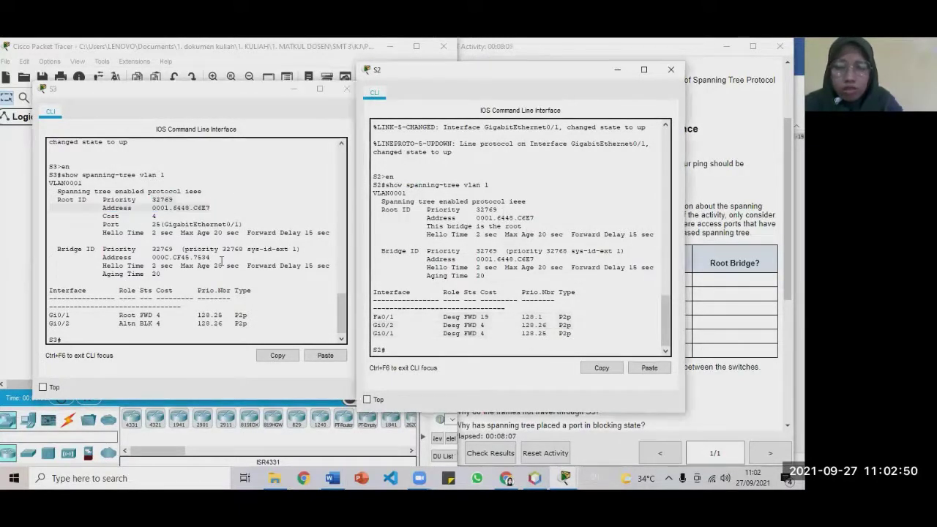
left_click_drag(211, 258, 160, 251)
left_click(194, 220)
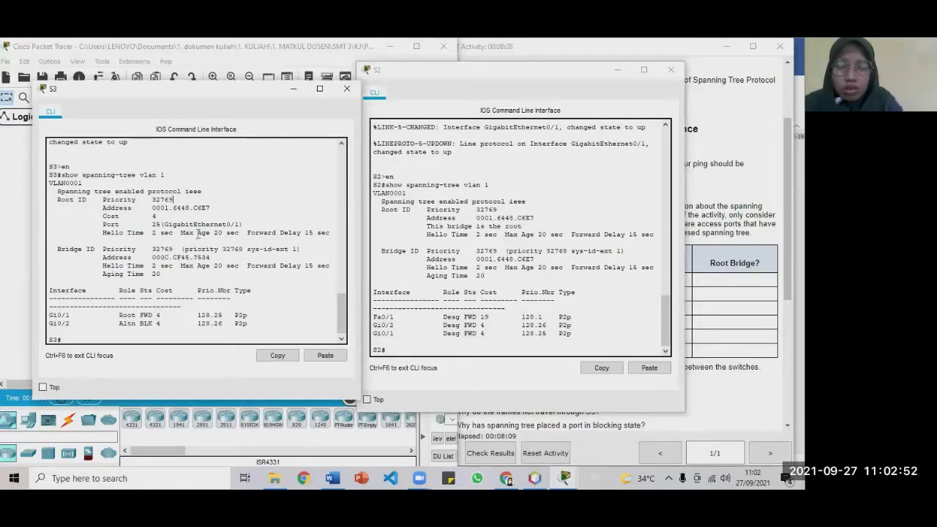
left_click_drag(195, 257, 199, 258)
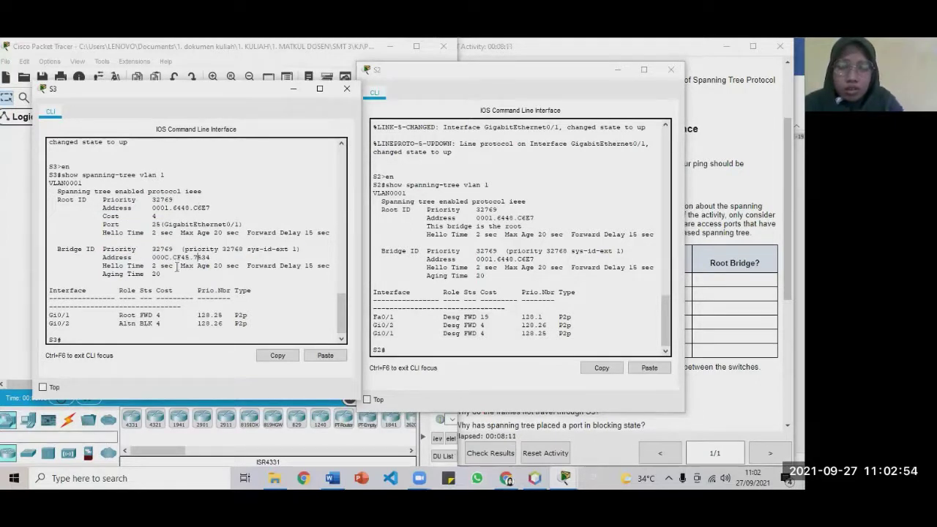
- Examine the role and status of S3's Gi0/1 and Gi0/2 interfaces
left_click_drag(50, 315, 247, 315)
left_click(142, 314)
left_click(125, 312)
left_click(139, 315)
mouse_move(136, 315)
left_mouse_down()
mouse_move(121, 323)
mouse_move(234, 323)
mouse_move(135, 318)
left_mouse_up()
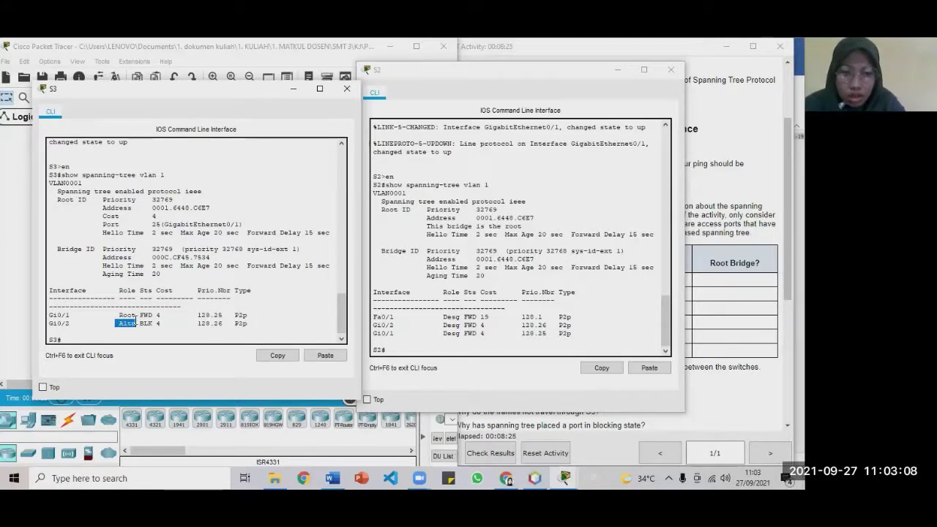
left_click_drag(73, 323, 48, 323)
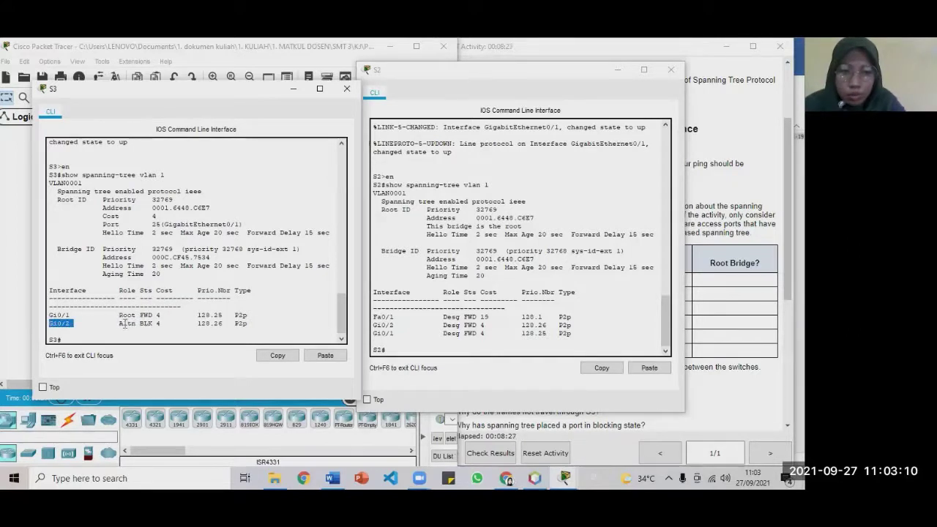
left_click_drag(119, 322, 140, 323)
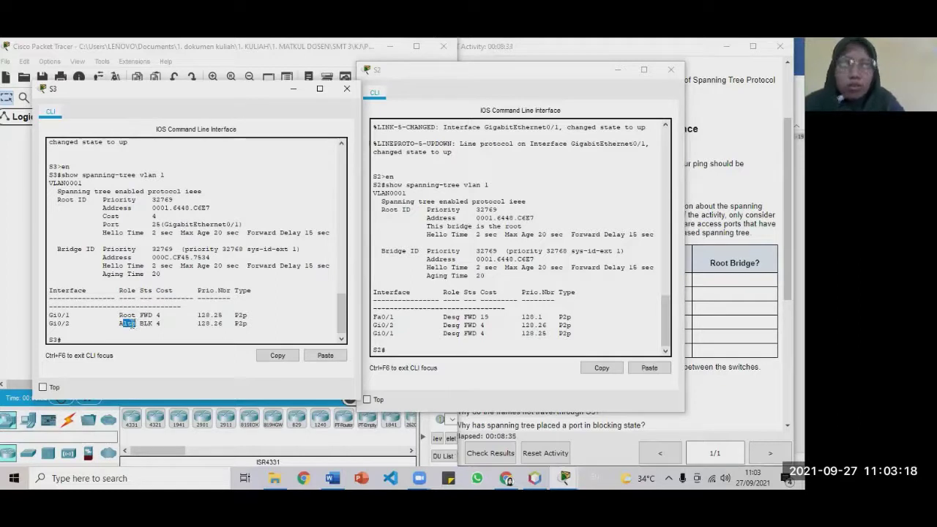
left_click(126, 323)
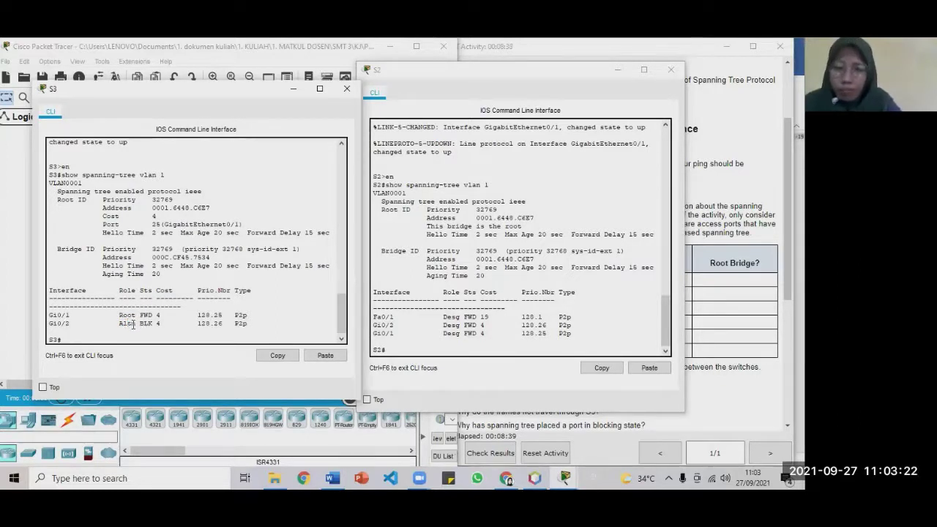
left_click_drag(140, 324, 153, 324)
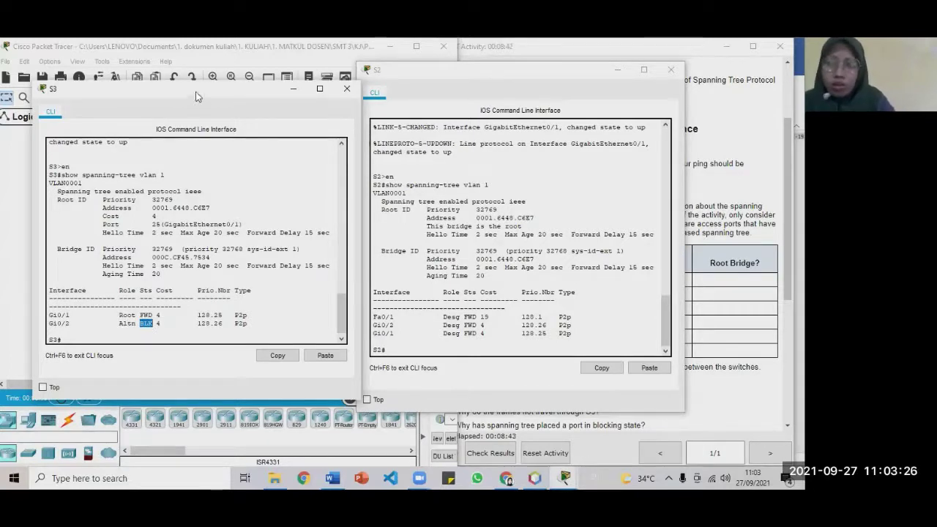
- Compare the Prio.Nbr values of the Gigabit ports on S3, S2 and S1, clearing each switch window out of the way as needed
left_click_drag(197, 89, 412, 117)
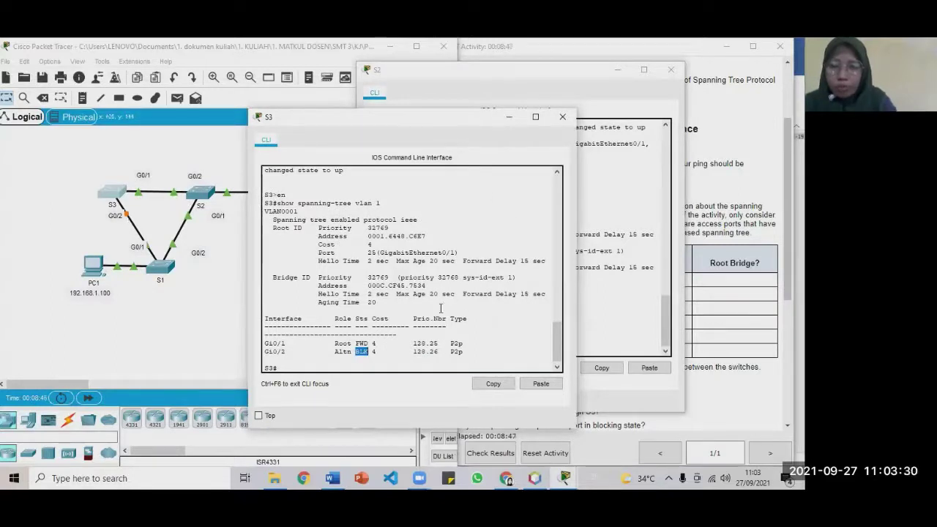
left_click_drag(413, 342, 437, 351)
left_click(423, 352)
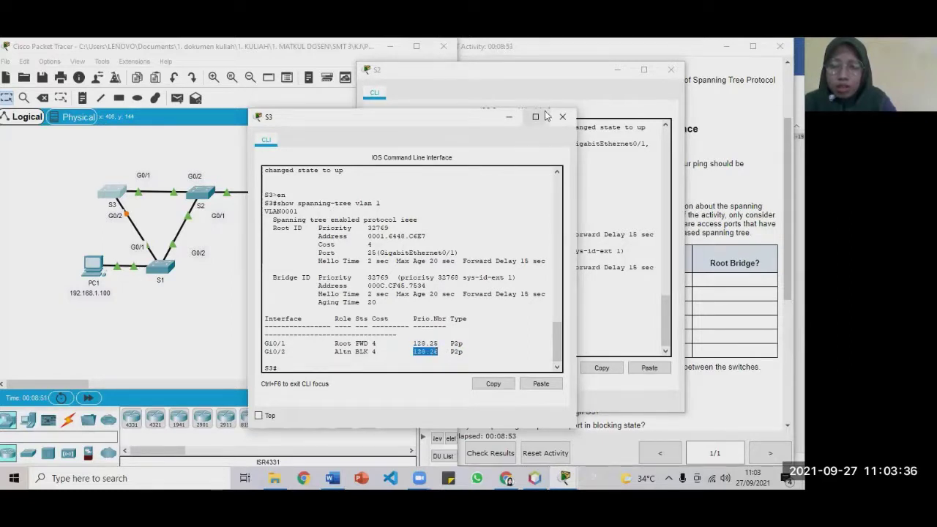
left_click(506, 116)
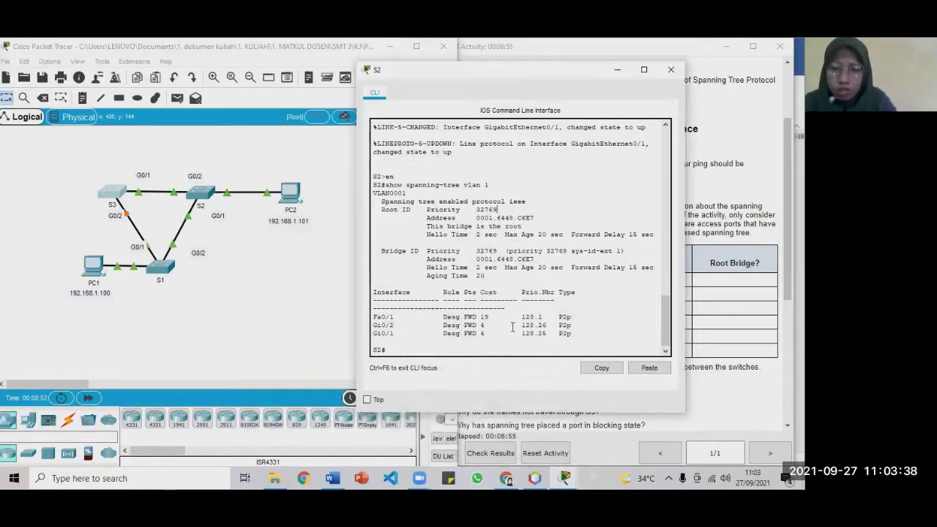
left_click_drag(513, 325, 546, 333)
left_click(543, 333)
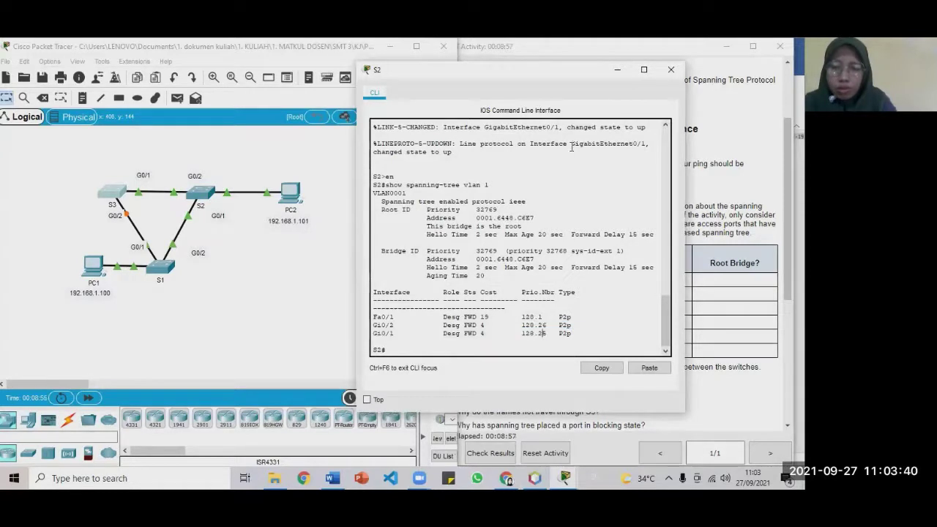
left_click_drag(552, 68, 215, 60)
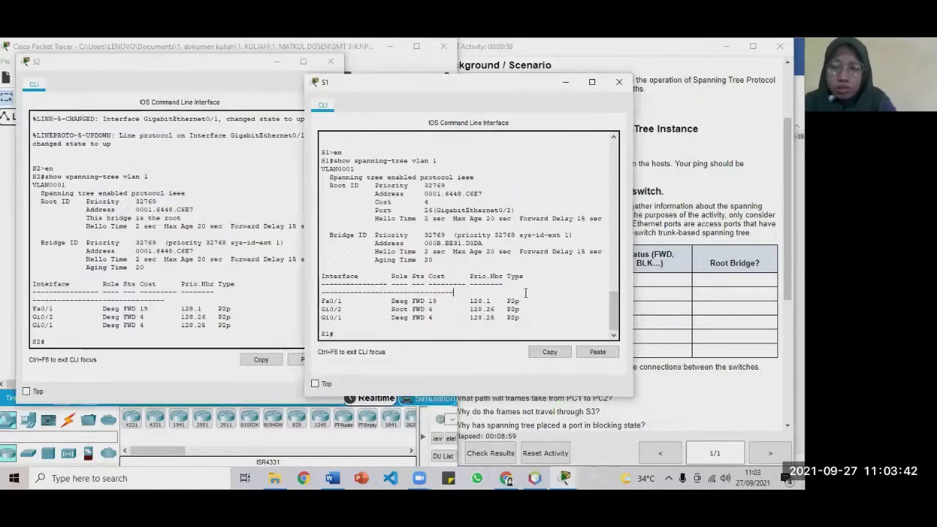
left_click_drag(458, 313, 499, 317)
left_click(472, 310)
left_click(494, 317)
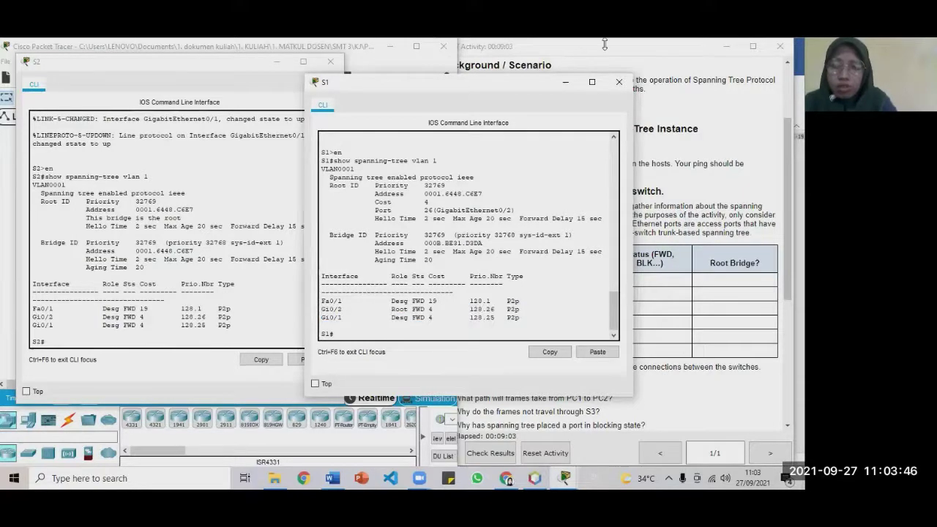
- Minimize the S1 and S2 windows, bring the PT Activity instructions to the front and shift them so the whole status table shows
left_click_drag(507, 84, 282, 137)
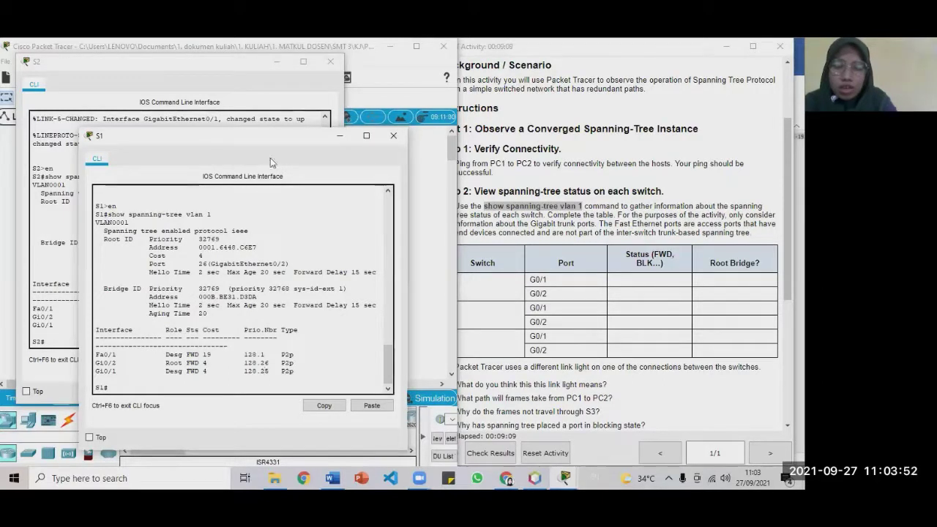
left_click(340, 135)
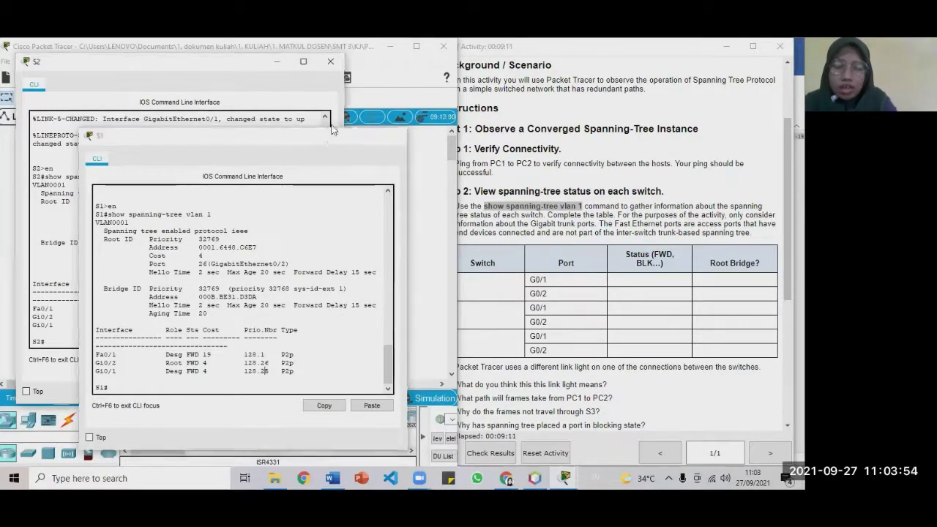
left_click(278, 66)
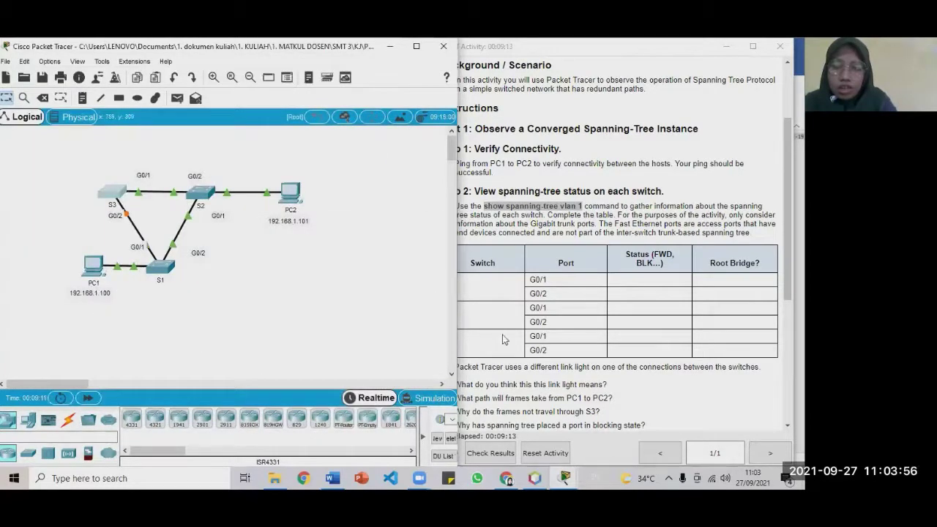
left_click(505, 339)
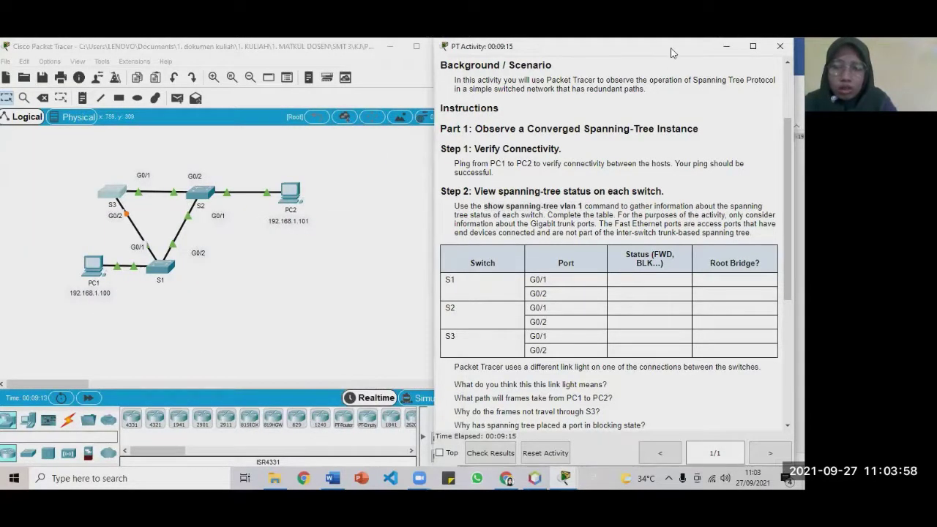
left_click_drag(666, 49, 511, 49)
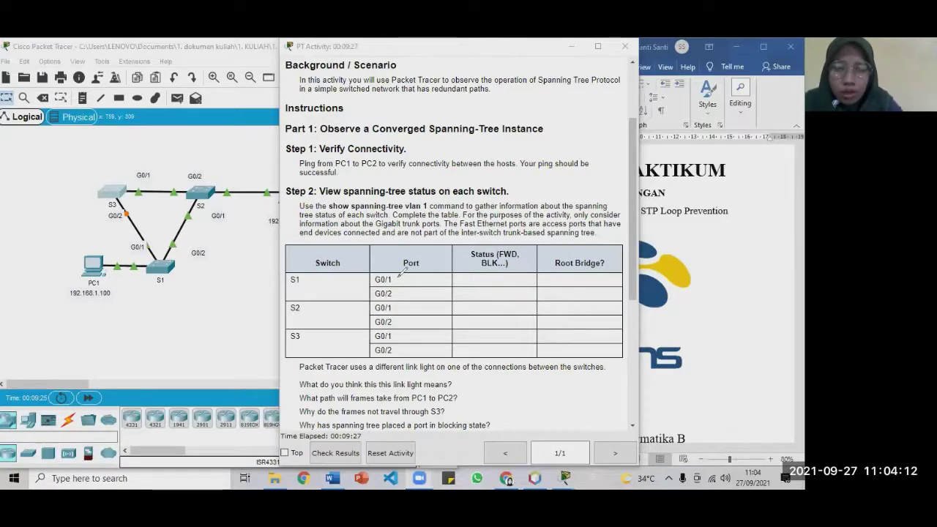
- Try to annotate S1's rows in the Status column with an FWD text box narrowed to the column, and undo it
left_click(476, 288)
left_click_drag(510, 275, 498, 271)
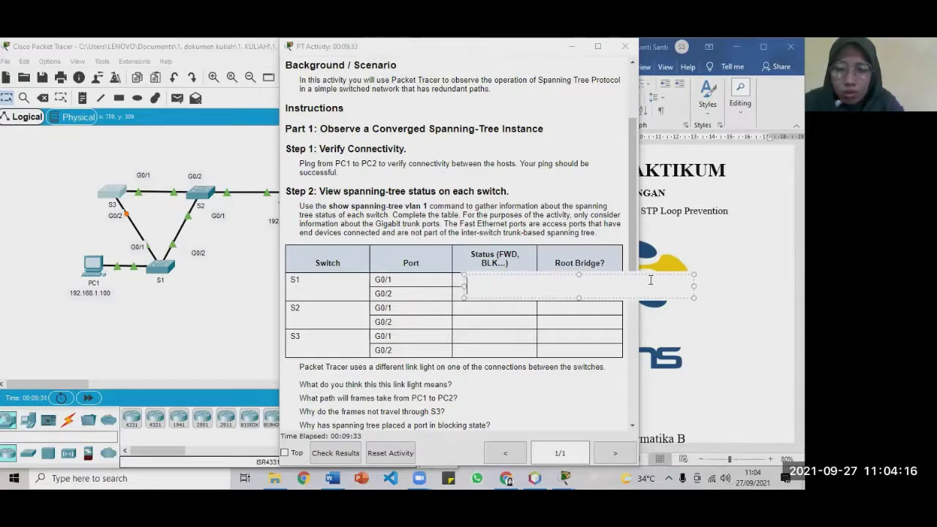
left_click_drag(631, 275, 565, 276)
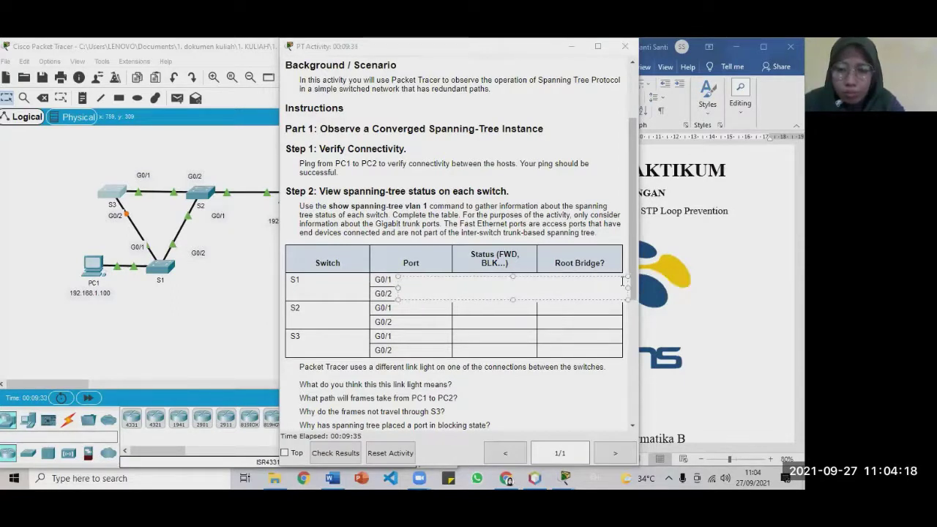
mouse_move(627, 286)
left_mouse_down()
mouse_move(485, 286)
mouse_move(521, 275)
left_mouse_up()
left_click(492, 286)
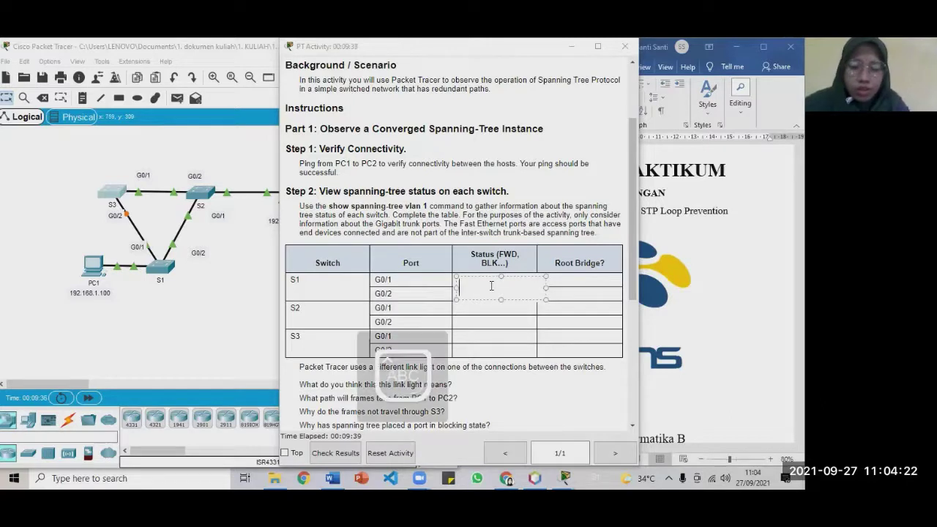
type("FWD")
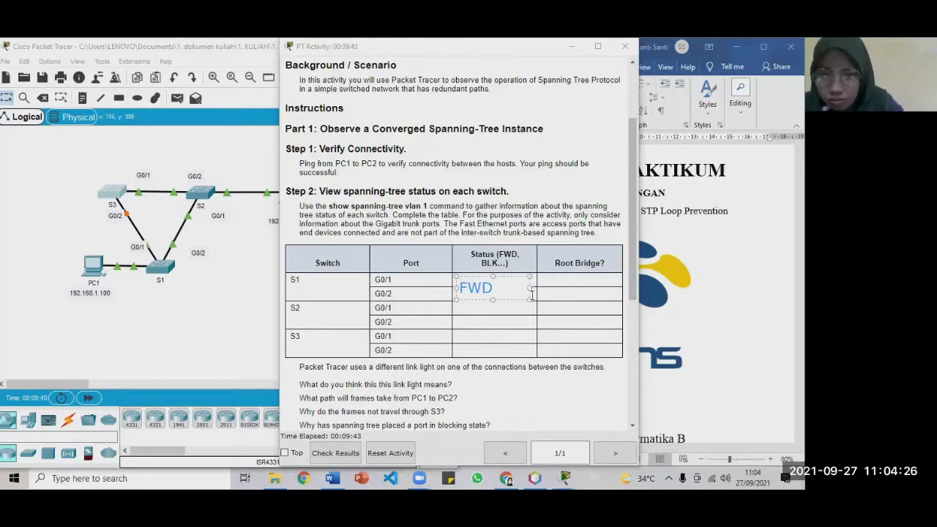
left_click(573, 294)
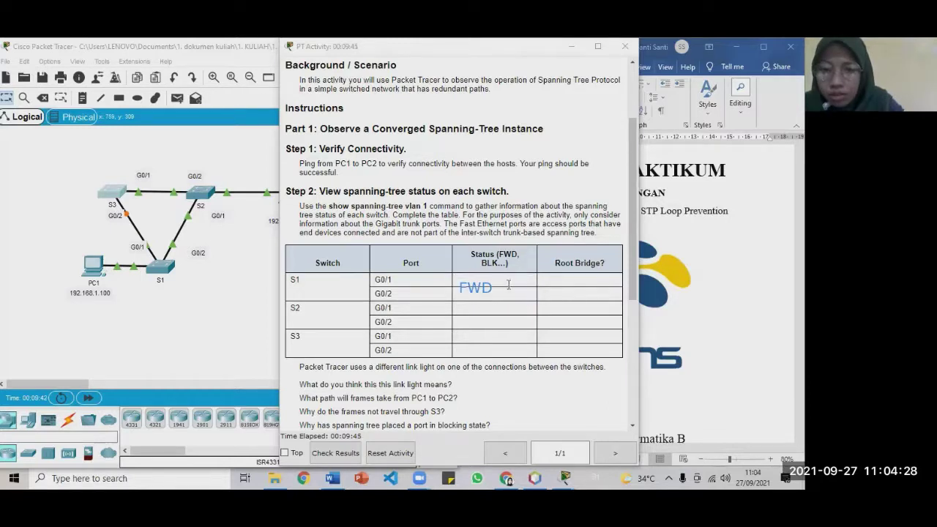
key("ctrl+z")
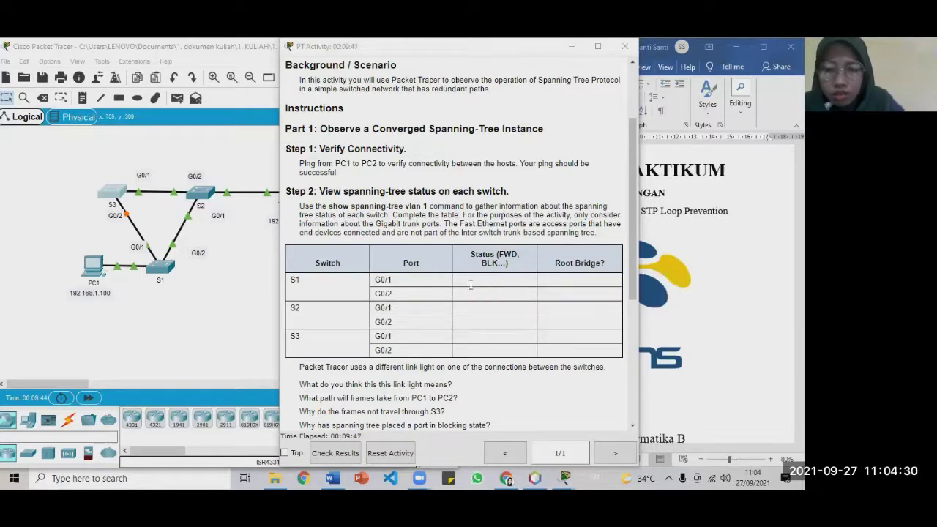
- Try annotating S1's rows in the Status column with an FWD text box, aligned with and narrowed to the column
left_click(460, 284)
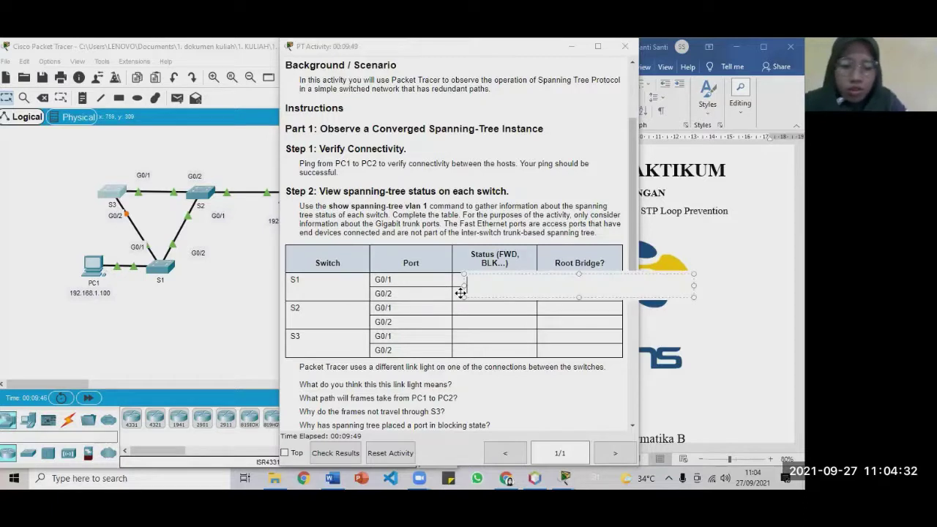
type("FWD")
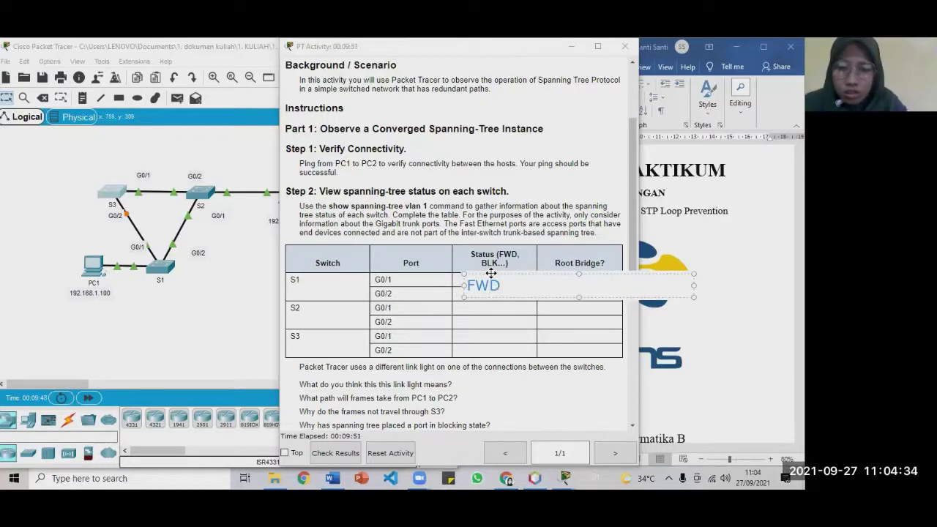
left_click_drag(489, 273, 484, 271)
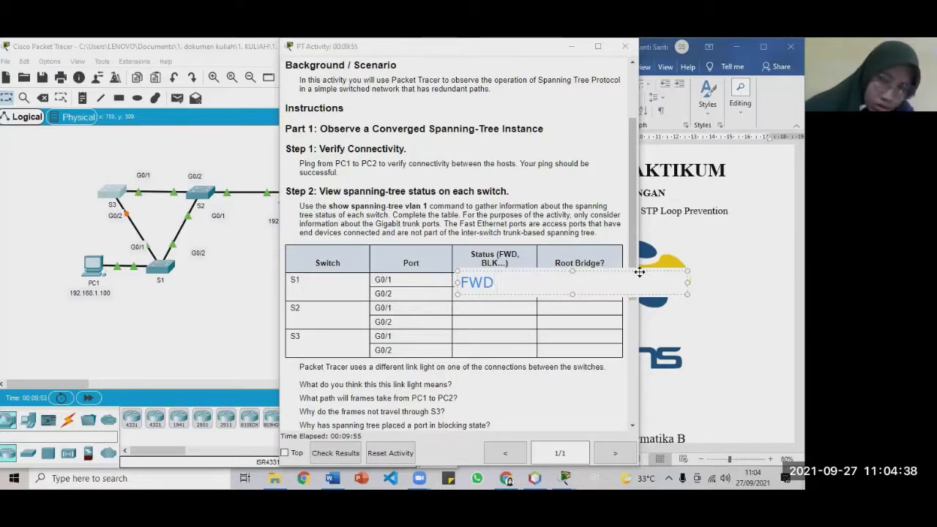
left_click_drag(636, 270, 618, 269)
mouse_move(669, 282)
left_mouse_down()
mouse_move(517, 286)
mouse_move(510, 271)
left_mouse_up()
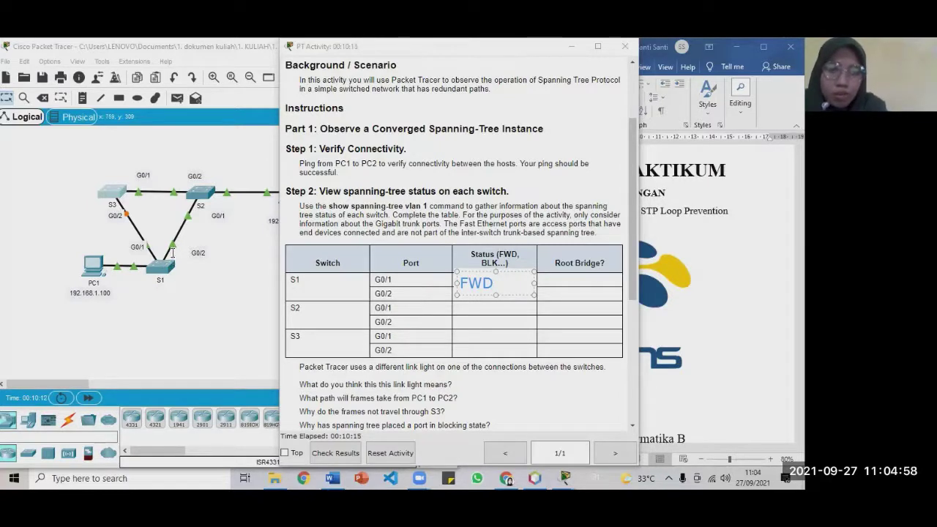
- Annotate S1's rows in the Root Bridge column with TIDAK, fitting the text box inside the column
left_click(548, 283)
left_click(548, 284)
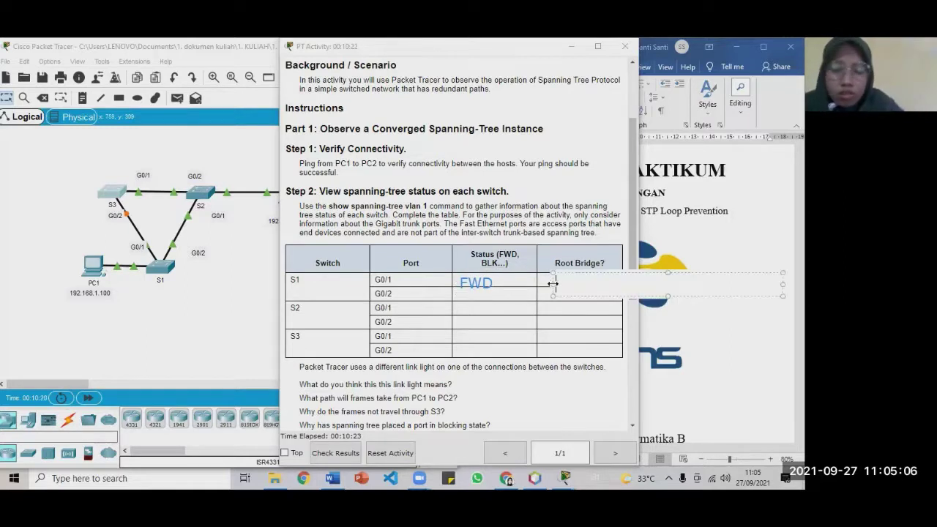
type("TUD")
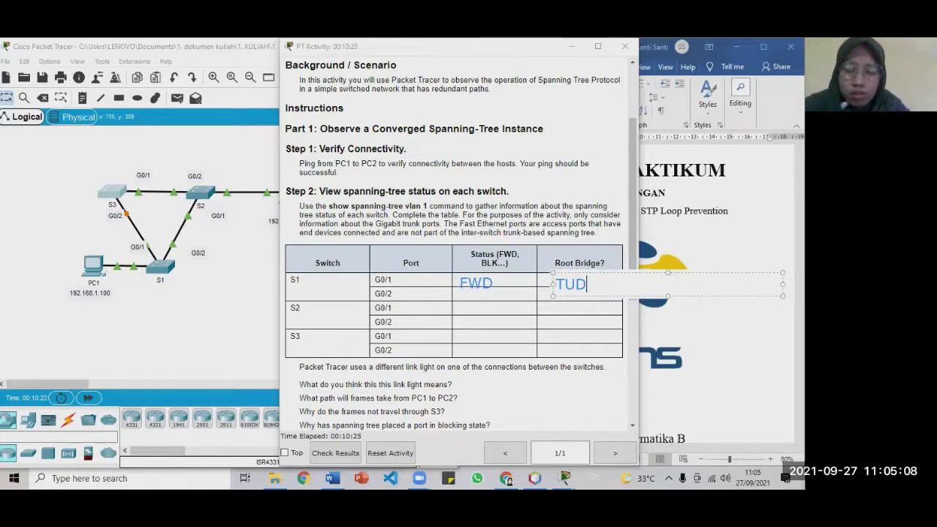
key("BackSpace")
key("BackSpace")
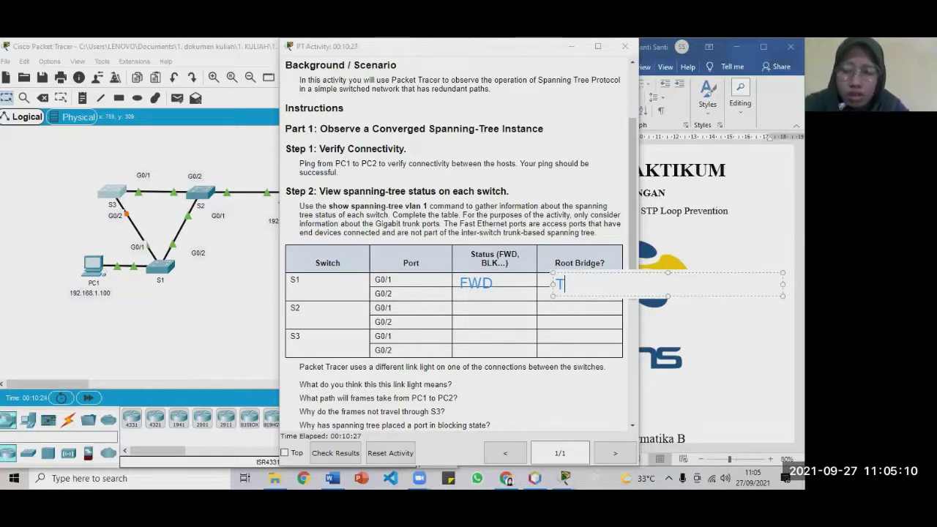
type("IDAK")
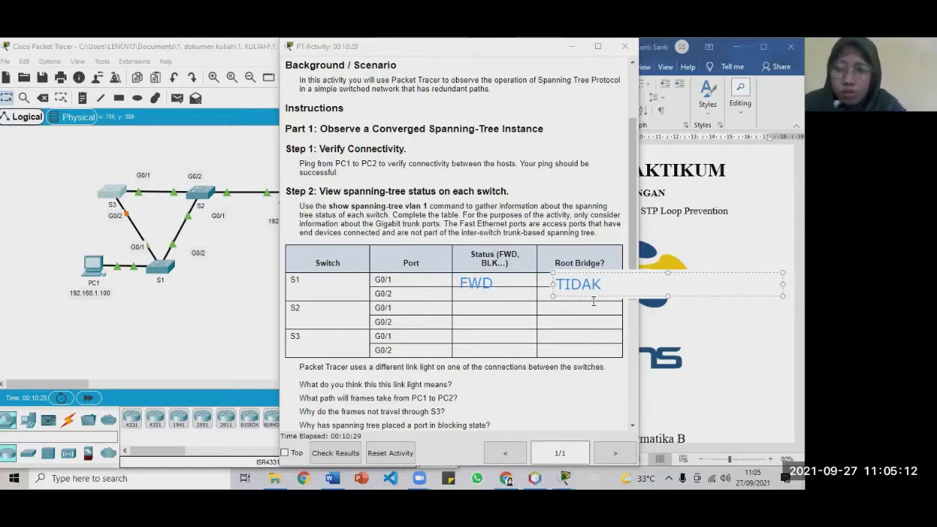
left_click_drag(621, 272, 470, 283)
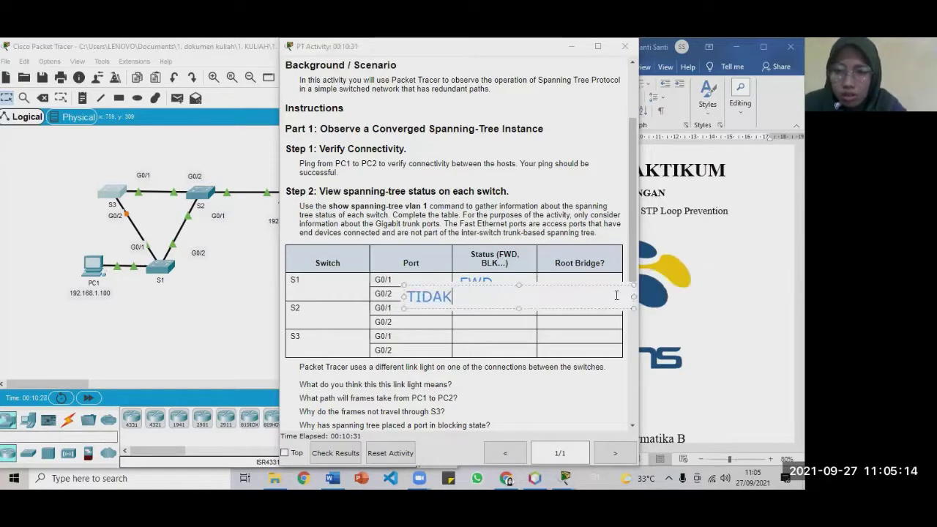
left_click_drag(634, 296, 620, 275)
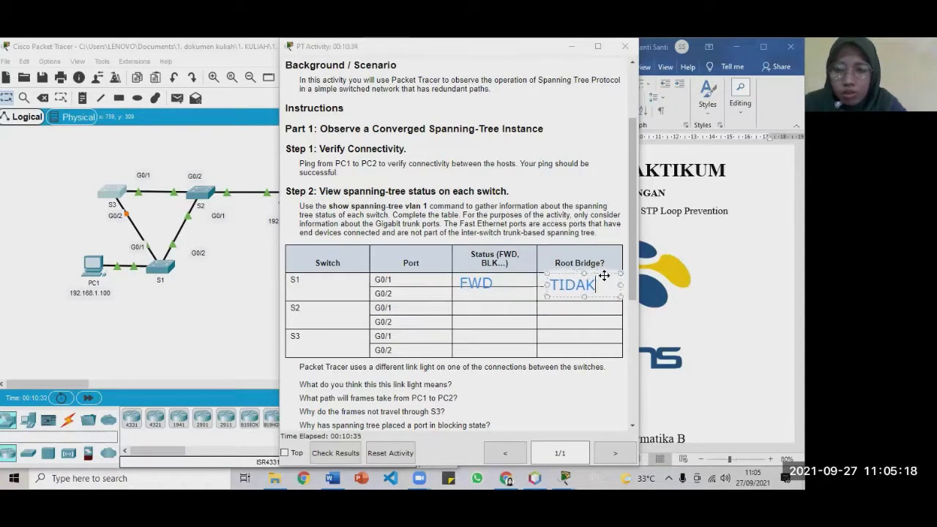
- Erase the FWD annotation from S1's rows in the Status column
left_click(462, 322)
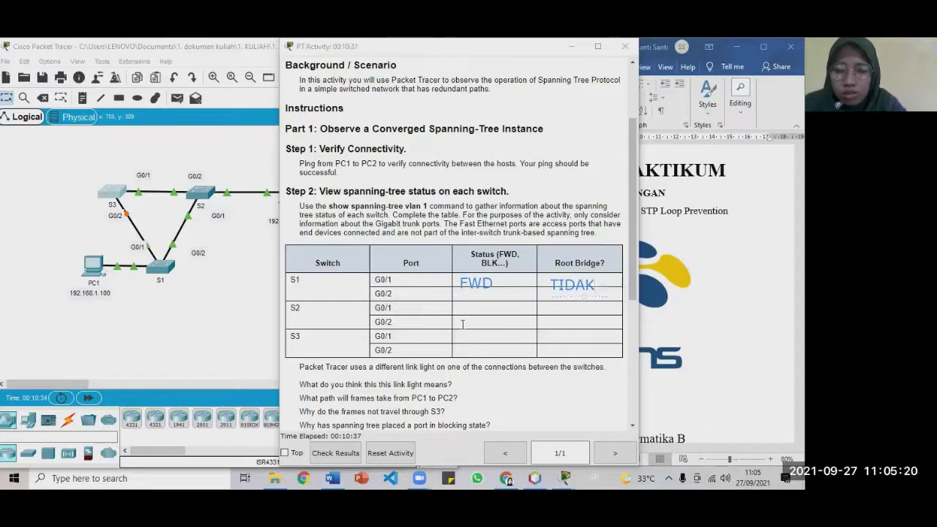
left_click(474, 283)
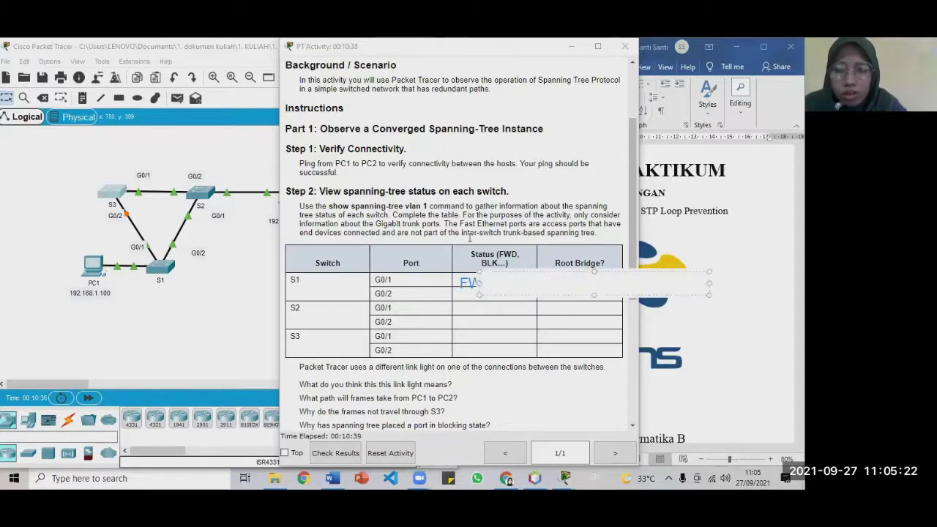
left_click(466, 286)
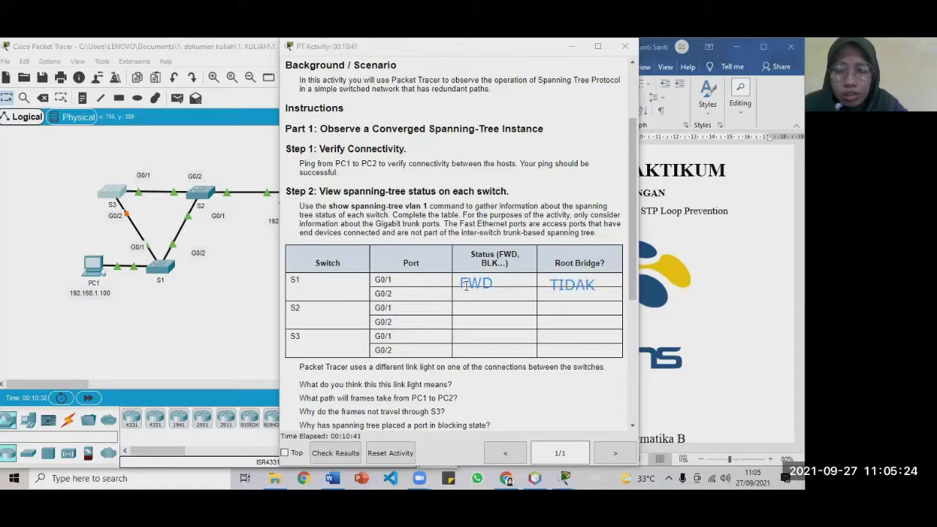
left_click(466, 286)
left_click(471, 293)
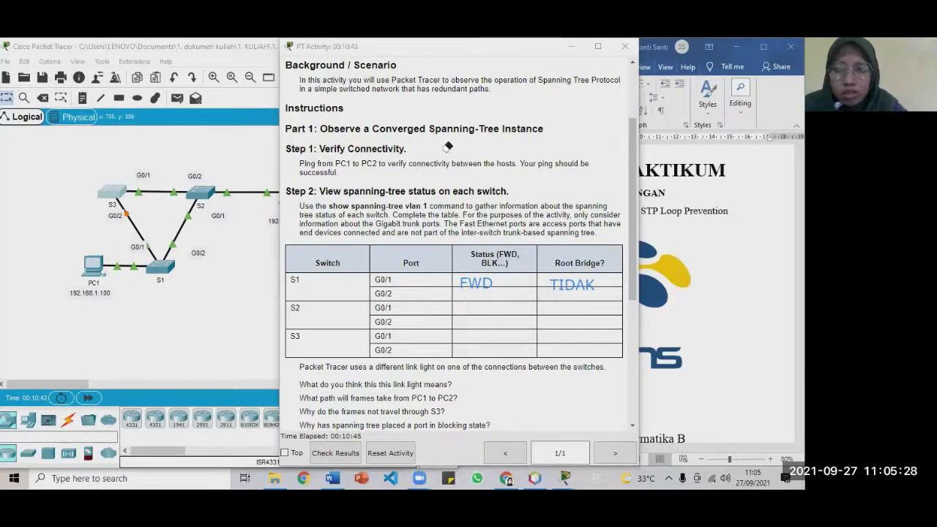
left_click_drag(498, 283, 468, 278)
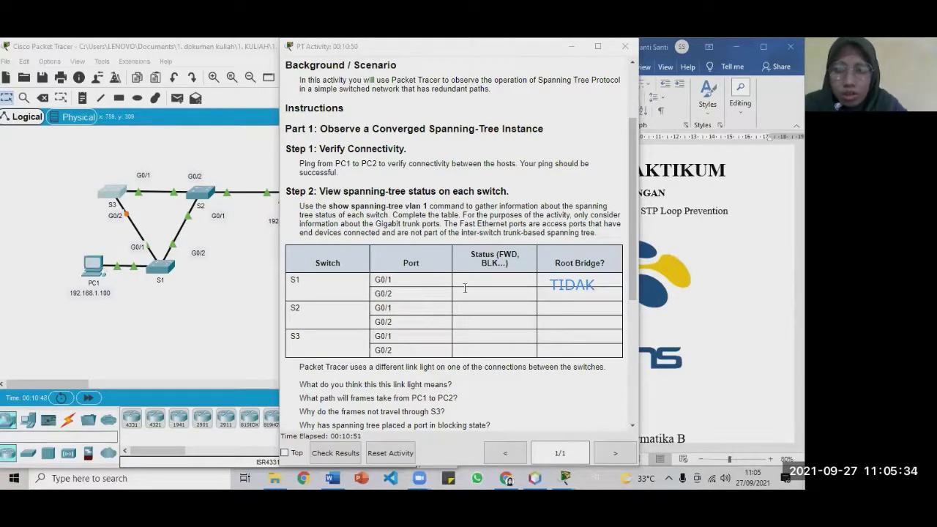
- Add a new FWD text annotation over S1's G0/1 and G0/2 rows in the Status column
left_click(465, 289)
type("FWD")
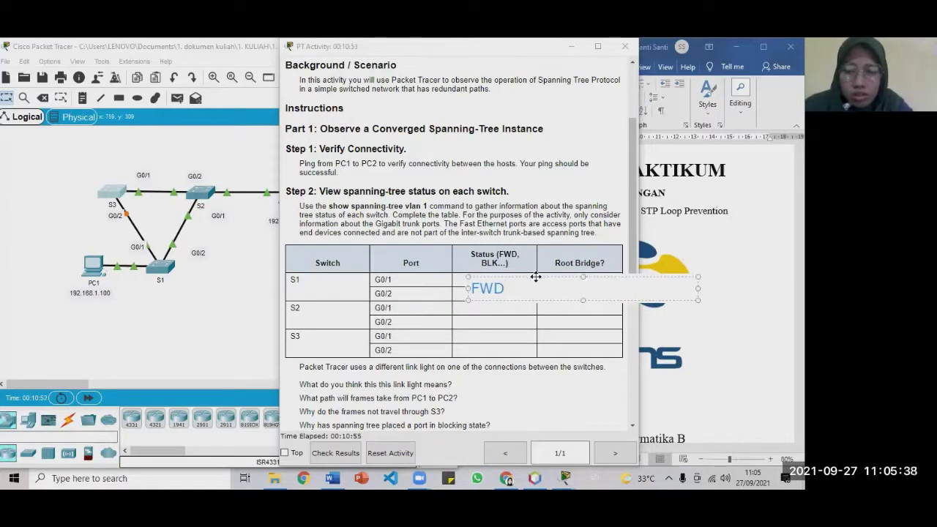
left_click_drag(534, 274, 531, 274)
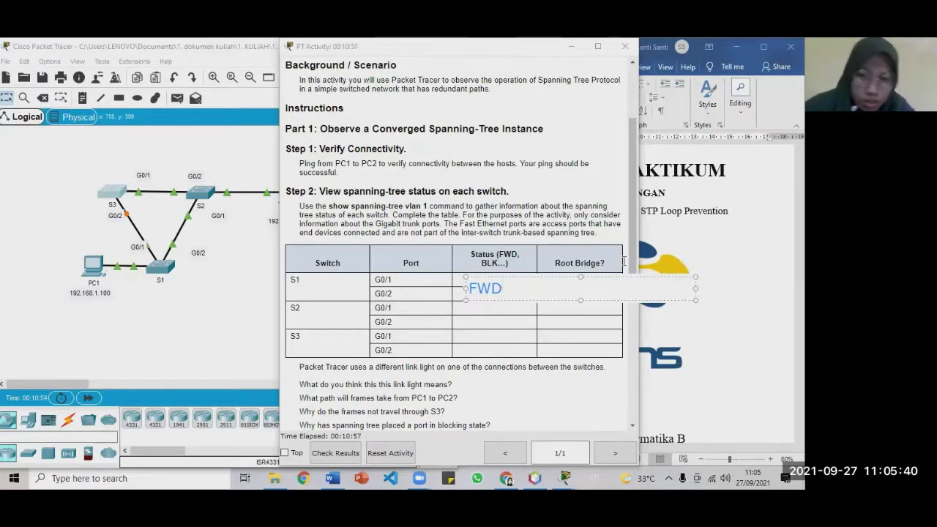
left_click(550, 285)
type("TIDAK")
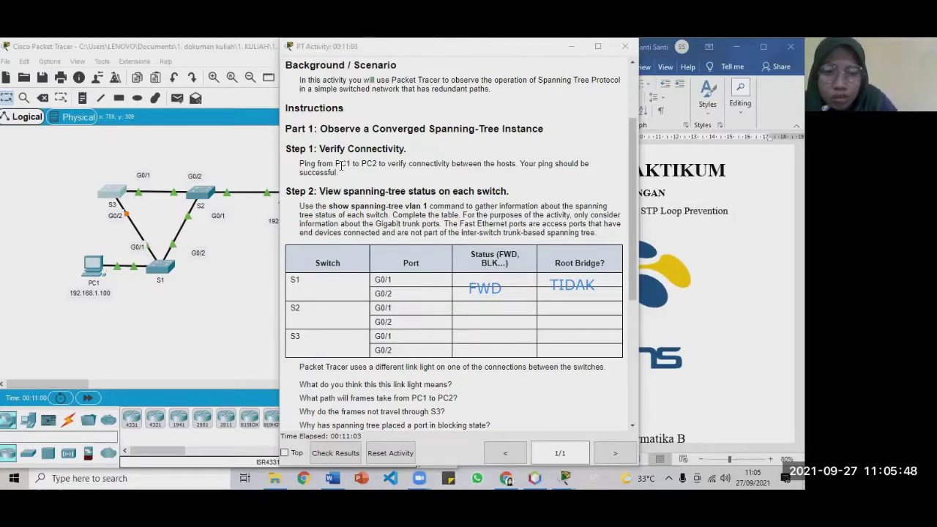
- Annotate S2's rows with FWD in the Status column and YA in the Root Bridge column
left_click(468, 311)
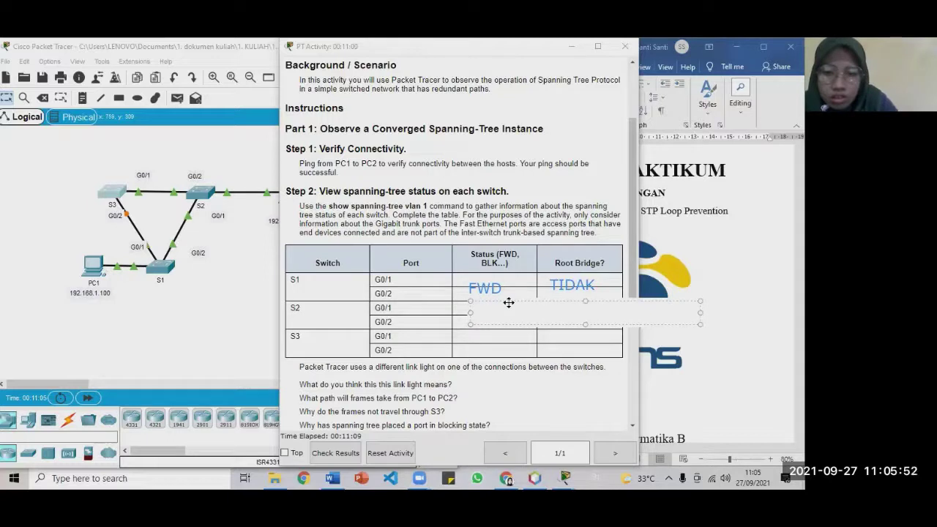
left_click_drag(498, 305, 487, 308)
type("FWD")
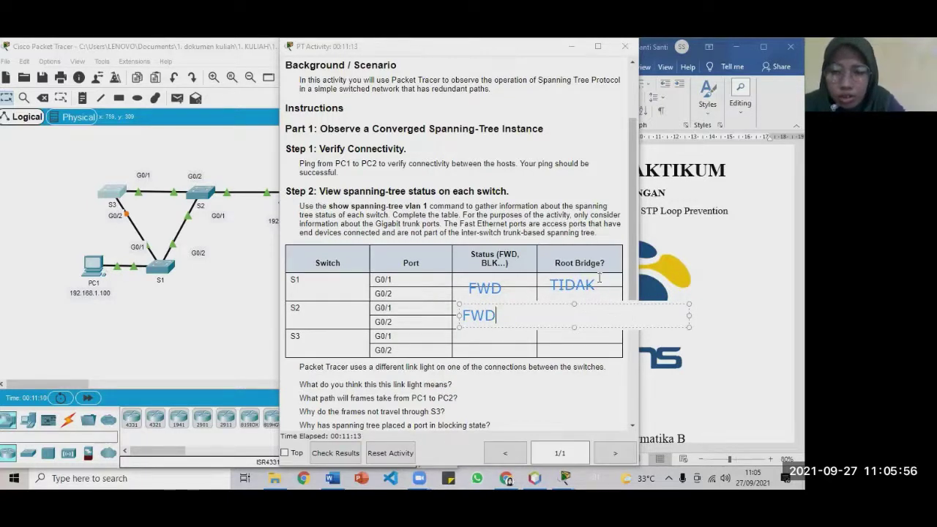
left_click(549, 312)
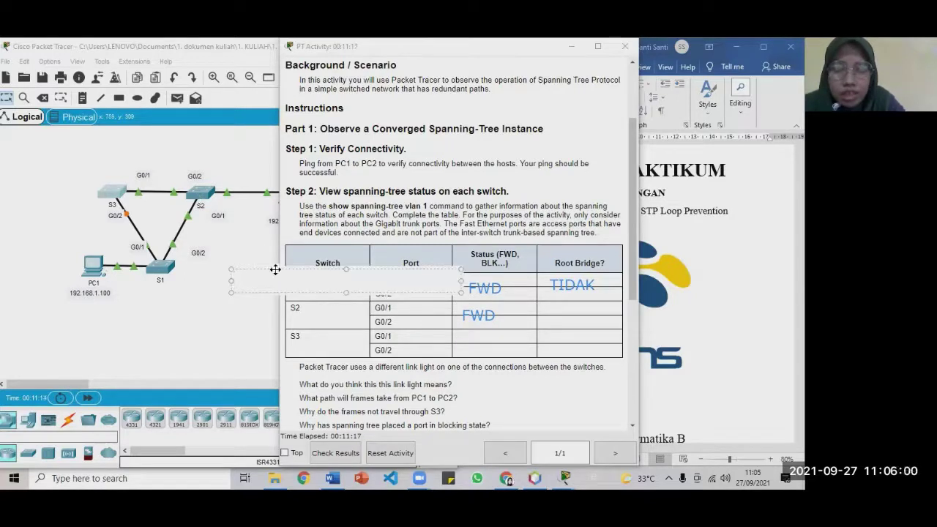
left_click(575, 316)
left_click_drag(575, 316, 588, 302)
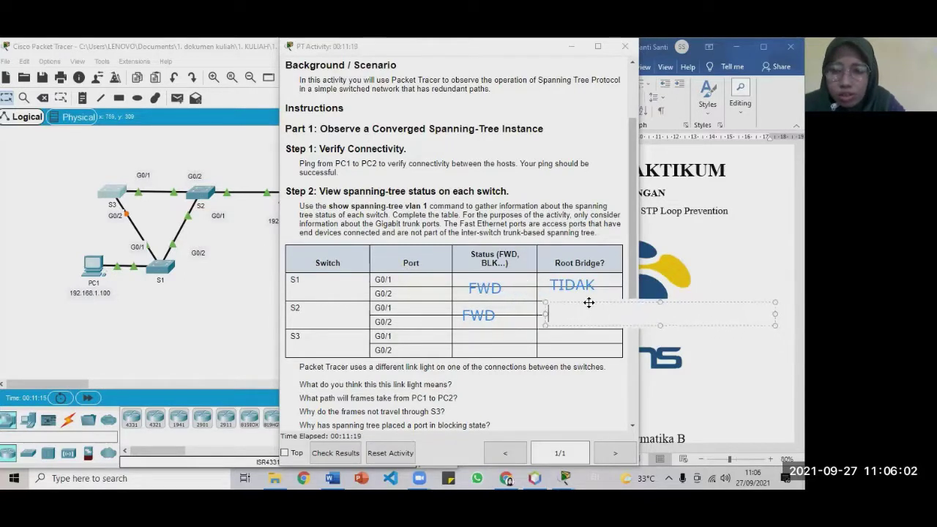
type("YA")
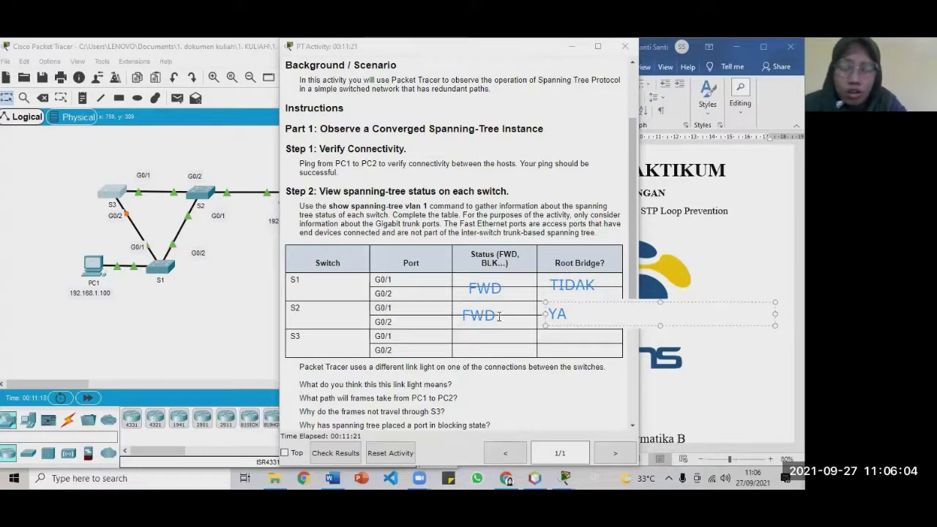
left_click(494, 348)
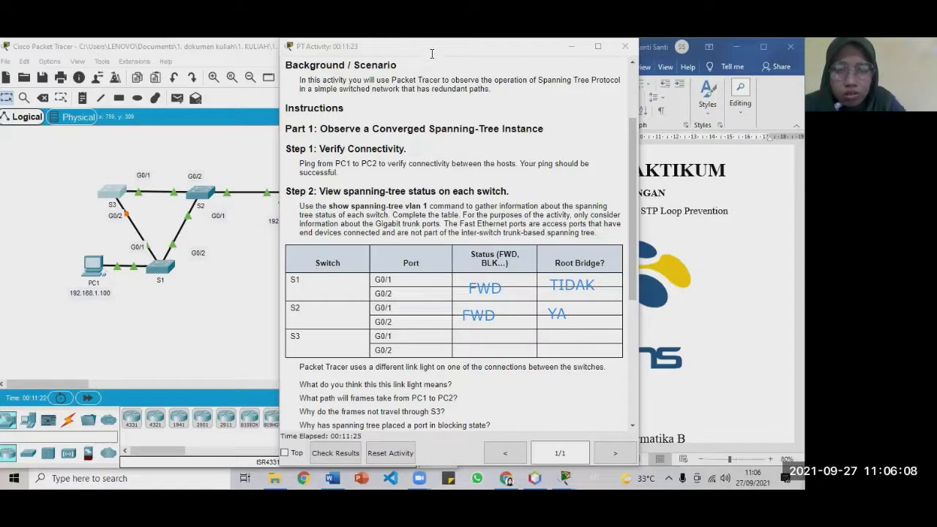
- Shift the PT Activity window aside and back, restoring its height and lining up its table beneath the annotations
left_click(380, 46)
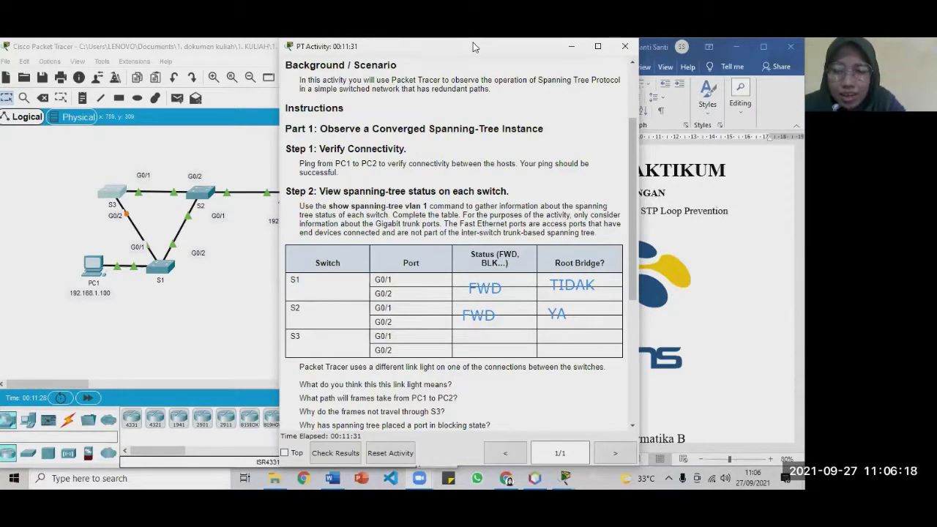
left_click_drag(473, 47, 524, 46)
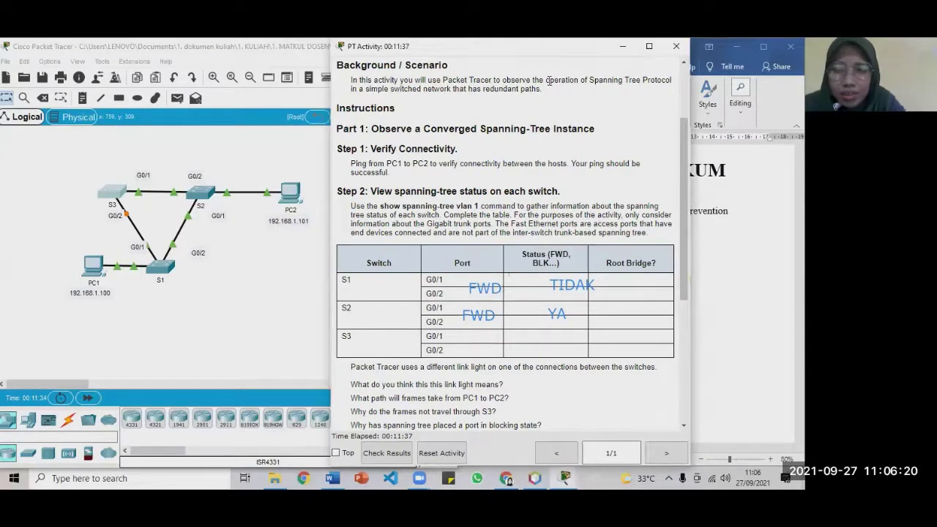
left_click_drag(550, 46, 532, 46)
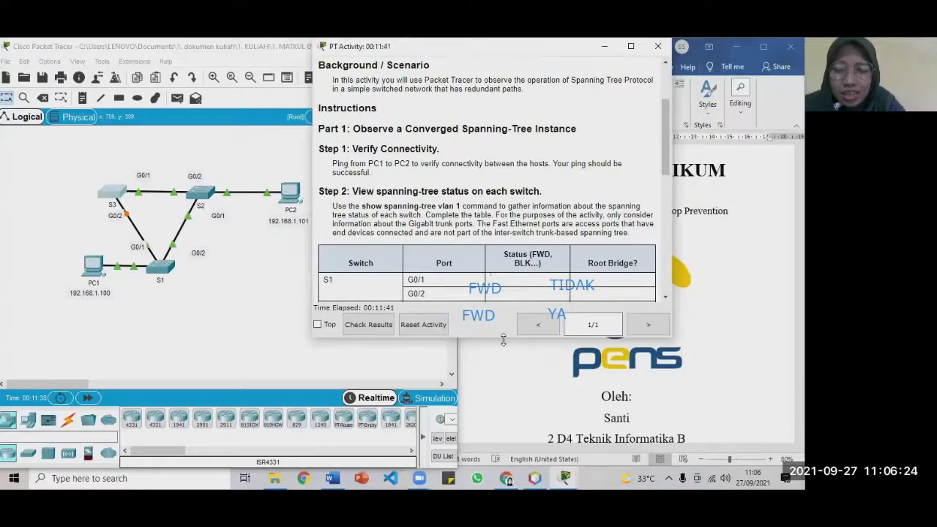
left_click_drag(503, 337, 511, 461)
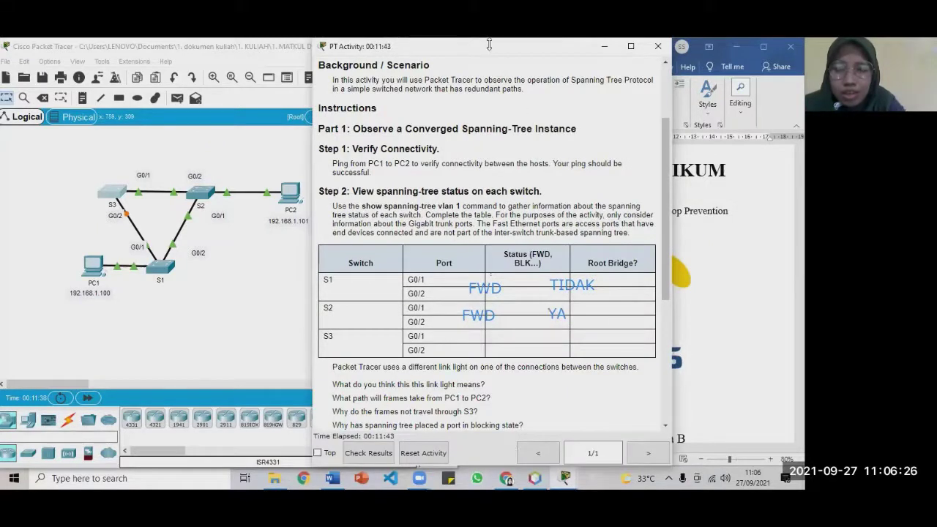
left_click_drag(487, 50, 505, 49)
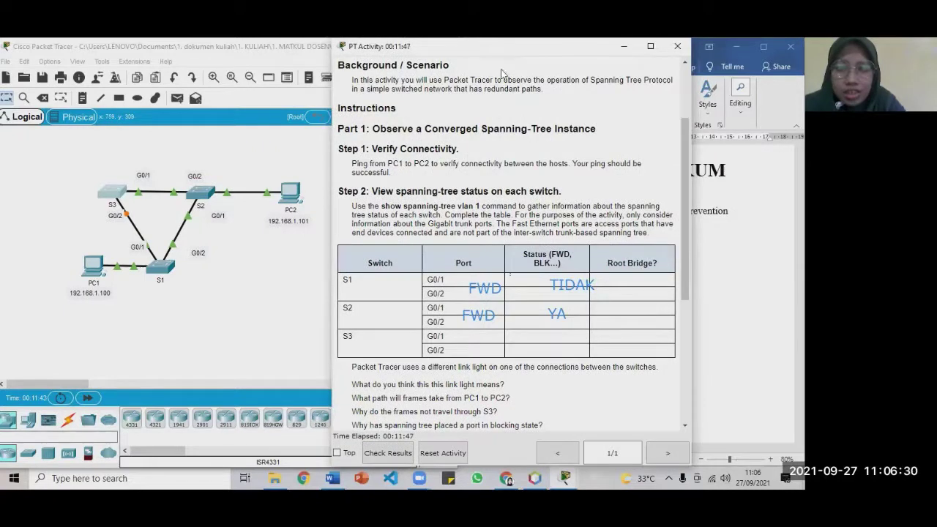
left_click_drag(518, 52, 463, 53)
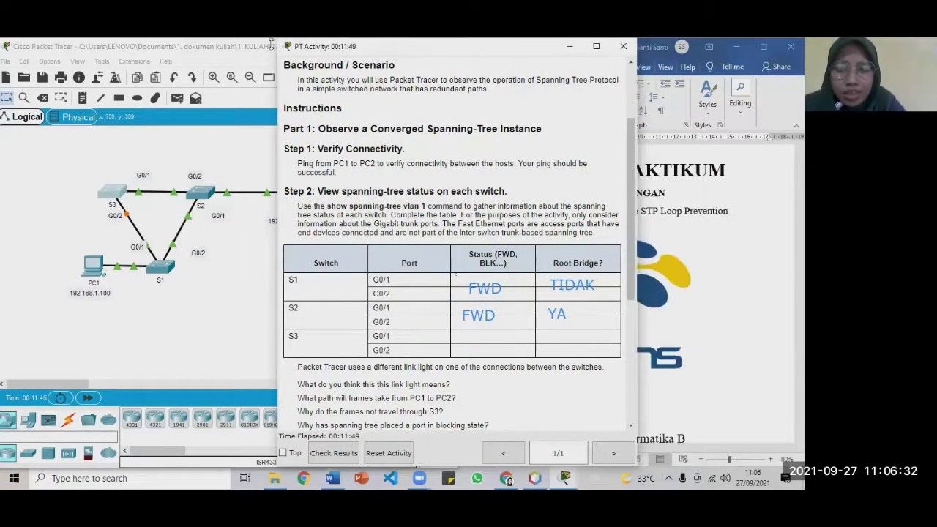
- Bring the network topology to the front to examine S2's links, and return to the PT Activity table
left_click(212, 61)
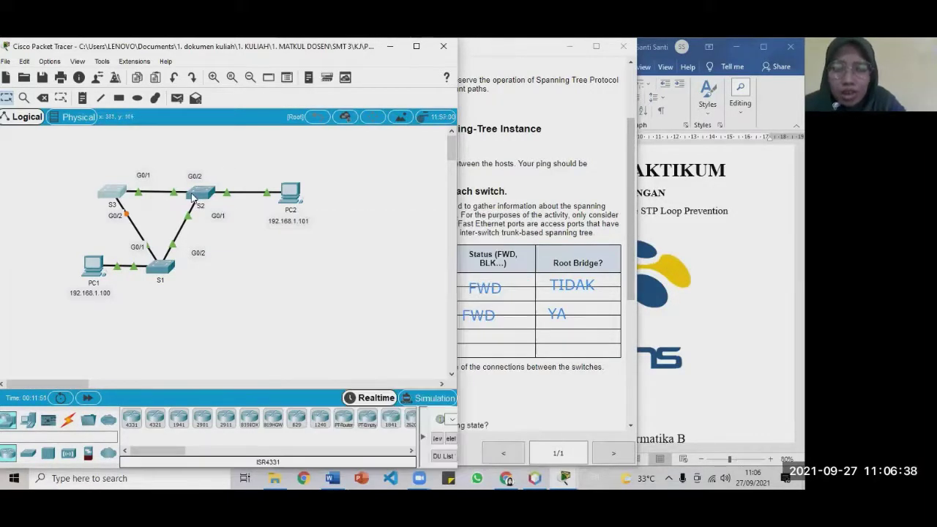
mouse_move(193, 197)
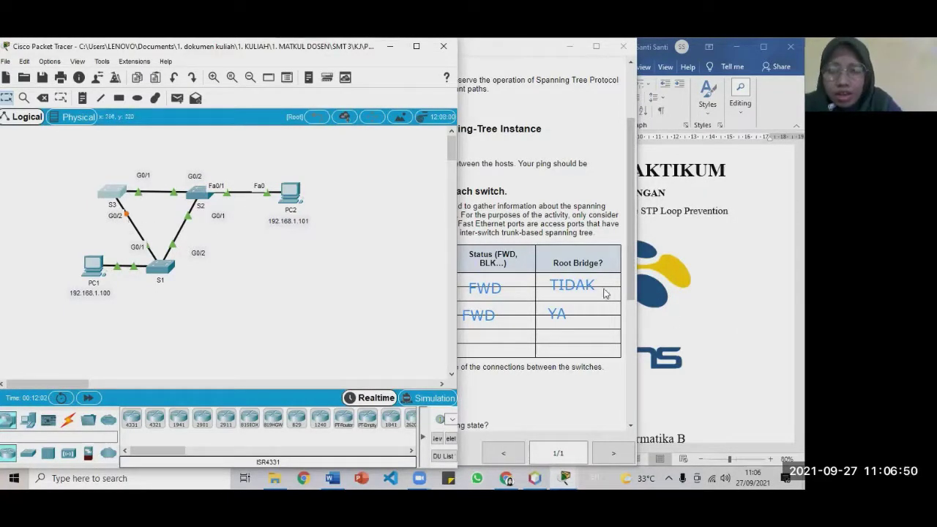
left_click(586, 326)
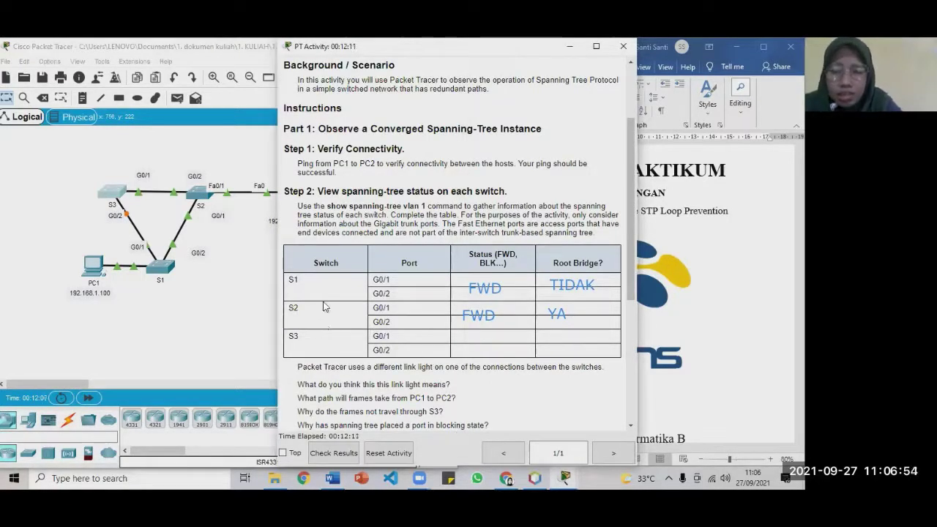
- Open S3's command-line window, place it beside the status table, and examine the spanning-tree status of Gi0/1 and Gi0/2
left_click(562, 478)
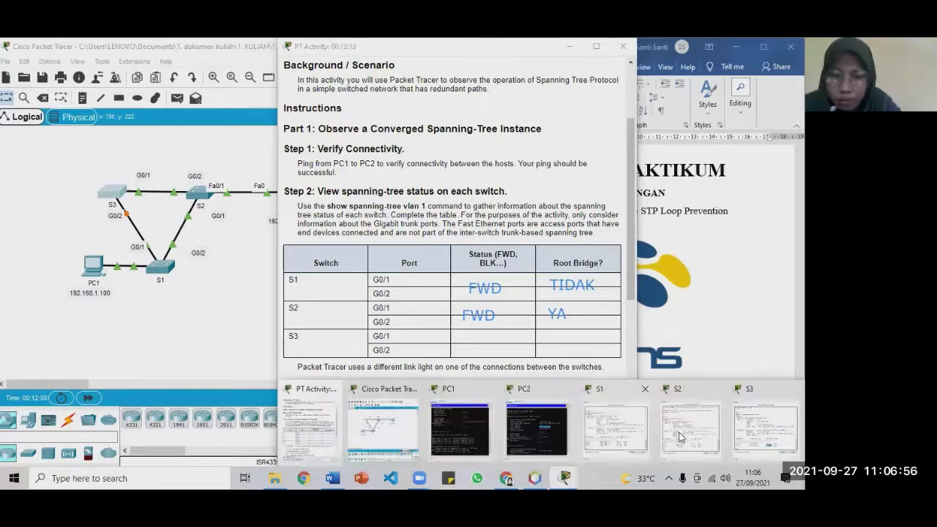
left_click(736, 438)
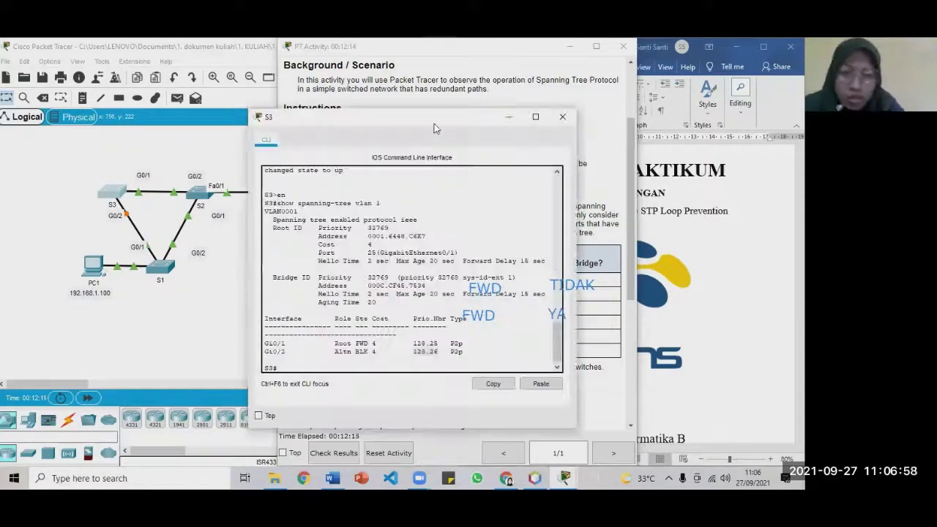
left_click_drag(433, 122, 243, 103)
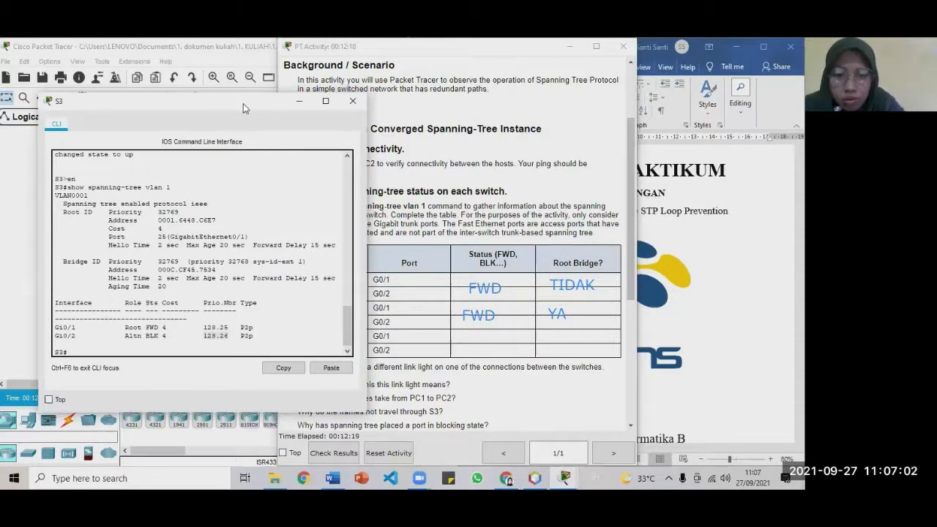
left_click_drag(243, 103, 162, 102)
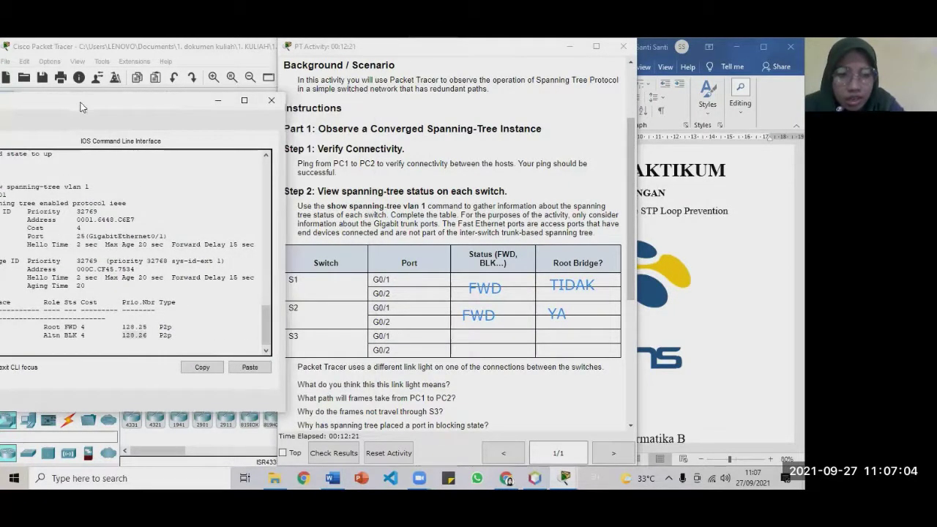
left_click_drag(83, 107, 110, 107)
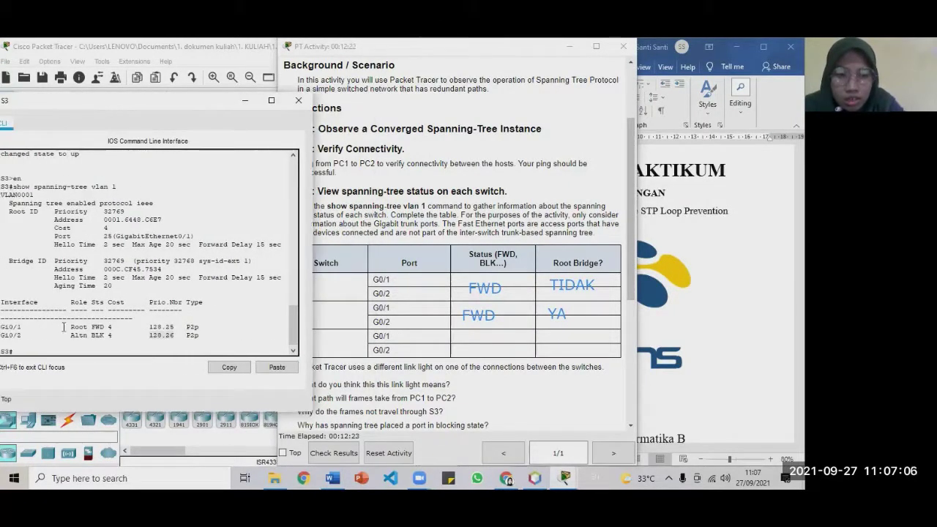
left_click_drag(91, 327, 103, 327)
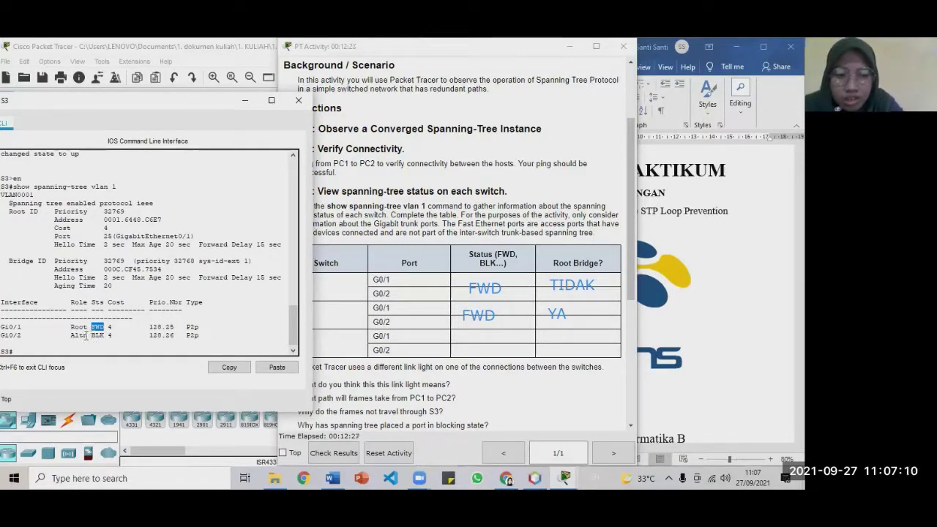
left_click_drag(89, 334, 94, 335)
left_click_drag(99, 335, 110, 336)
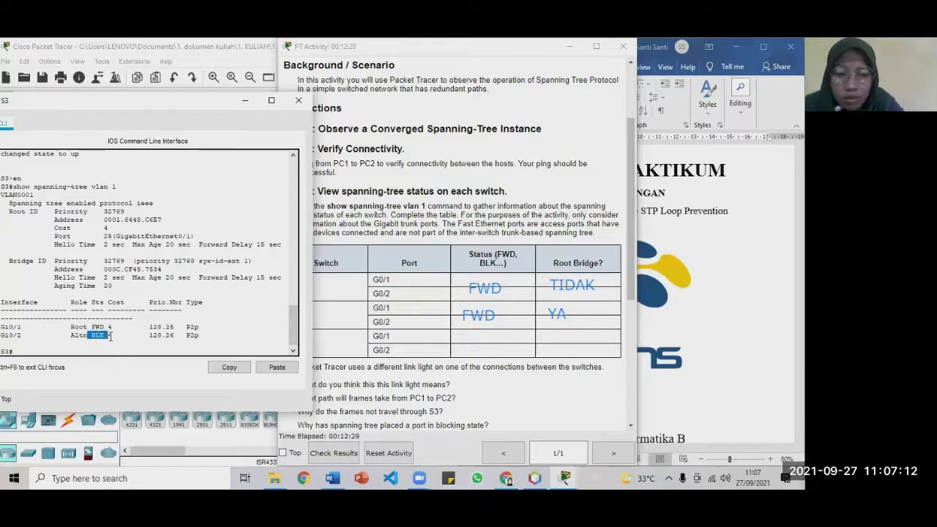
- Compare S3's status output with the topology, and arrange the S3 window beside the restored PT Activity table
left_click_drag(198, 109, 495, 177)
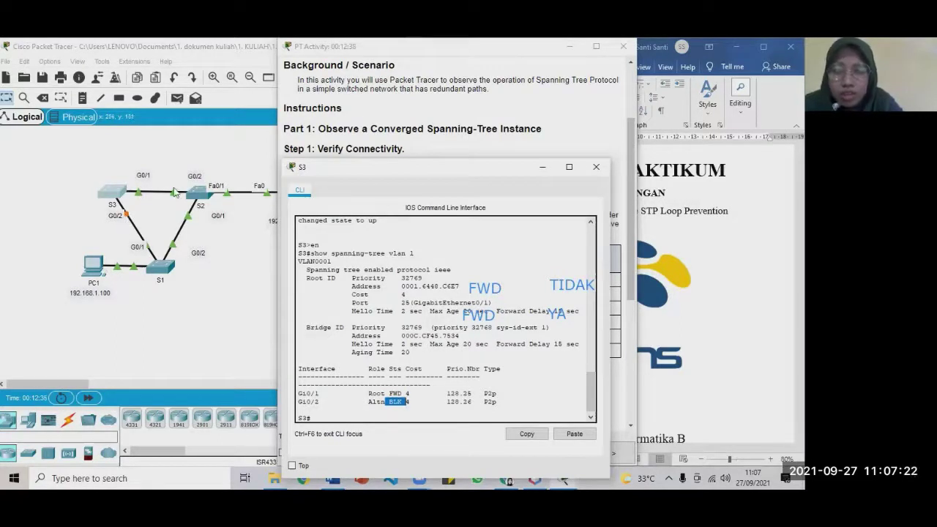
left_click(569, 46)
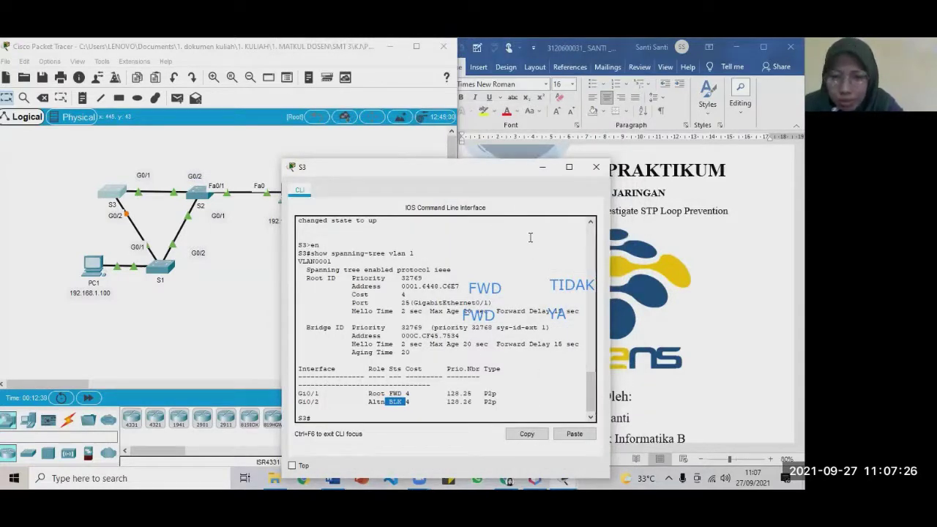
left_click_drag(484, 173, 222, 149)
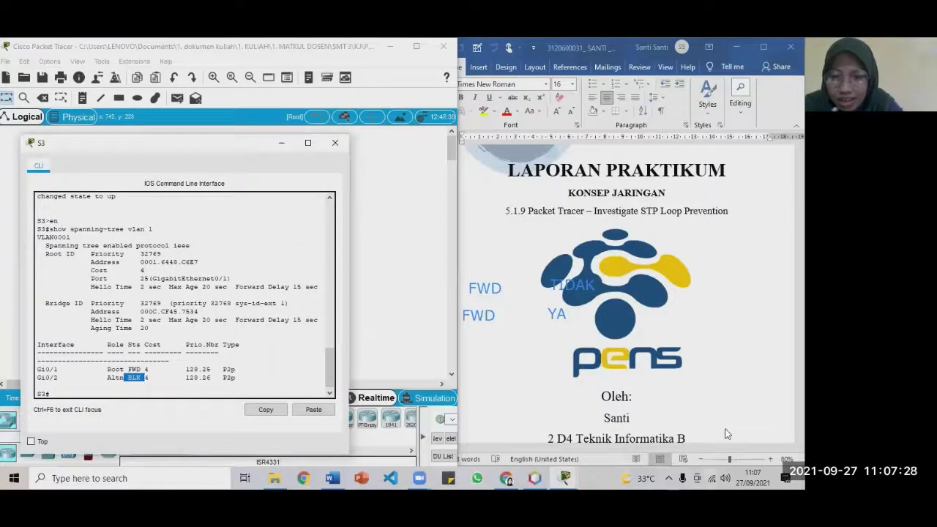
left_click(573, 472)
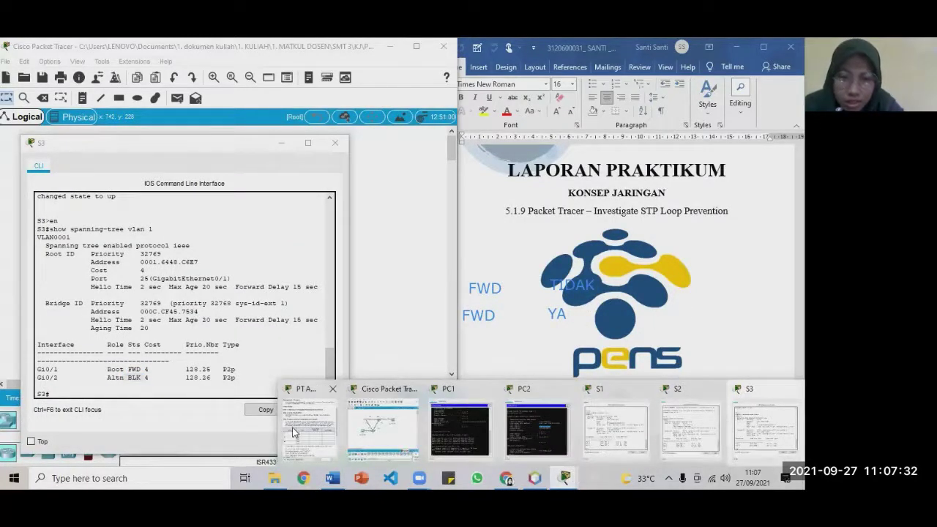
left_click(297, 430)
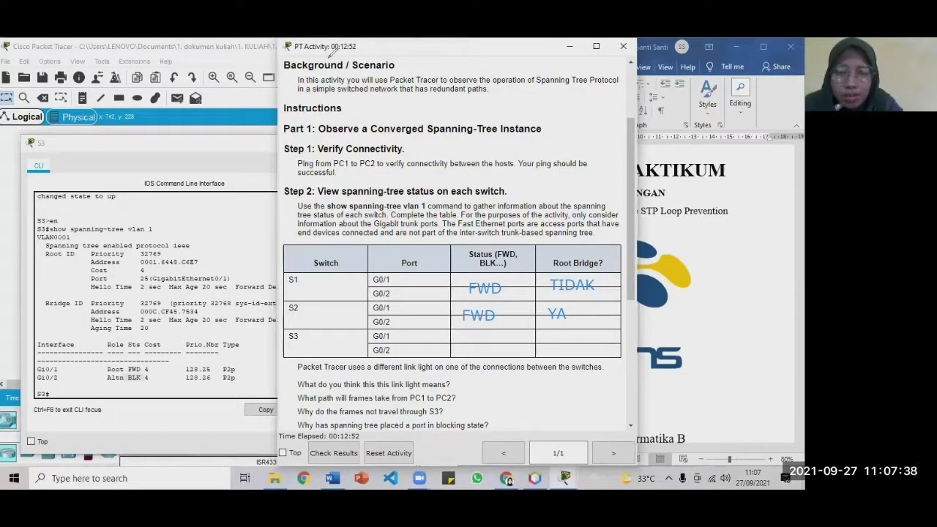
- Annotate S3's rows with handwritten FWD for G0/1 and BLK for G0/2, and add TIDAK text in the Root Bridge column
left_click(331, 55)
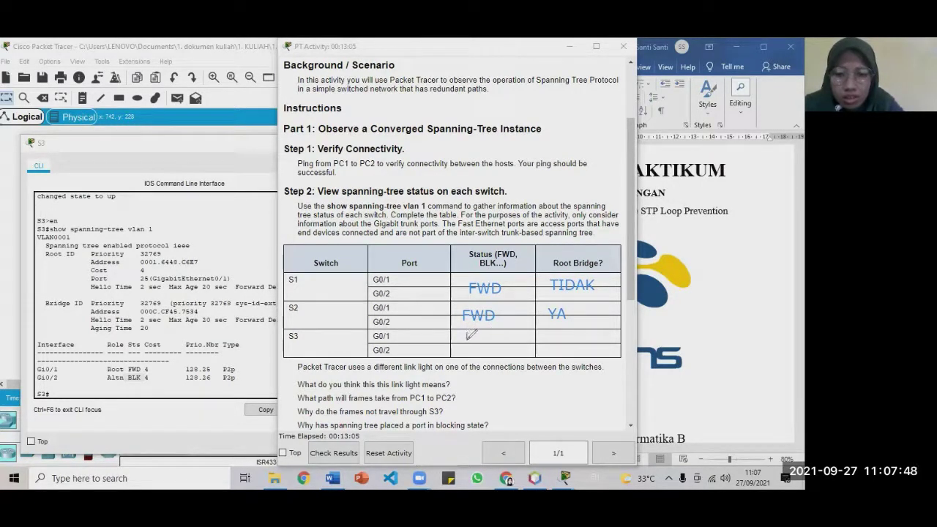
left_click_drag(466, 337, 467, 333)
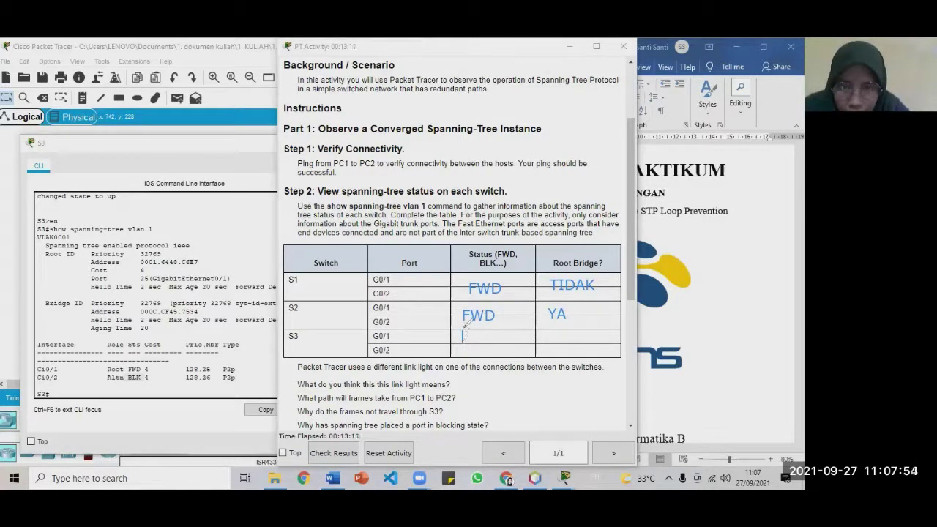
left_click_drag(462, 331, 476, 332)
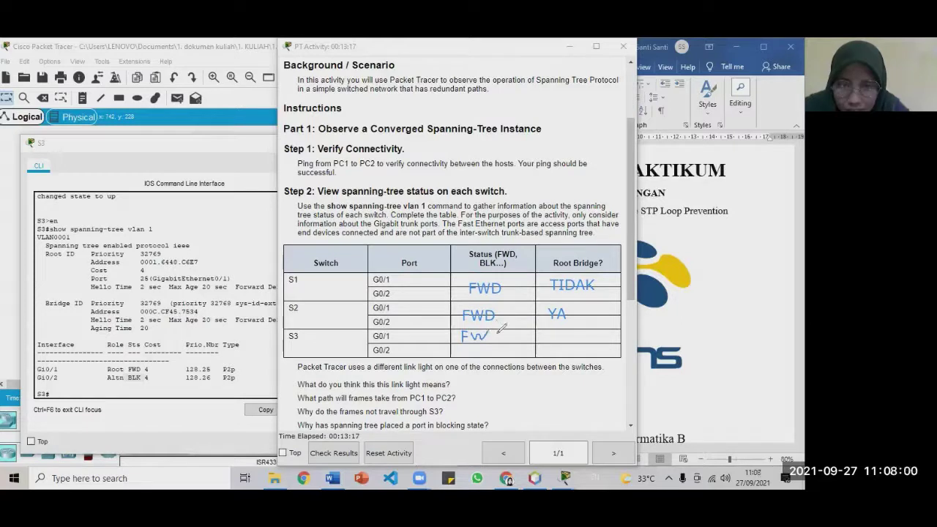
mouse_move(488, 337)
left_mouse_down()
mouse_move(501, 333)
mouse_move(494, 340)
left_mouse_up()
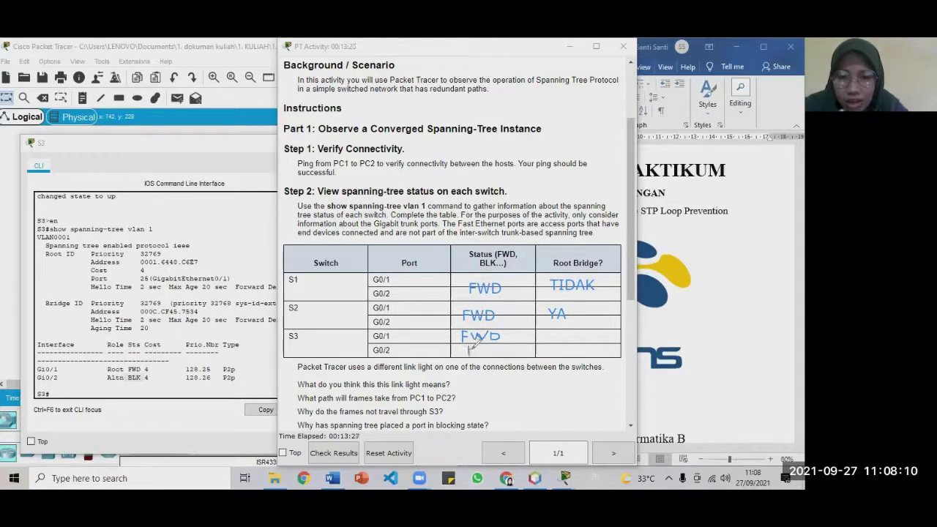
mouse_move(469, 345)
left_mouse_down()
mouse_move(477, 345)
mouse_move(469, 355)
mouse_move(484, 343)
mouse_move(500, 356)
mouse_move(516, 349)
left_mouse_up()
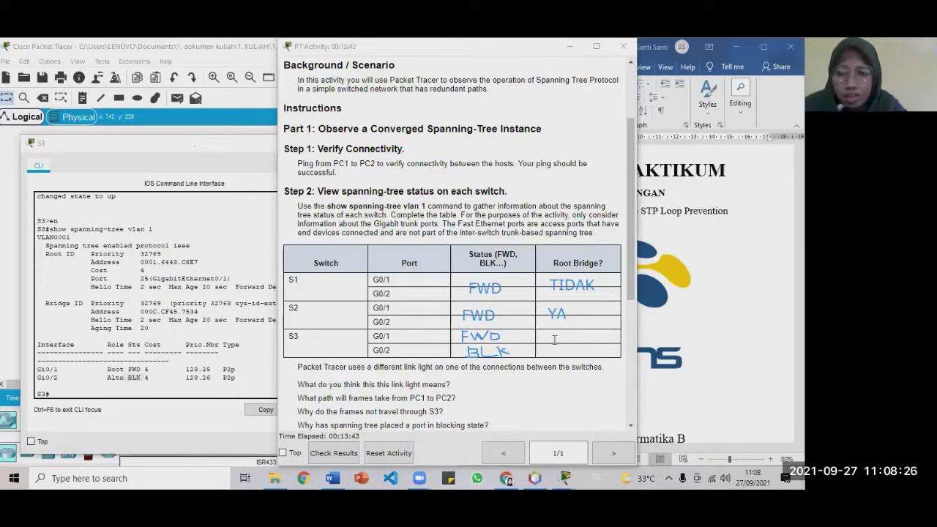
left_click(550, 344)
type("TIDAK")
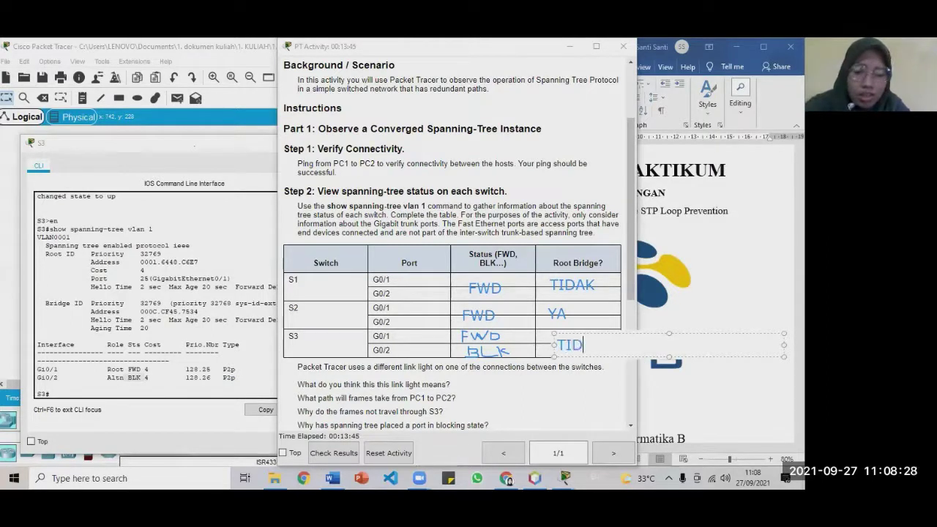
- Minimize the S3 window and erase all annotations from the Status and Root Bridge columns
left_click(243, 141)
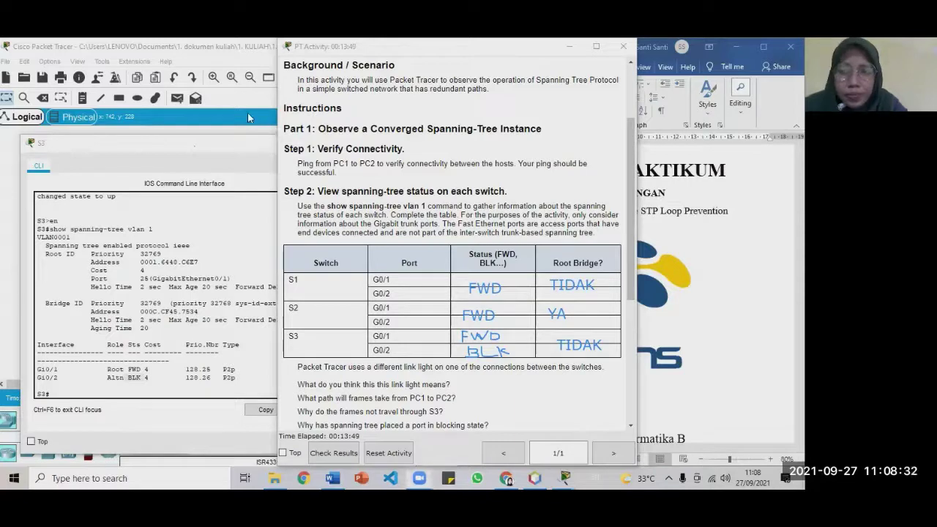
left_click(251, 144)
left_click(282, 144)
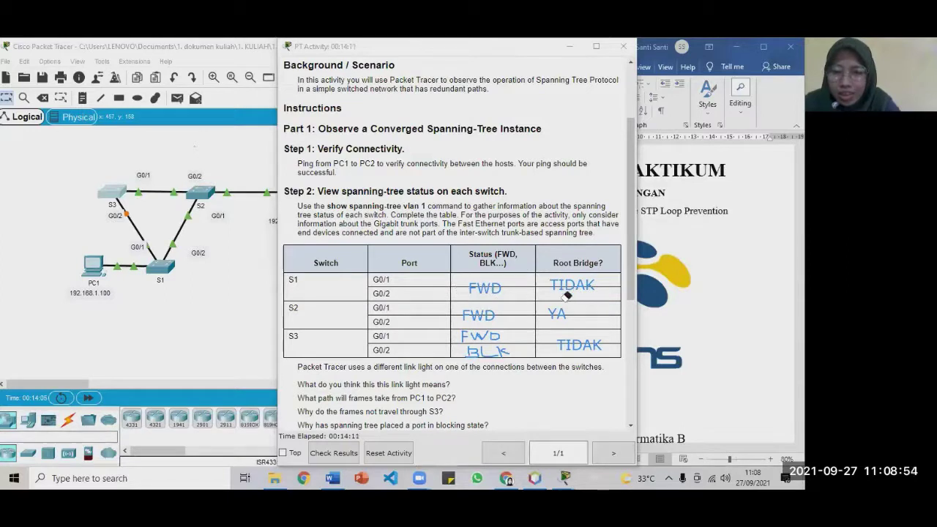
left_click_drag(469, 283, 574, 282)
mouse_move(483, 313)
left_mouse_down()
mouse_move(469, 313)
mouse_move(460, 331)
mouse_move(480, 348)
mouse_move(475, 332)
mouse_move(487, 350)
mouse_move(535, 314)
mouse_move(568, 321)
mouse_move(593, 340)
left_mouse_up()
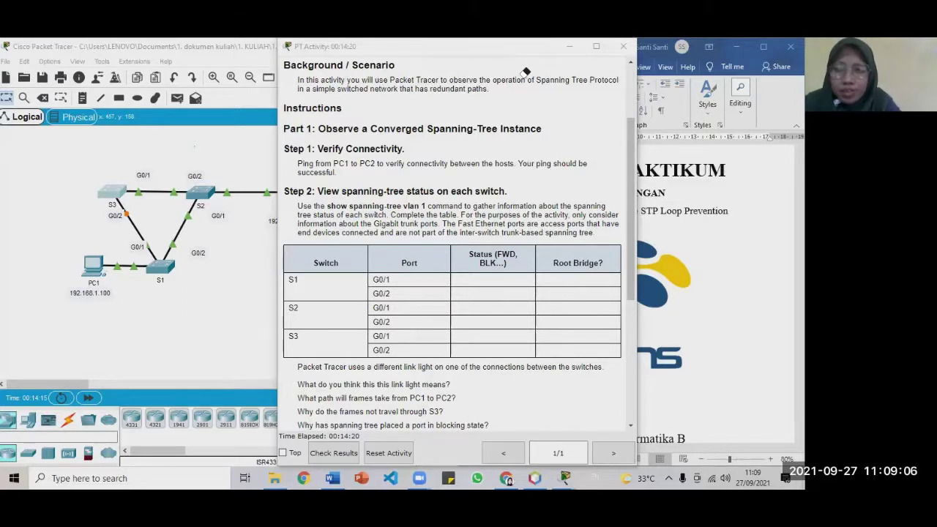
- Move the PT Activity window clear of the topology and highlight the questions on the link light and the PC1-to-PC2 frame path
left_click_drag(546, 51, 611, 51)
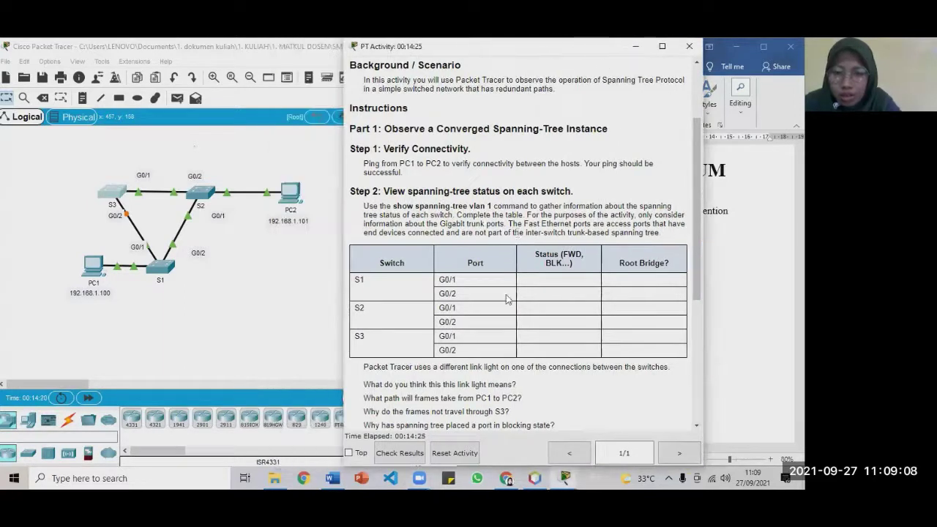
scroll(506, 298, "down", 3)
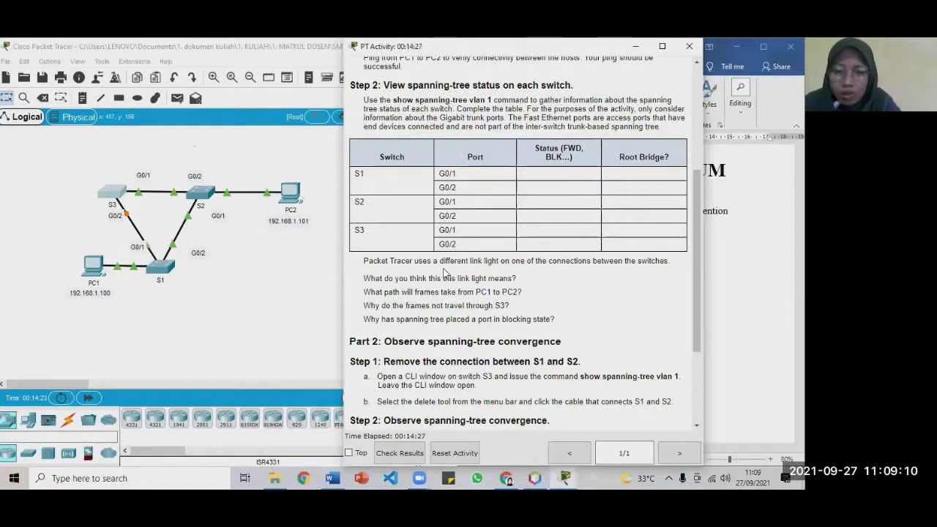
left_click_drag(363, 278, 532, 284)
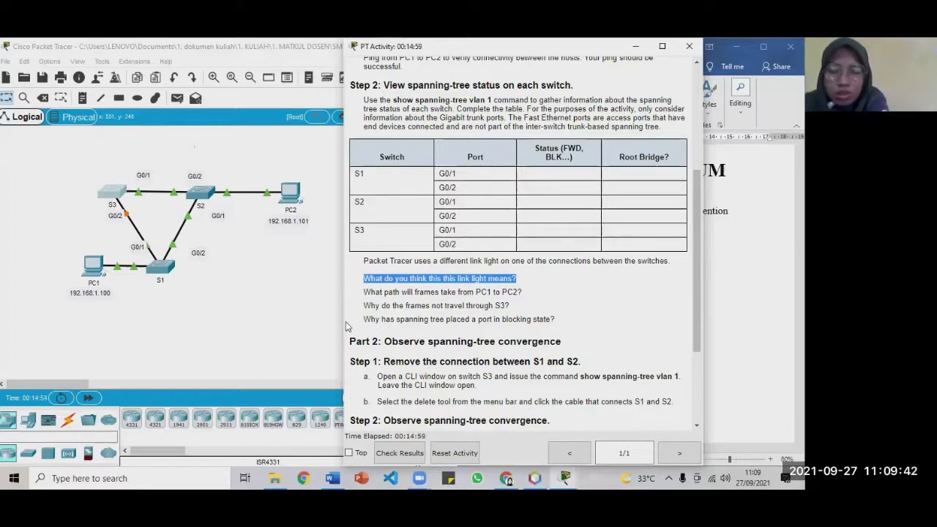
left_click(366, 297)
left_click_drag(362, 292, 501, 293)
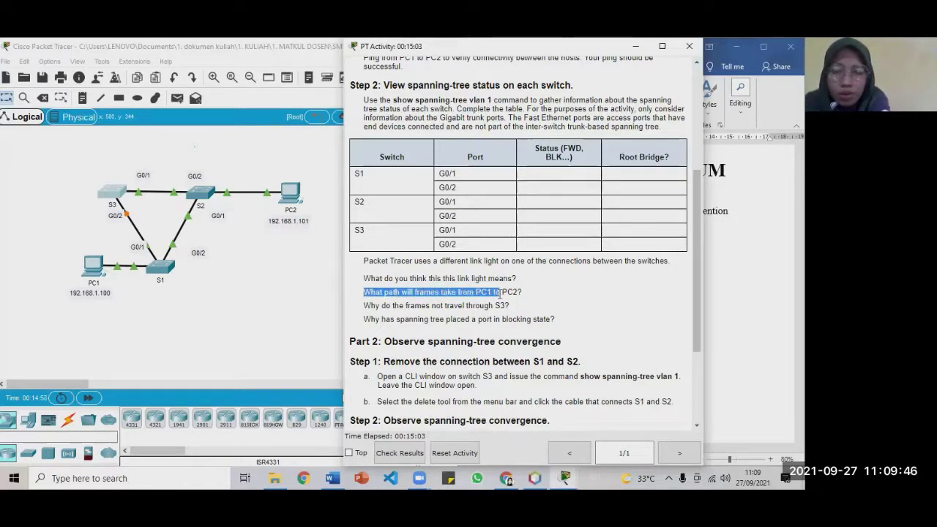
- Widen the topology window, switch to Simulation mode, and play the ICMP packet's trip from PC1 to PC2 and back
left_click(204, 320)
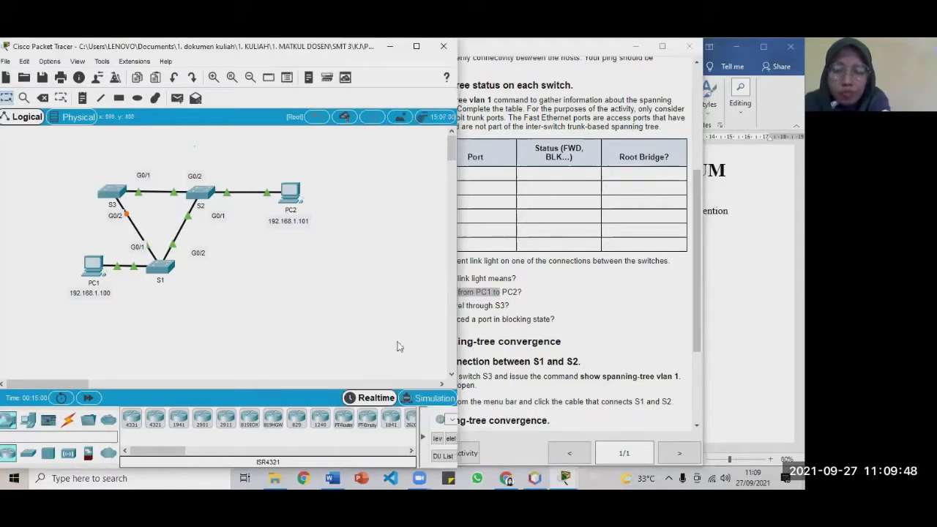
left_click_drag(463, 333, 568, 333)
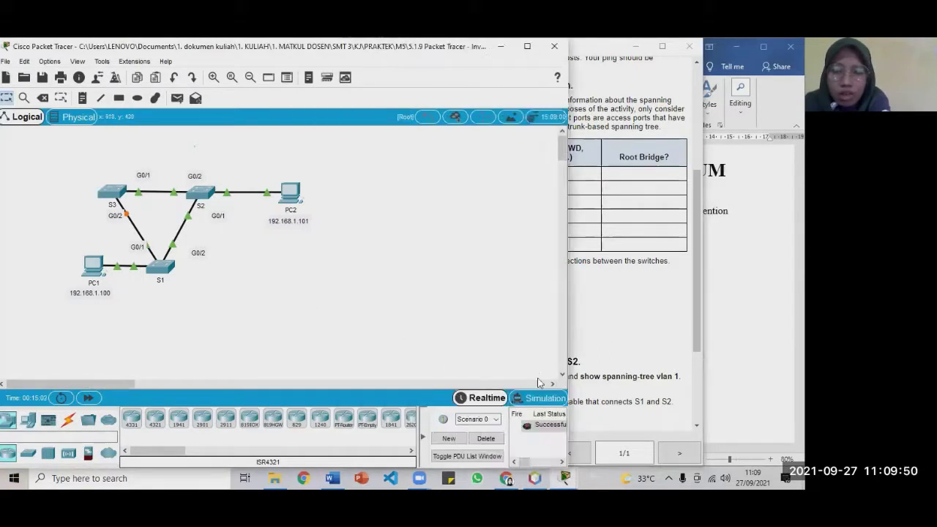
left_click(543, 398)
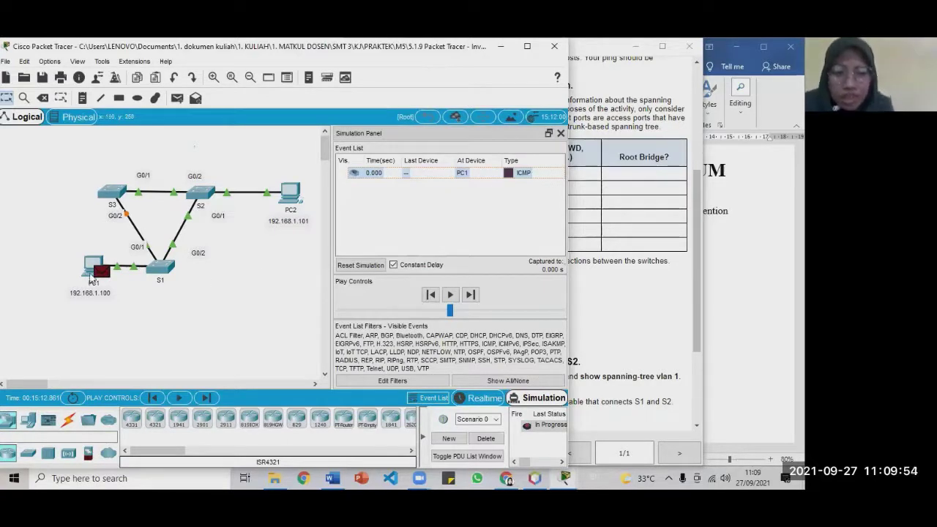
left_click(448, 296)
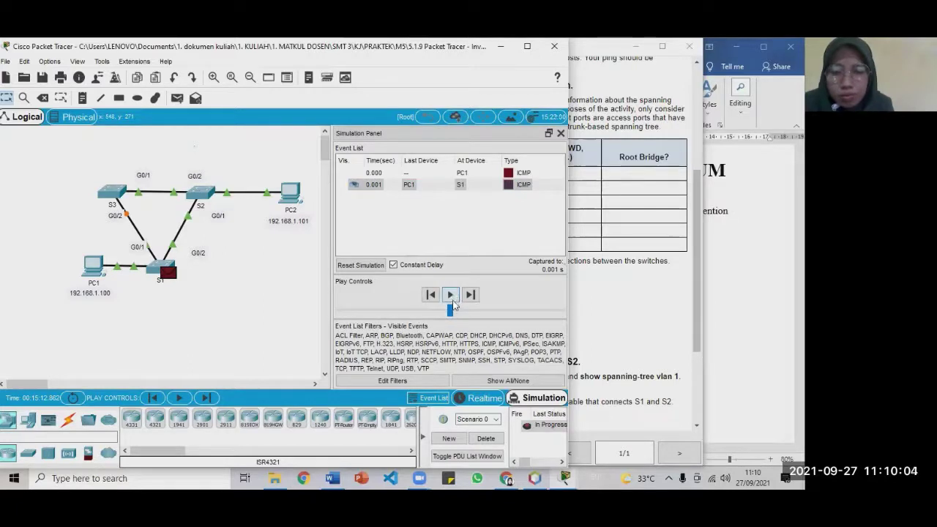
left_click(451, 295)
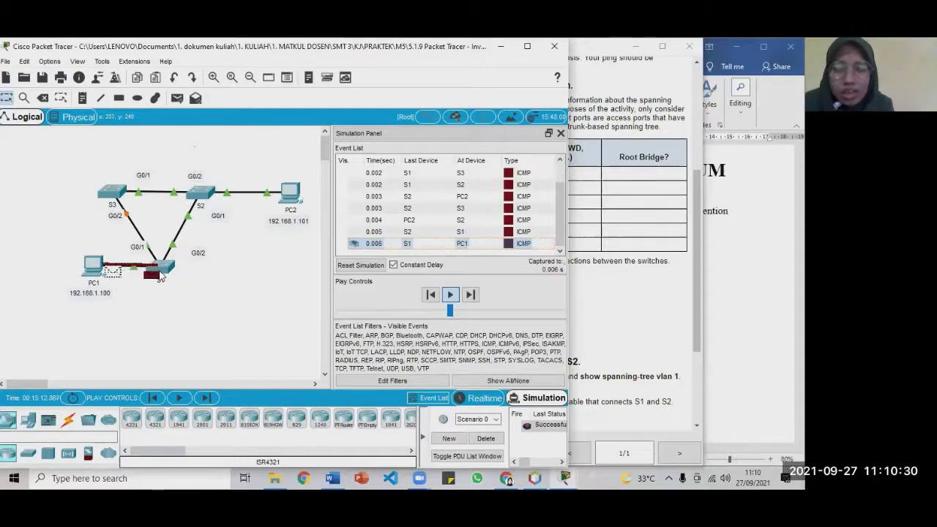
mouse_move(160, 275)
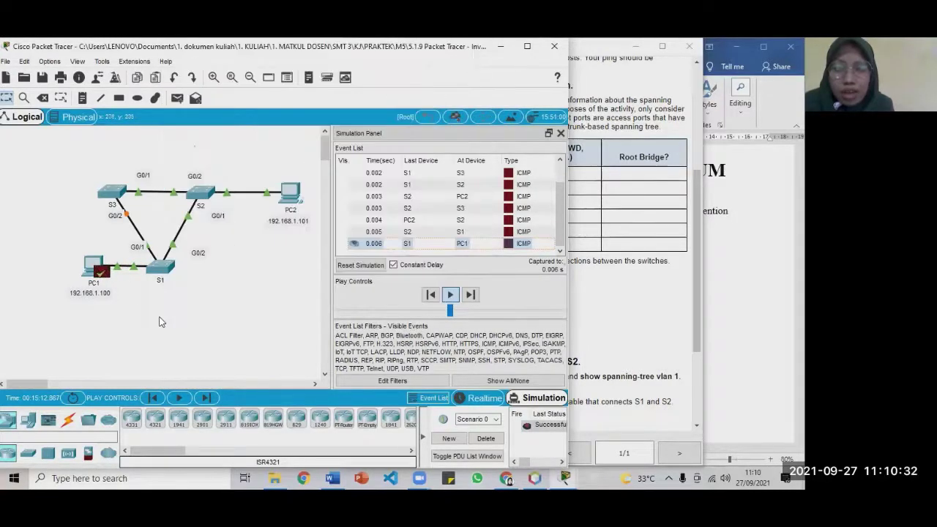
mouse_move(278, 195)
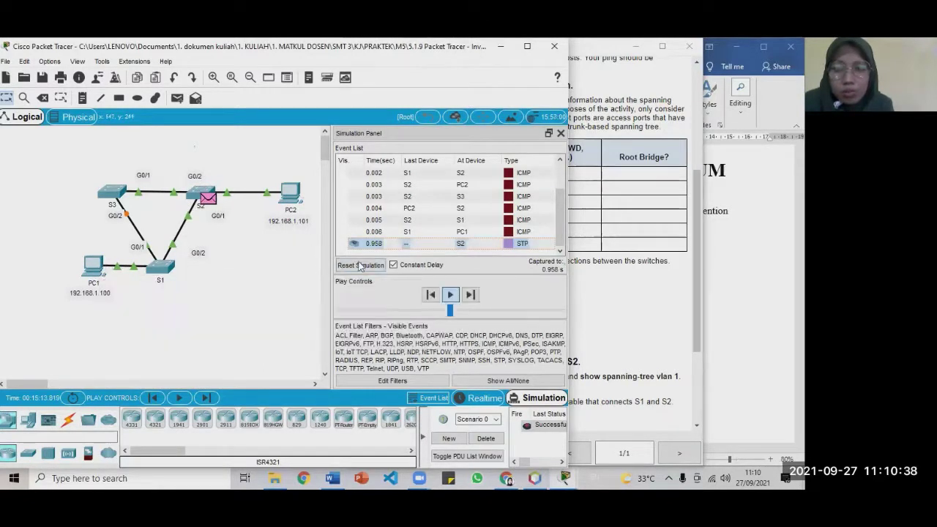
- Play the STP frame exchange between the switches, hiding the Simulation Panel to view the topology and showing it again
left_click(450, 295)
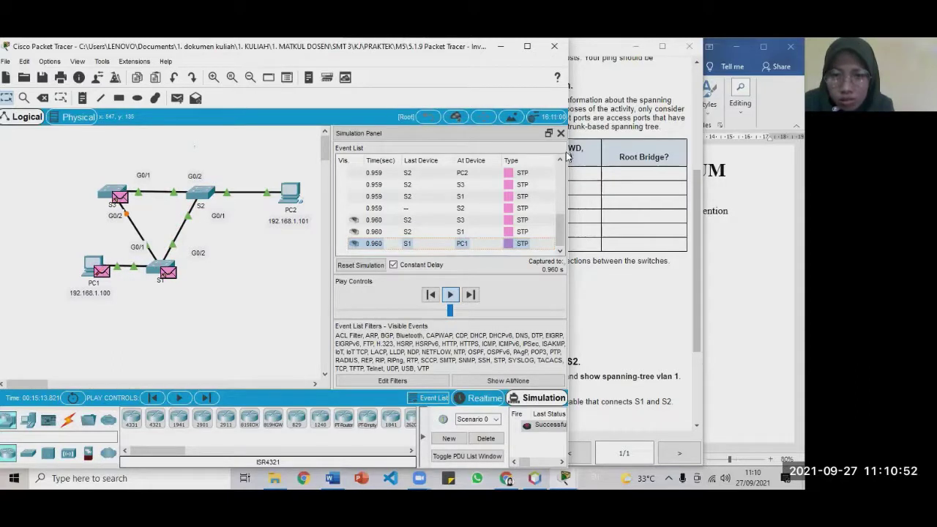
left_click(561, 133)
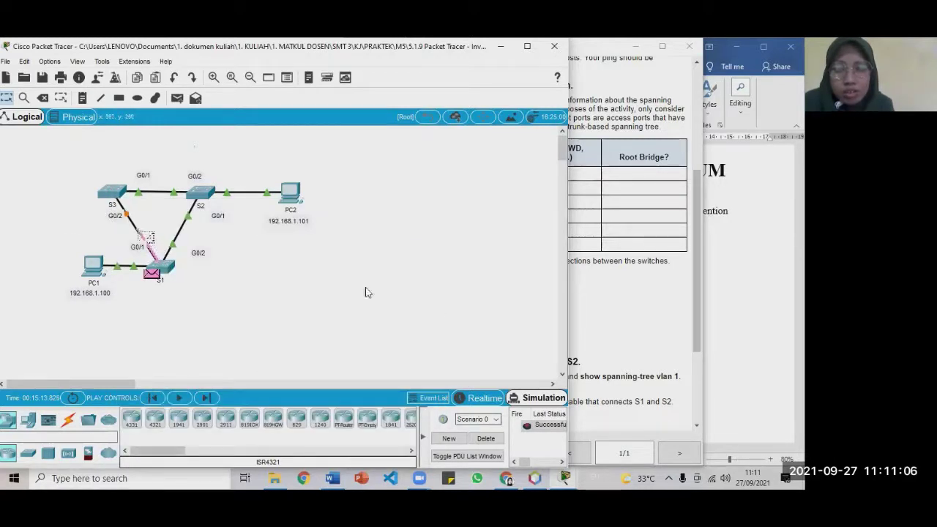
left_click(547, 401)
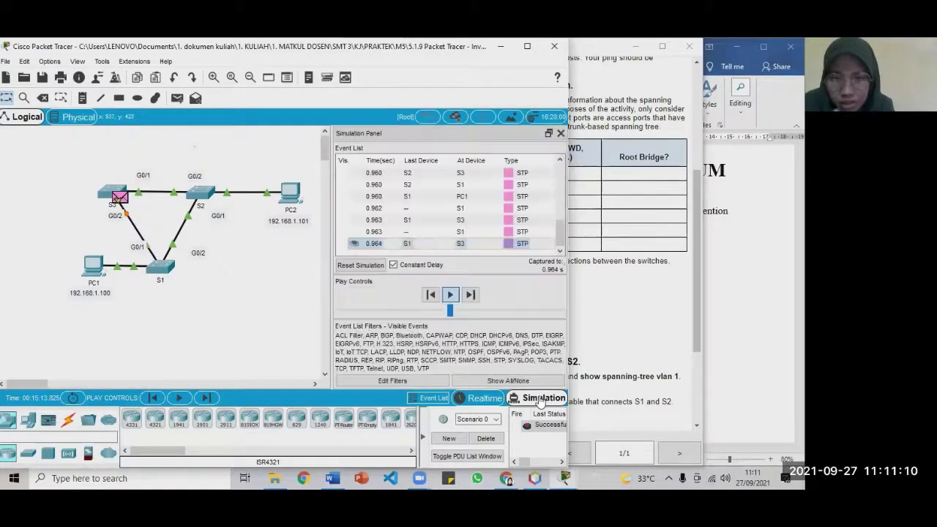
- Rewind the simulation to PC1's first ICMP event and try its playback at the slowest speed
left_click(431, 294)
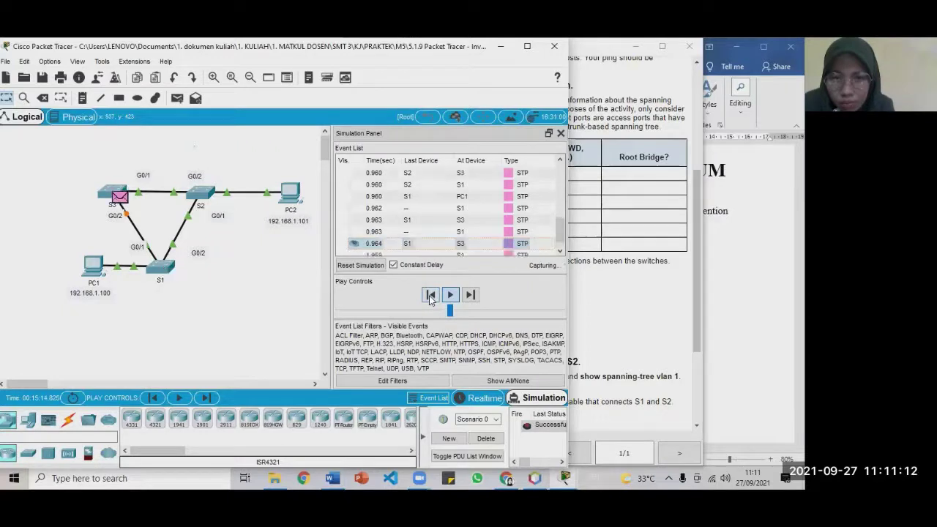
left_click(431, 295)
left_click(431, 295)
left_click(432, 295)
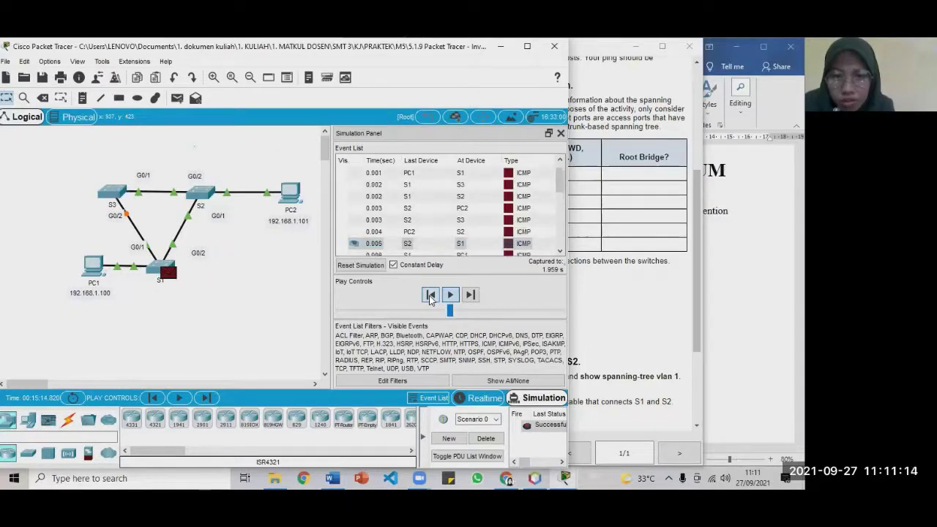
left_click(431, 295)
left_click(431, 295)
left_click(431, 295)
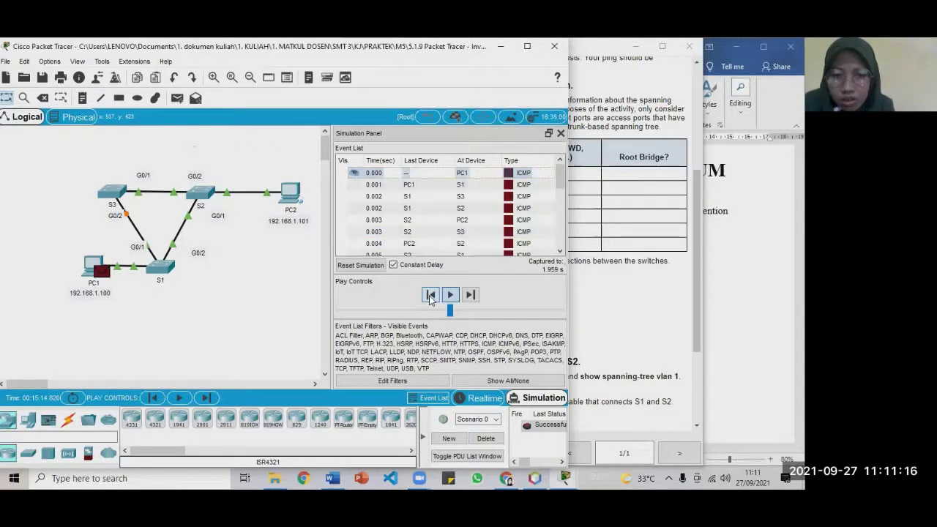
left_click(450, 295)
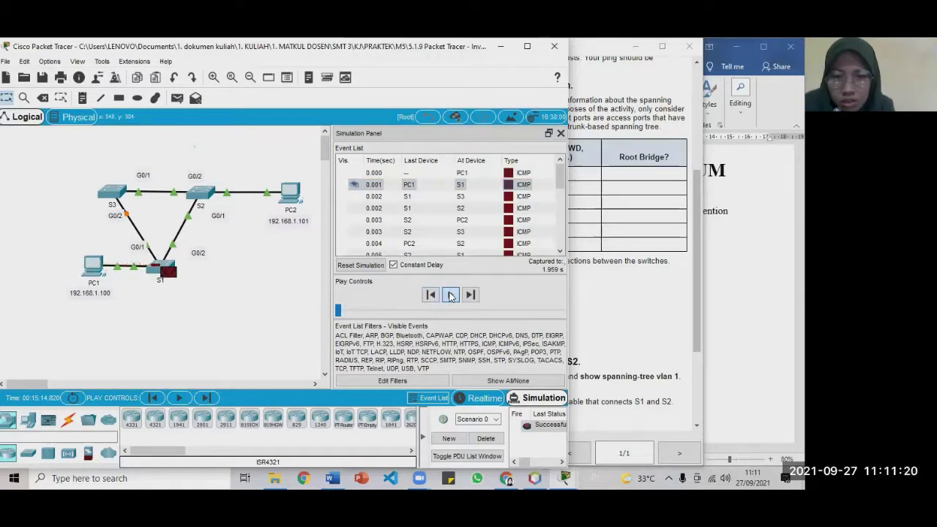
left_click(450, 294)
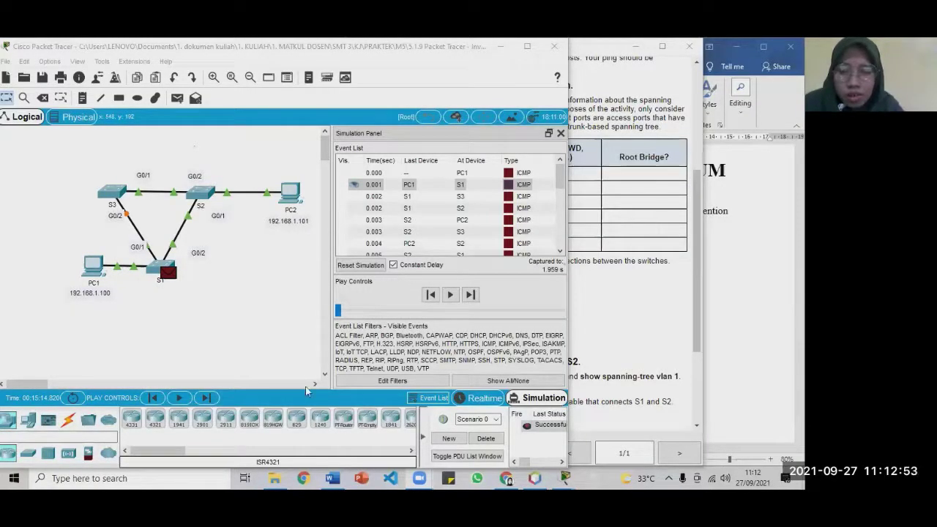
left_click(431, 295)
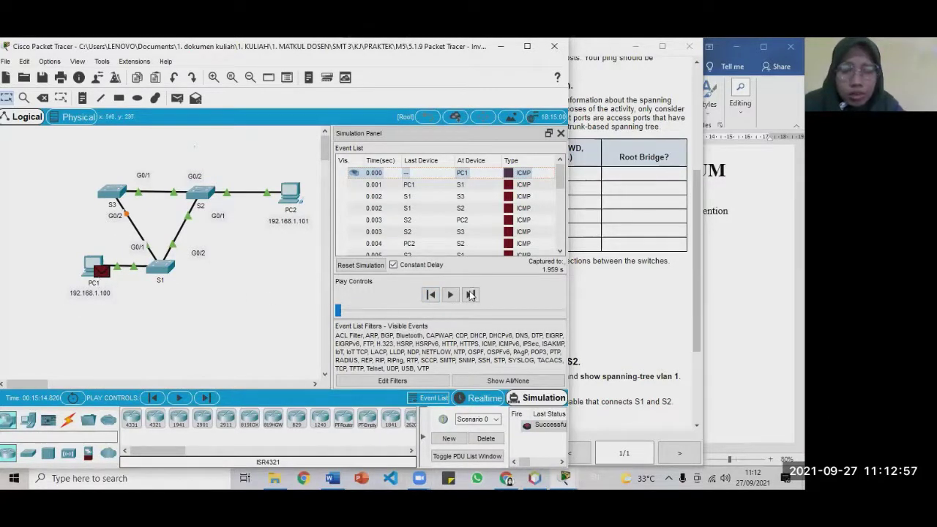
- Step the ICMP packet event by event from PC1 to PC2 and back, and return to Realtime mode
left_click(471, 294)
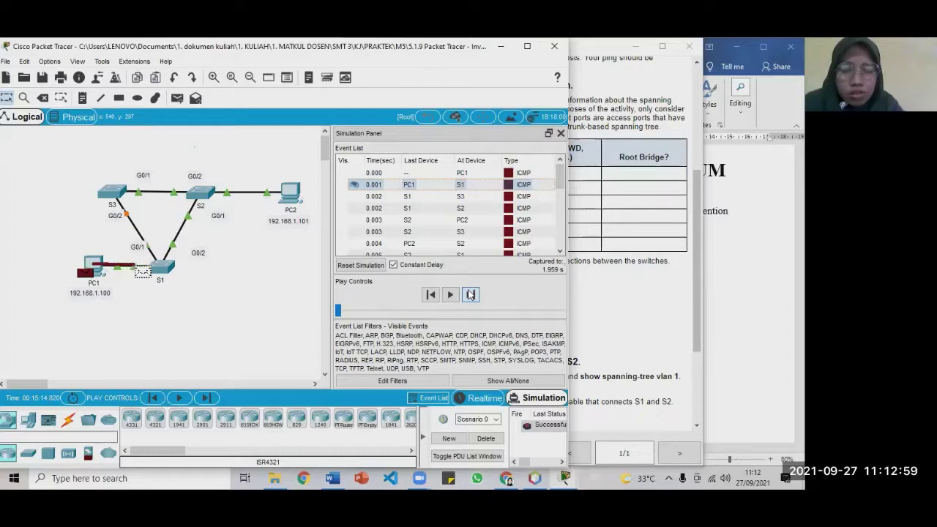
left_click(472, 295)
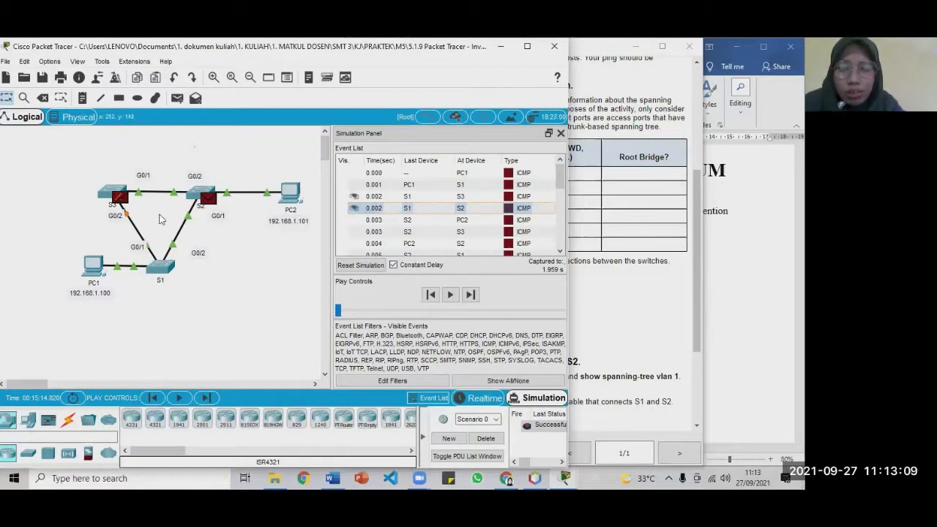
left_click(470, 295)
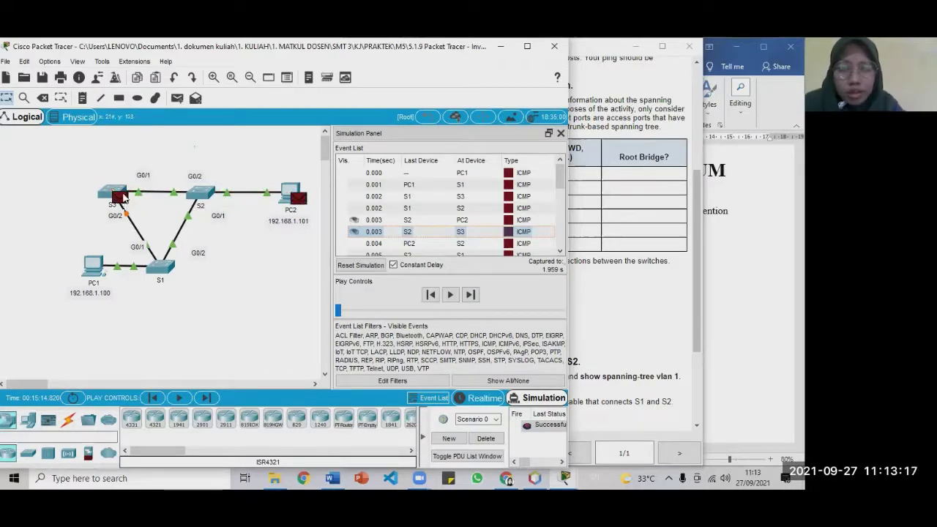
left_click(471, 294)
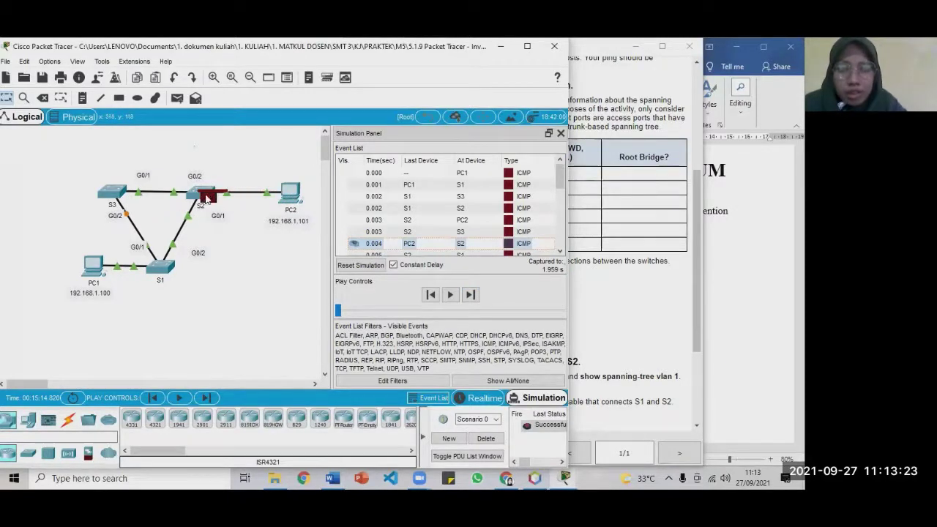
left_click(470, 294)
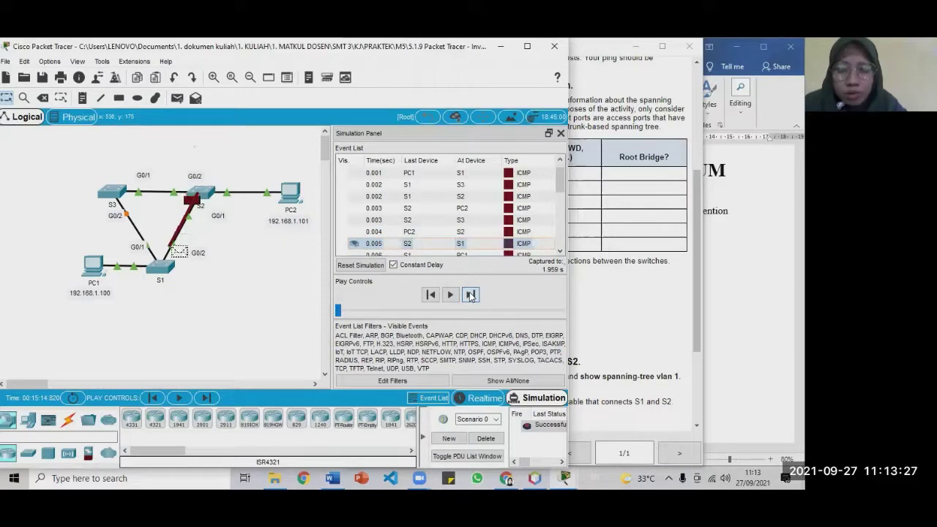
left_click(471, 294)
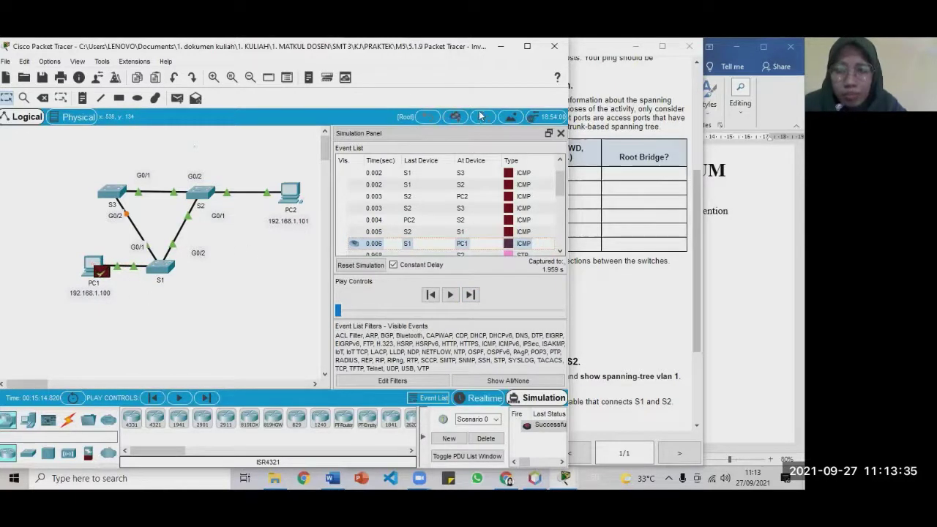
key("shift+r")
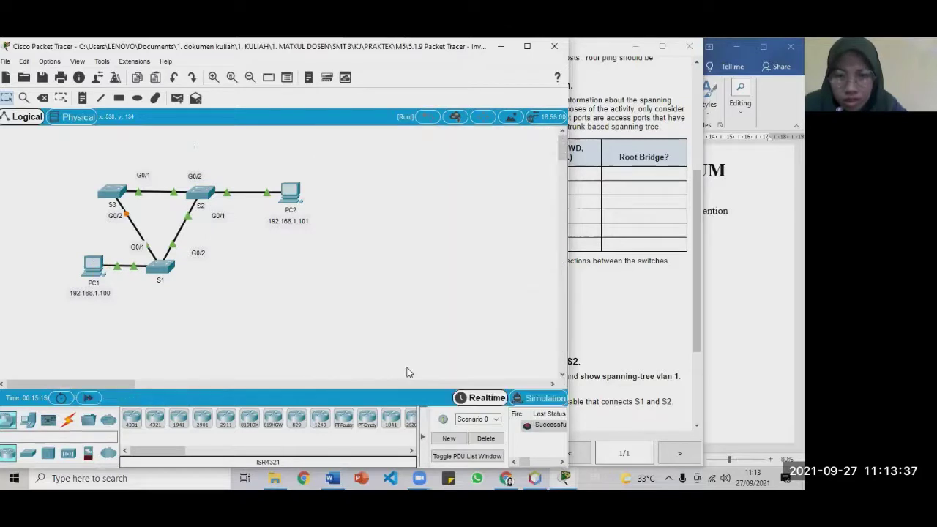
- Move the PT Activity window clear of the topology and highlight the question on why frames do not travel through S3
left_click(583, 321)
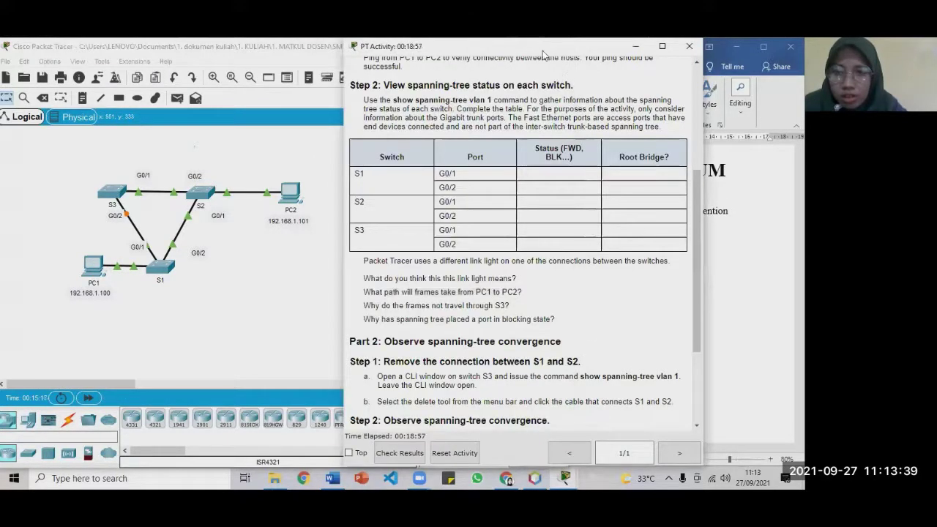
left_click_drag(550, 55, 628, 55)
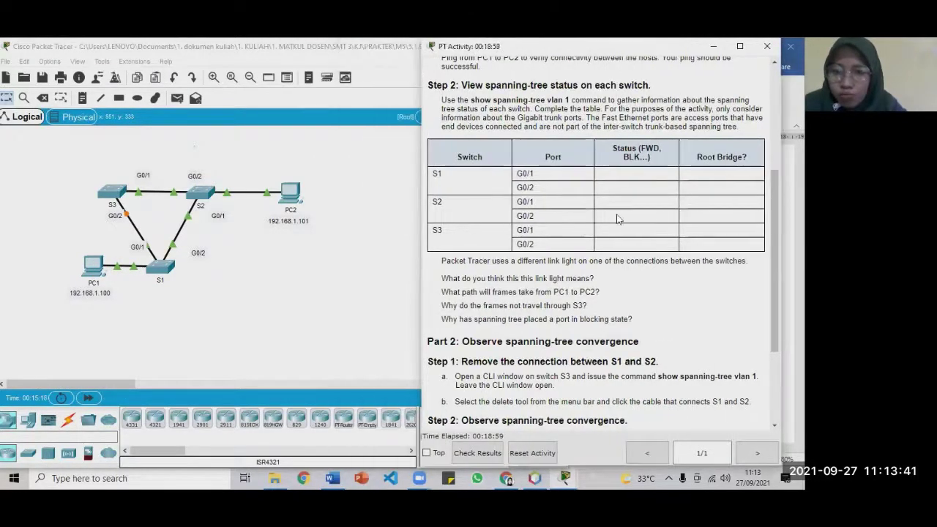
scroll(553, 277, "down", 1)
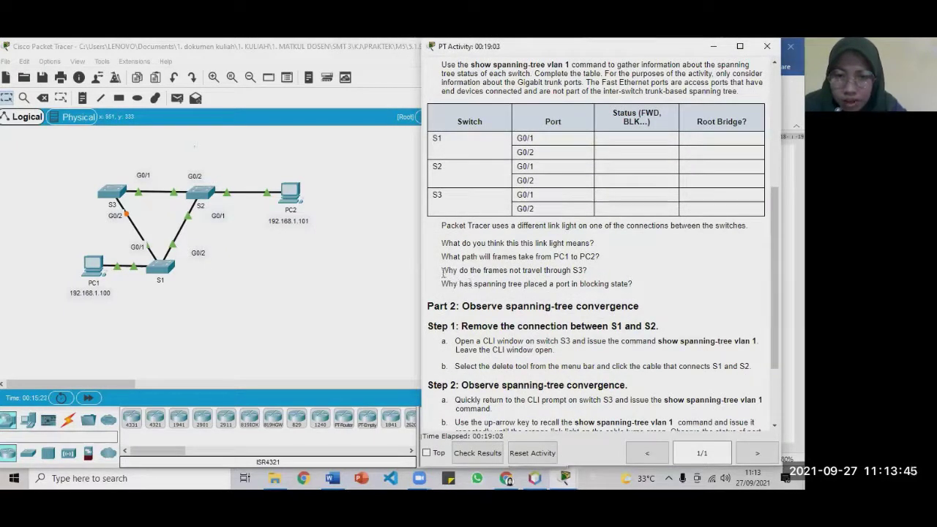
left_click_drag(442, 270, 589, 270)
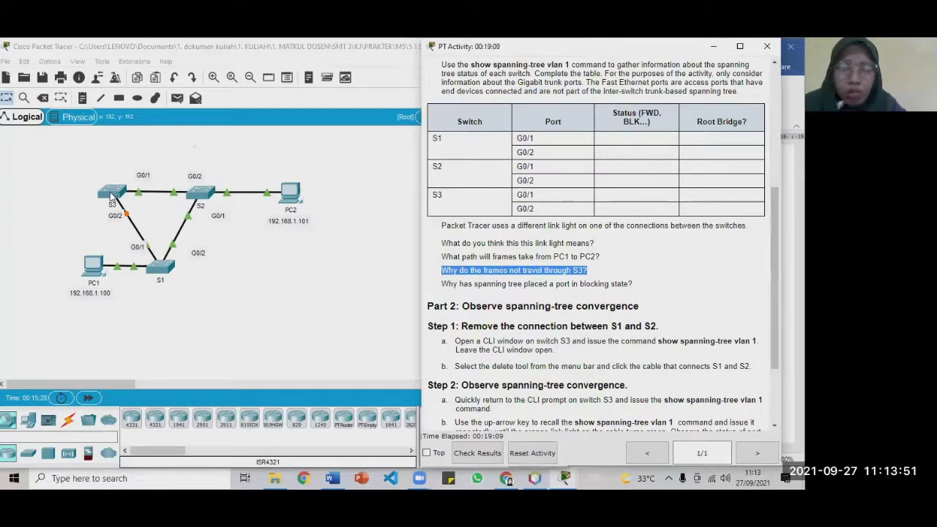
key("Caps_Lock")
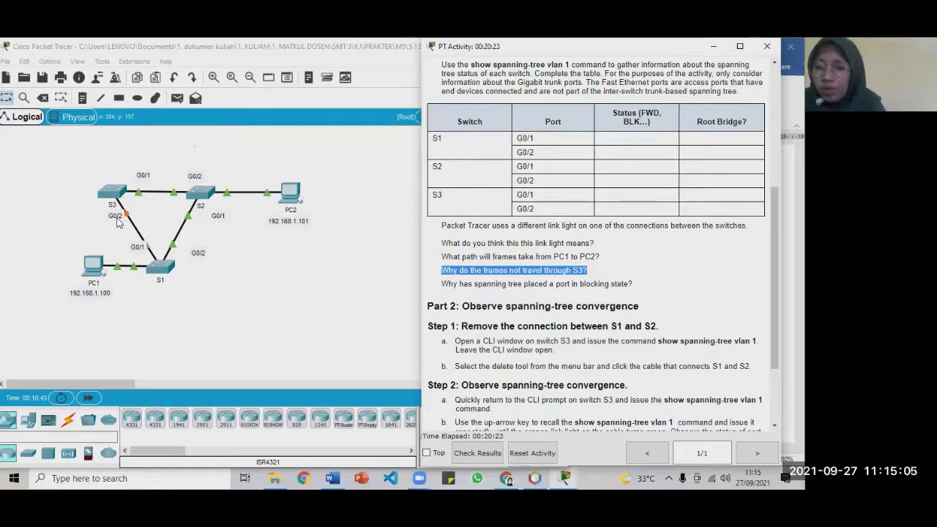
- Highlight the question on why spanning tree has placed a port in blocking state, and clear the highlight
left_click(464, 284)
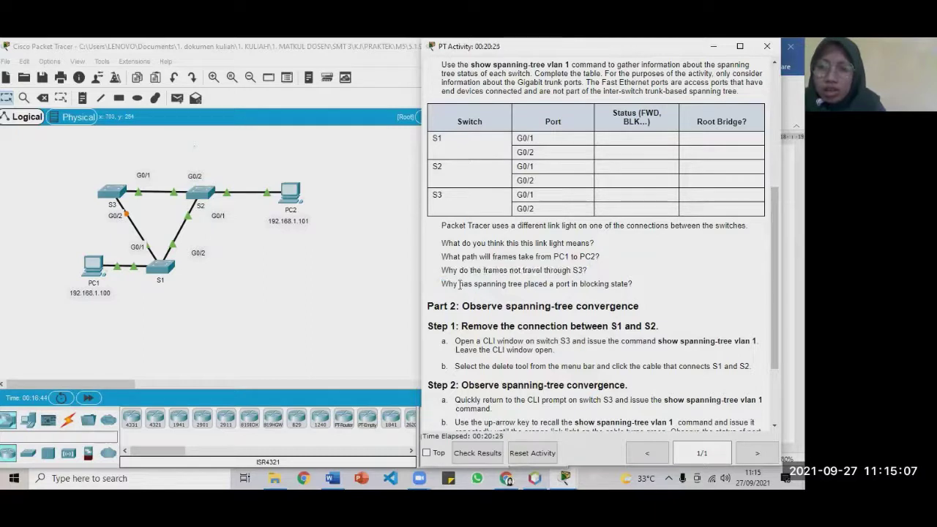
left_click_drag(438, 284, 567, 270)
left_click(609, 274)
triple_click(618, 283)
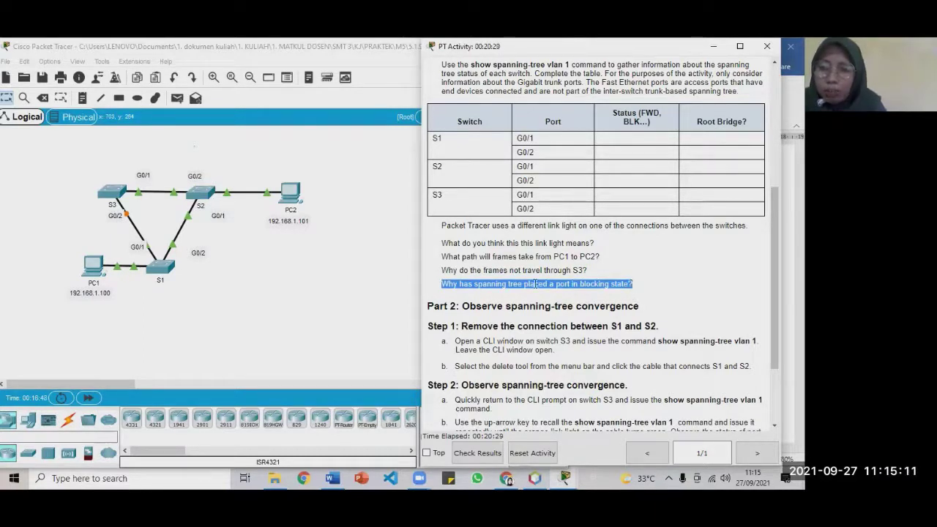
left_click(476, 284)
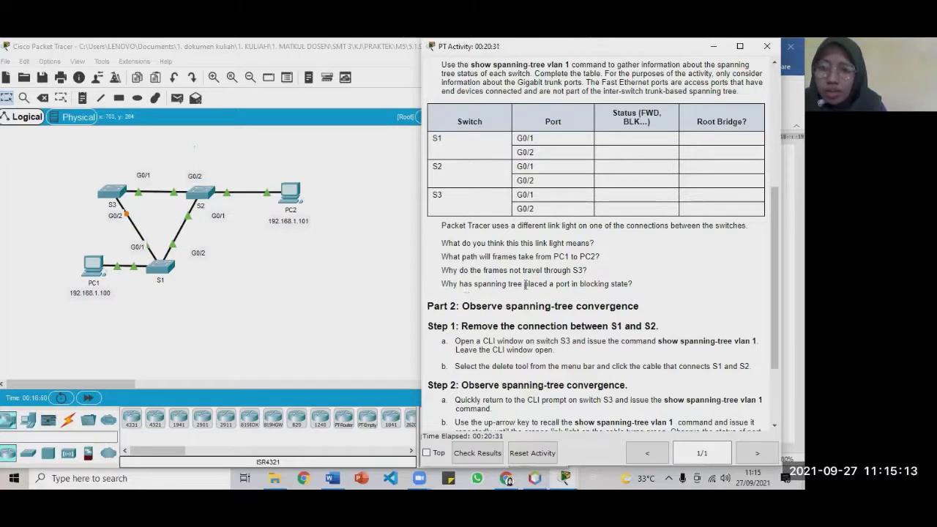
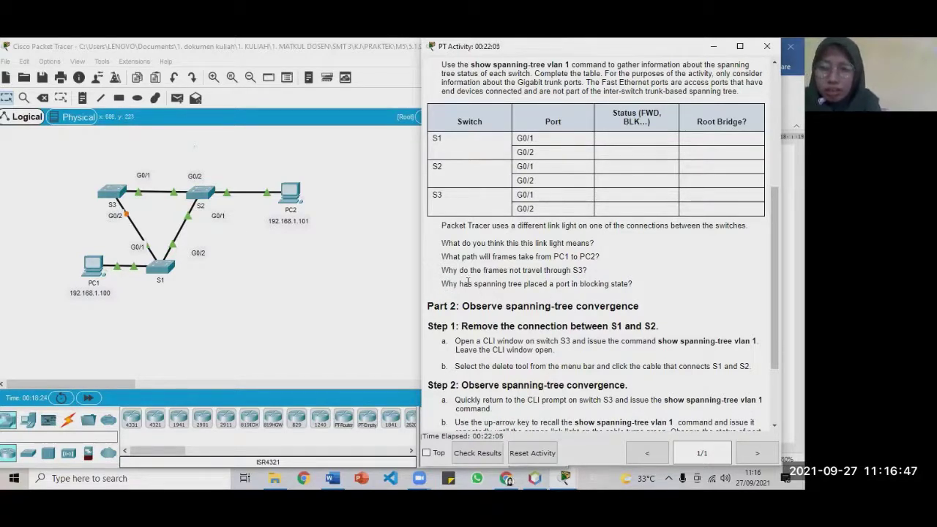
left_click_drag(442, 283, 640, 286)
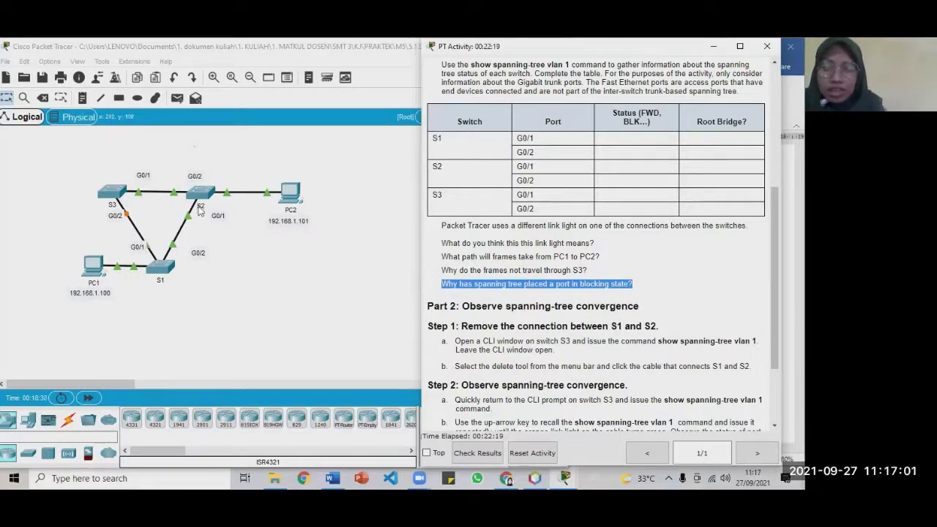
left_click(559, 325)
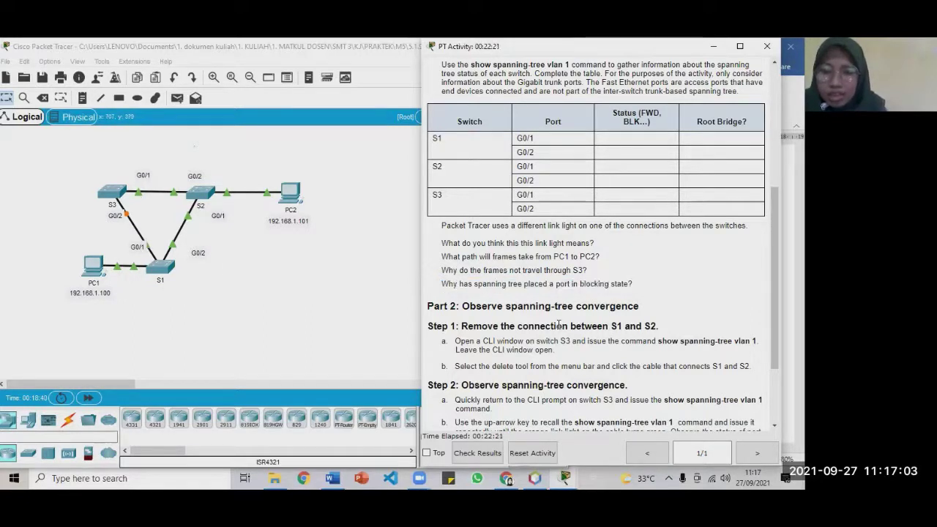
- Examine the Part 2 Step 1 instructions on removing the connection between S1 and S2, highlighting the heading and item a
scroll(559, 324, "down", 2)
left_click_drag(461, 257, 687, 271)
left_click(518, 258)
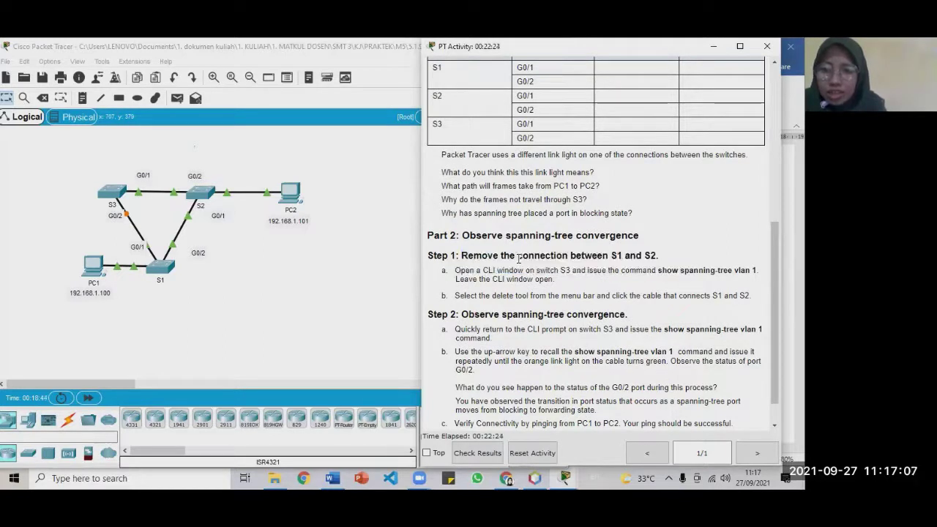
left_click_drag(461, 257, 502, 271)
left_click(465, 247)
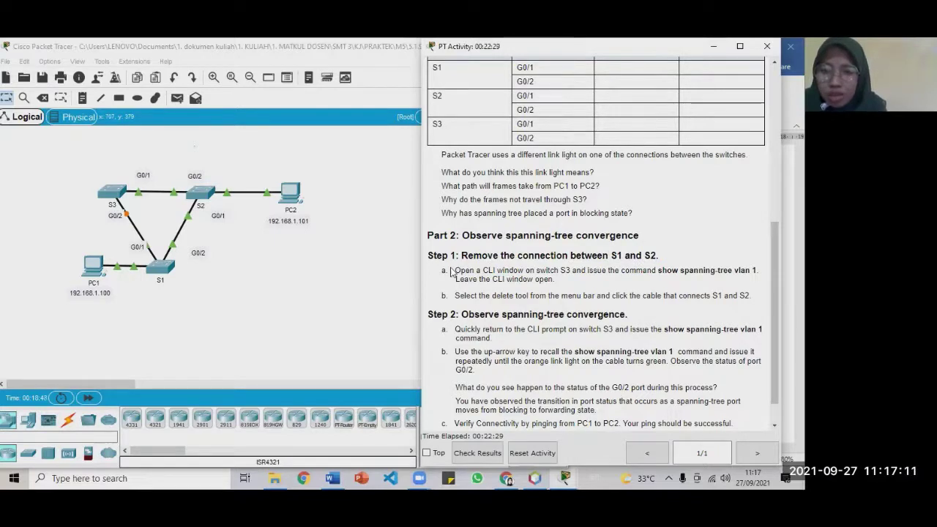
left_click_drag(451, 270, 525, 272)
left_click(525, 273)
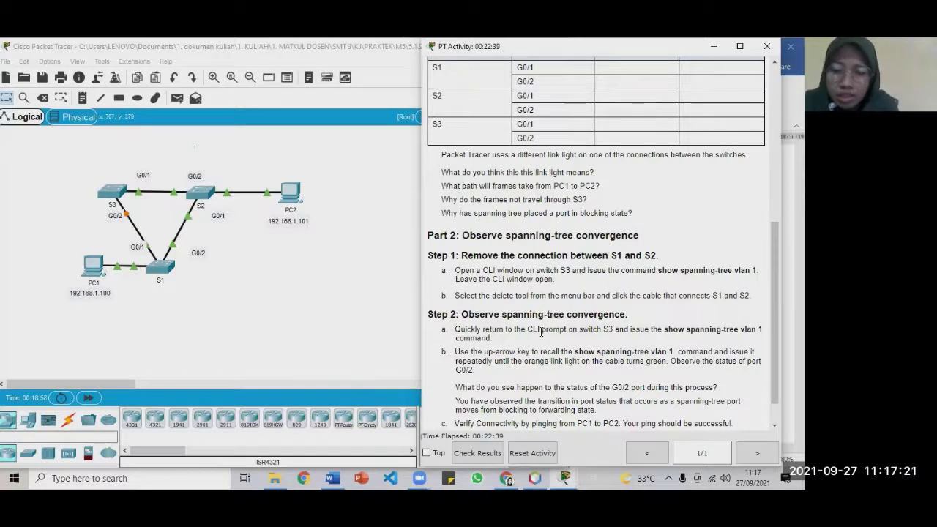
- Restore the S3 CLI window, reposition it over the workspace, and enter privileged EXEC mode with en
left_click(574, 476)
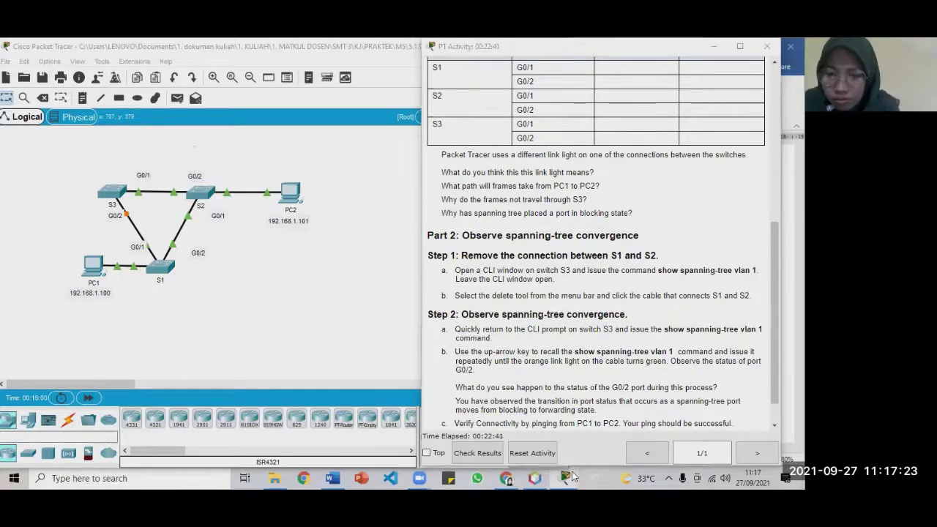
left_click(778, 438)
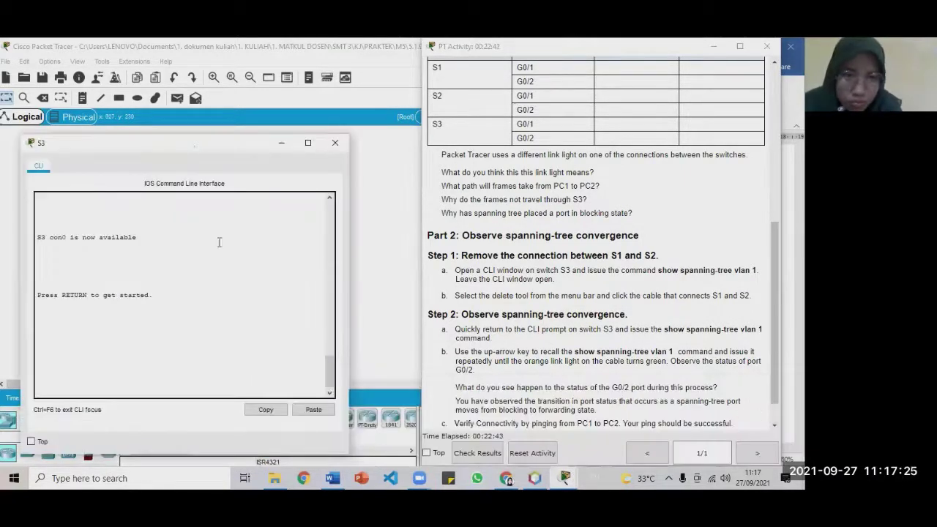
left_click_drag(214, 141, 311, 128)
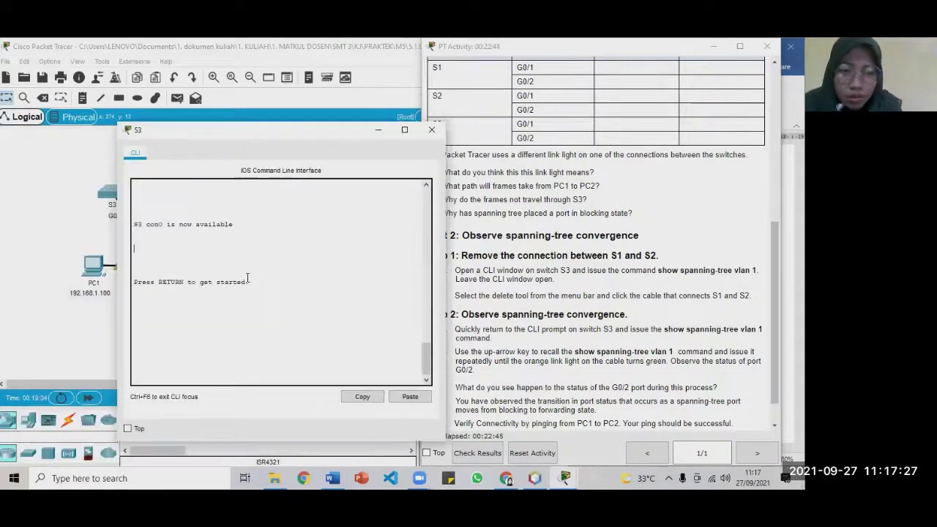
key("Return")
type("en")
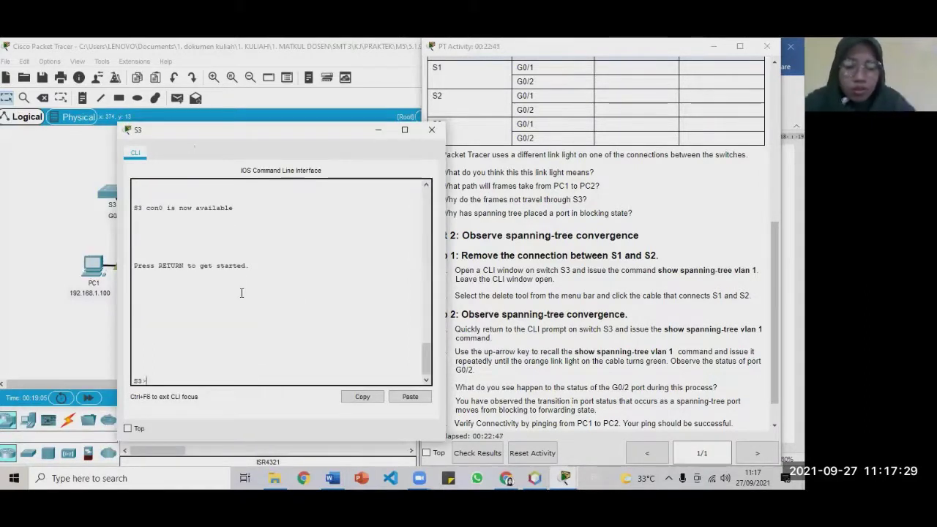
key("Return")
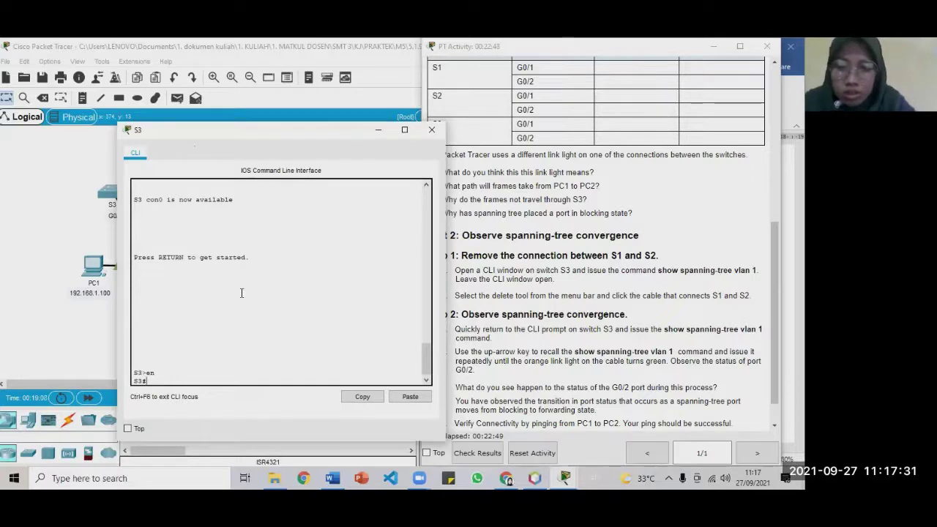
- Copy show spanning-tree vlan 1 from the Part 2 instructions, run it in S3's CLI, and highlight the Gi0/2 role and status
left_click(509, 216)
scroll(509, 216, "up", 5)
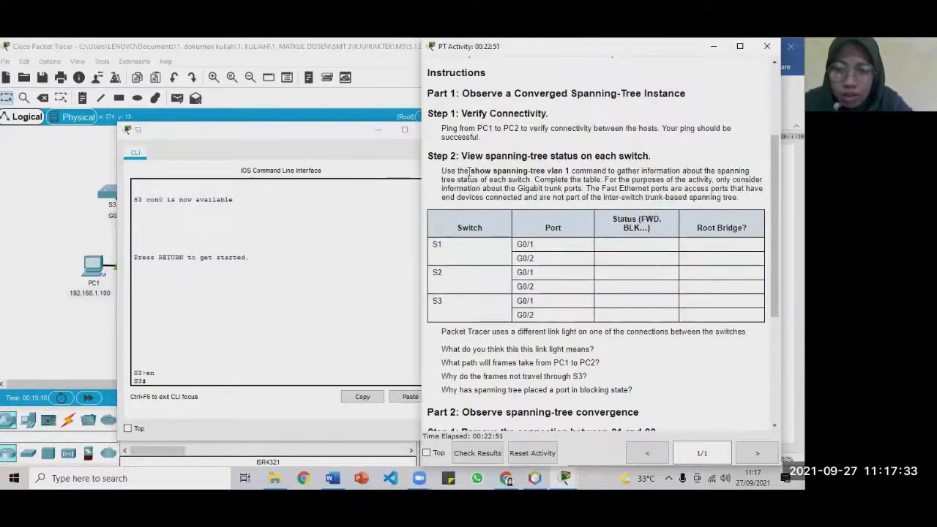
scroll(515, 249, "down", 4)
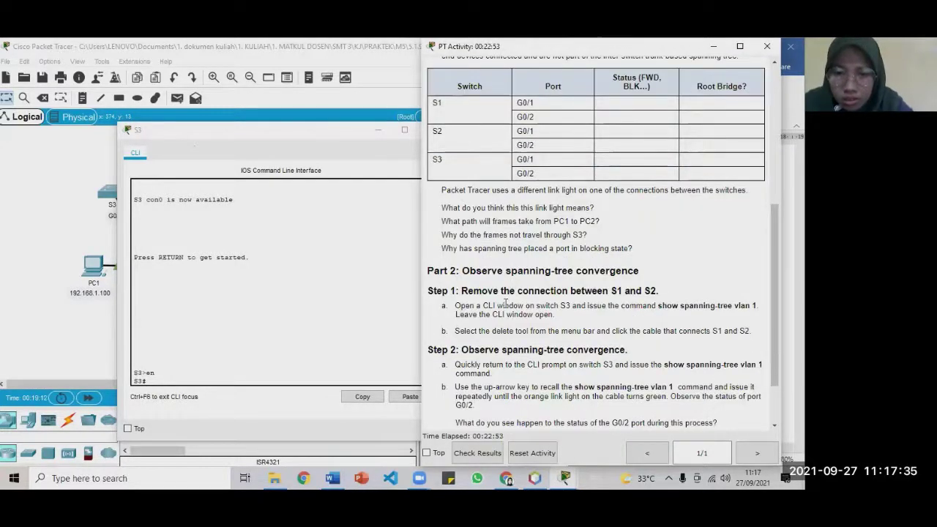
scroll(512, 303, "up", 1)
scroll(615, 311, "down", 2)
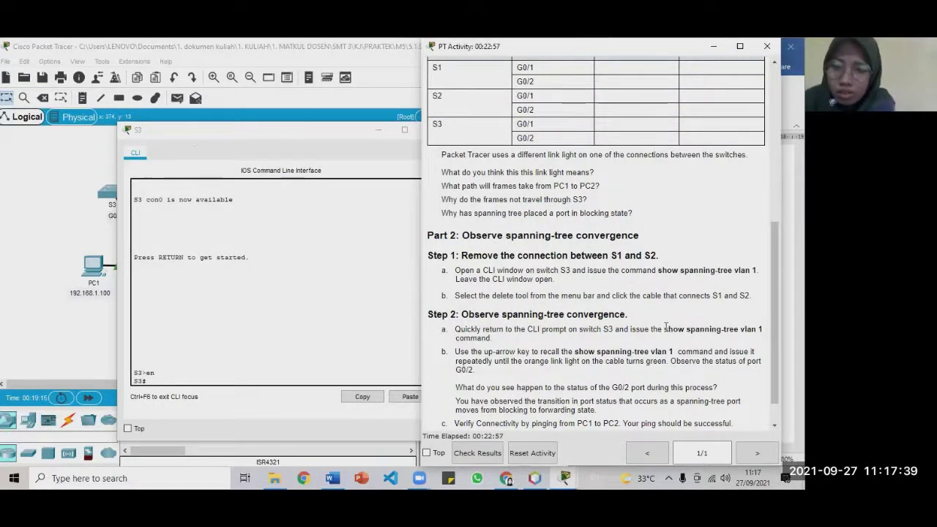
left_click_drag(665, 329, 760, 330)
key("ctrl+c")
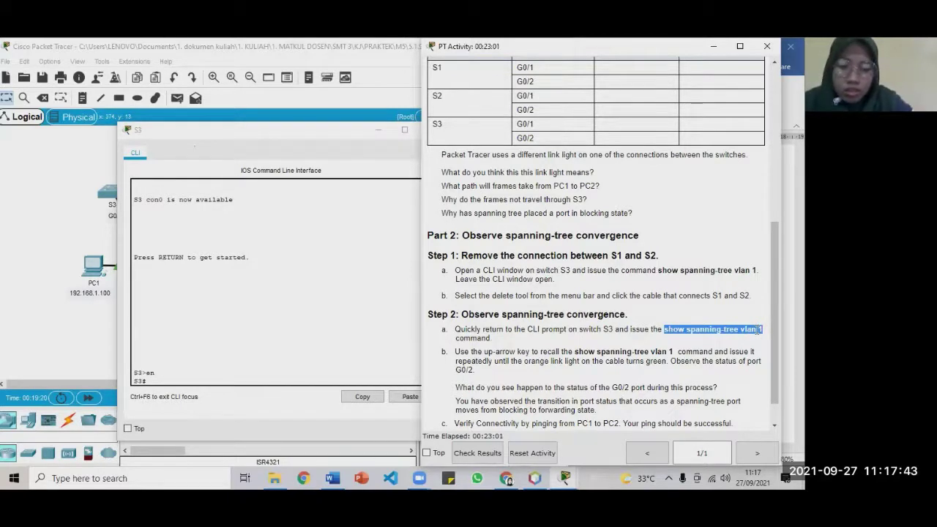
left_click(322, 339)
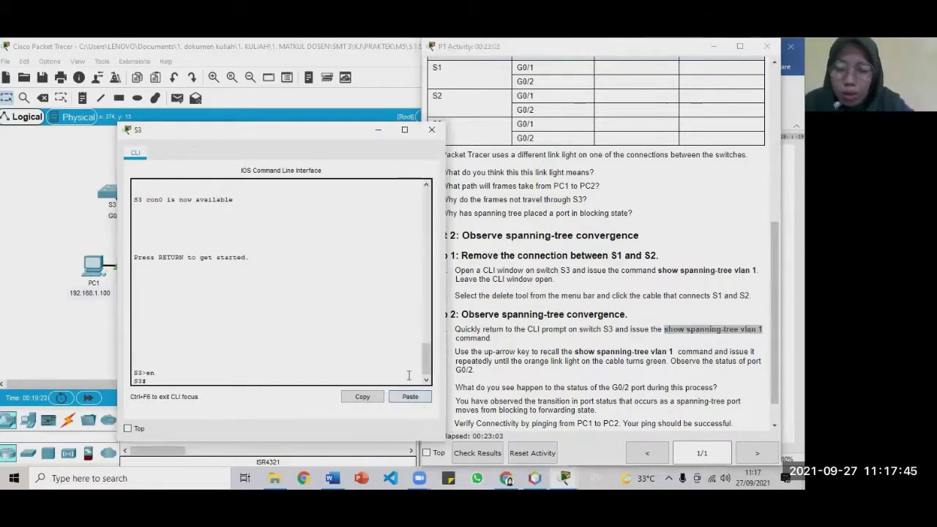
key("ctrl+v")
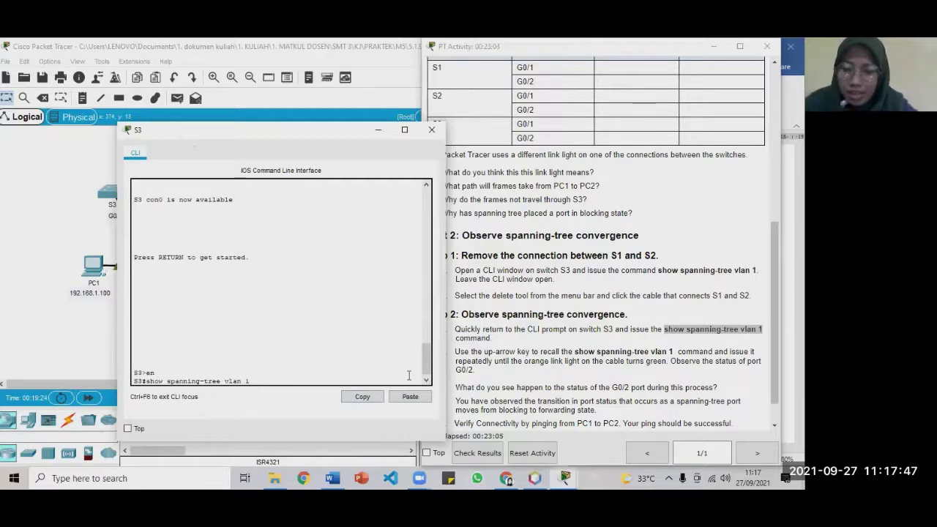
key("Return")
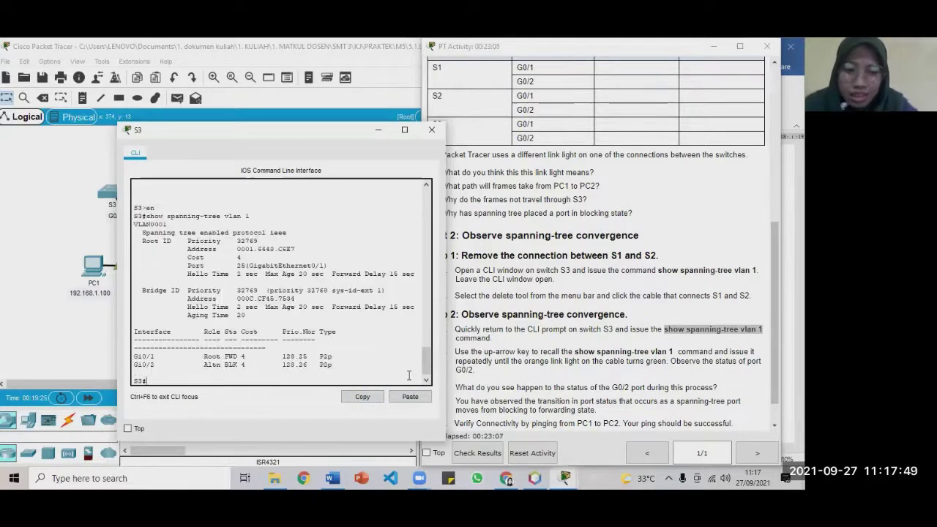
left_click_drag(199, 364, 257, 364)
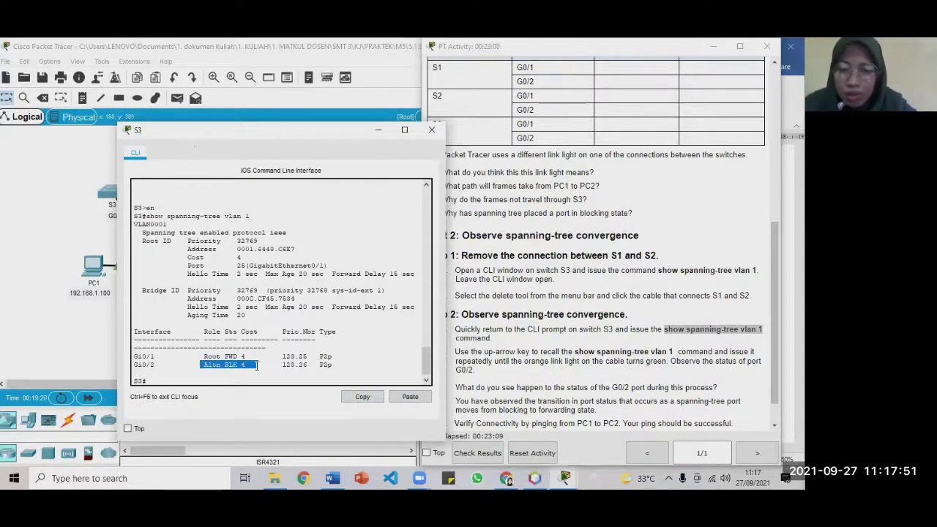
- Minimize the S3 window and delete the cable connecting S1 and S2 from the topology
left_click(545, 326)
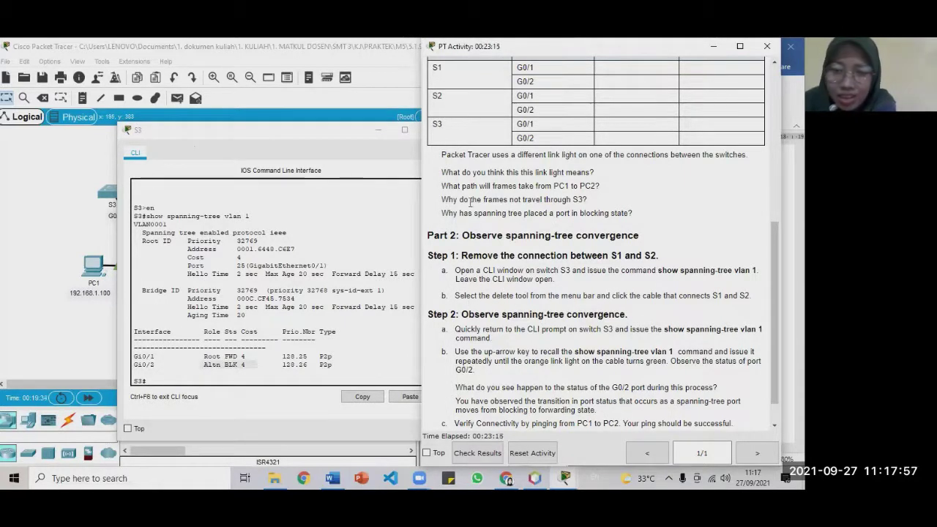
left_click(374, 130)
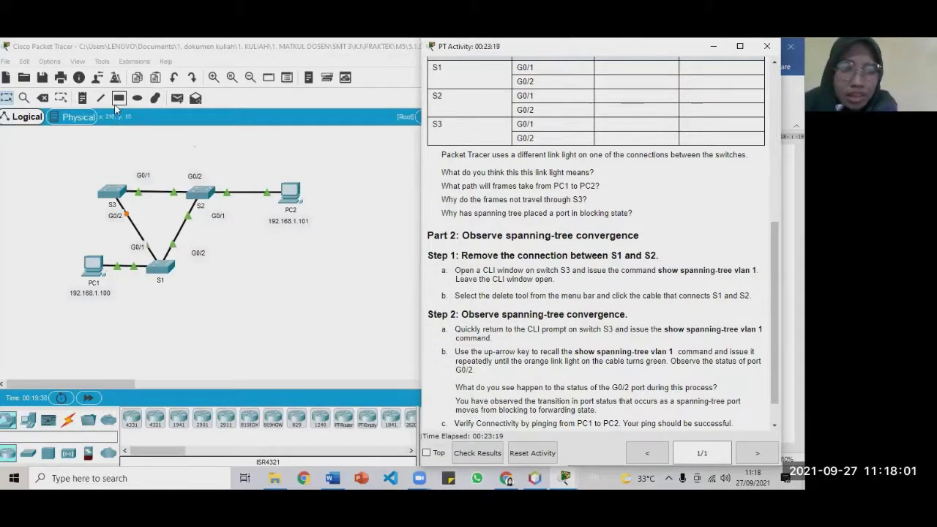
left_click(43, 97)
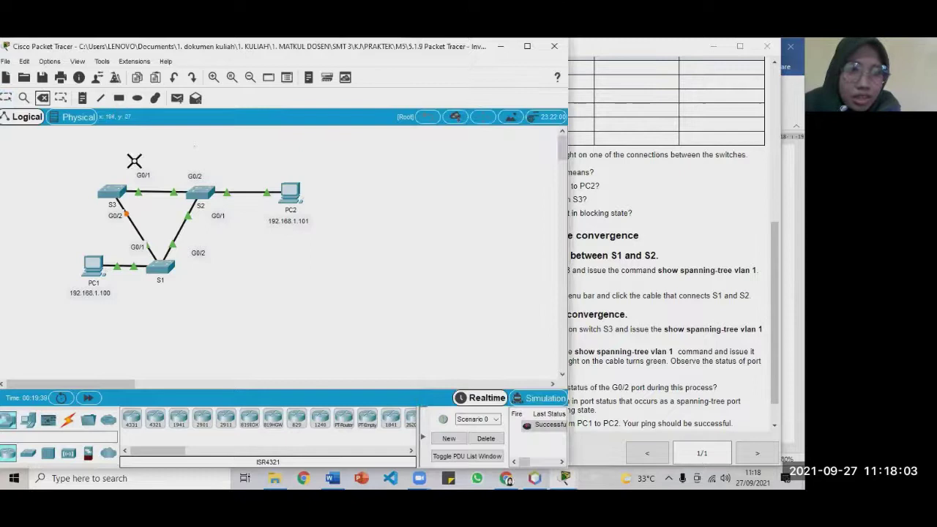
left_click(180, 227)
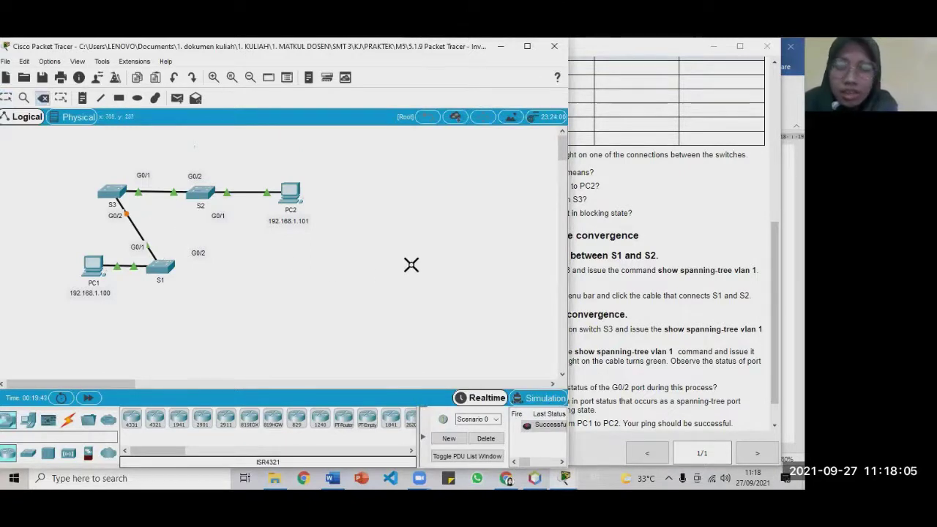
left_click(654, 218)
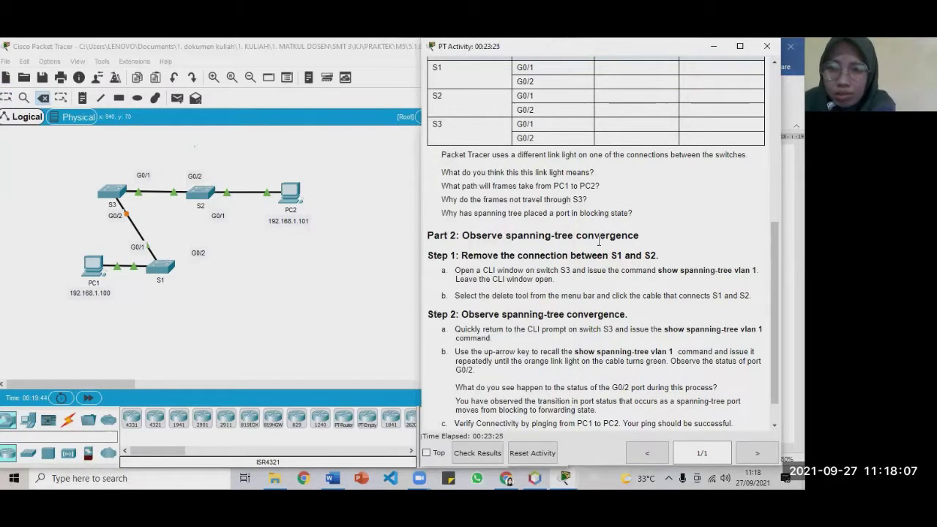
left_click(44, 101)
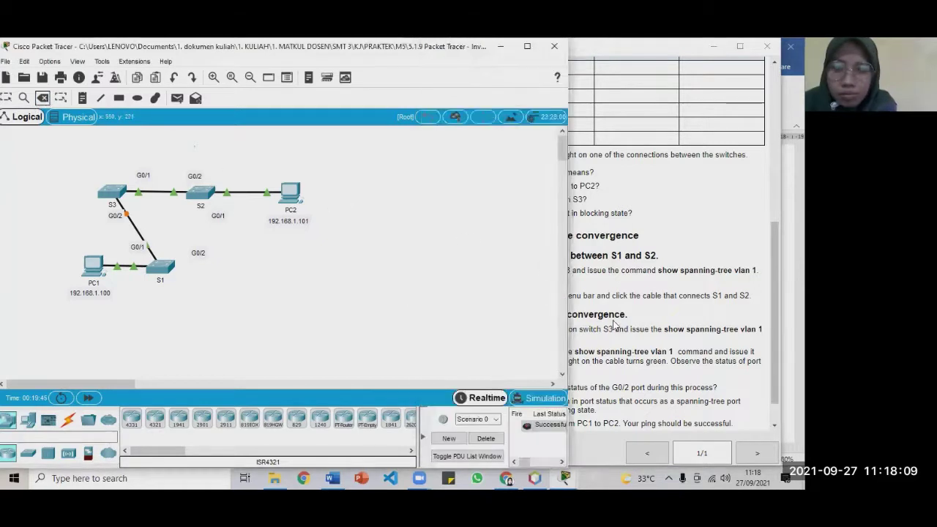
- Review the Part 2 Step 2 convergence instructions, highlighting the heading and the show spanning-tree vlan 1 command in item a
left_click(614, 325)
scroll(483, 340, "down", 1)
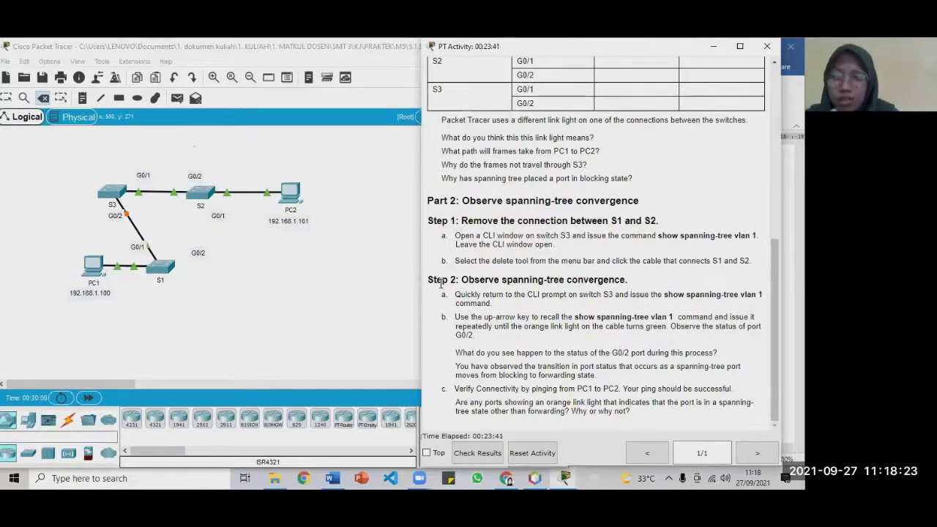
left_click_drag(473, 281, 637, 284)
left_click(488, 313)
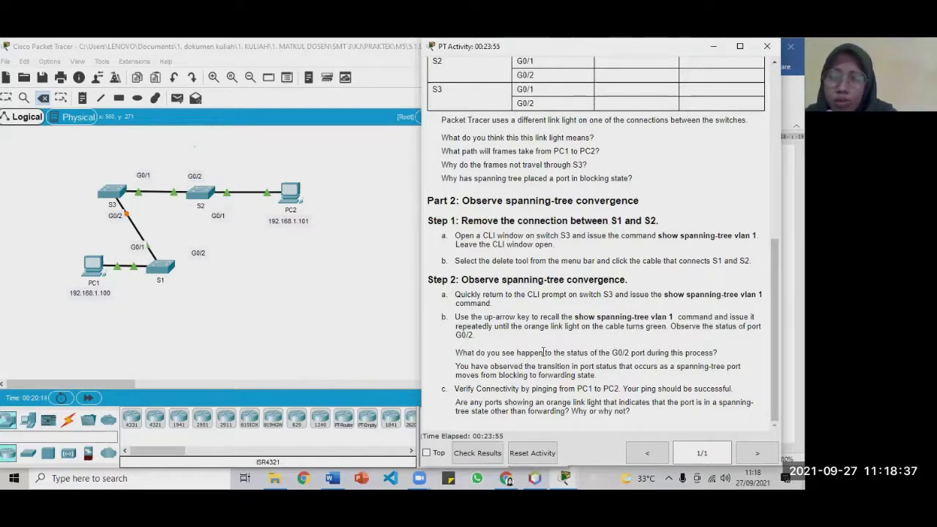
left_click_drag(664, 295, 726, 305)
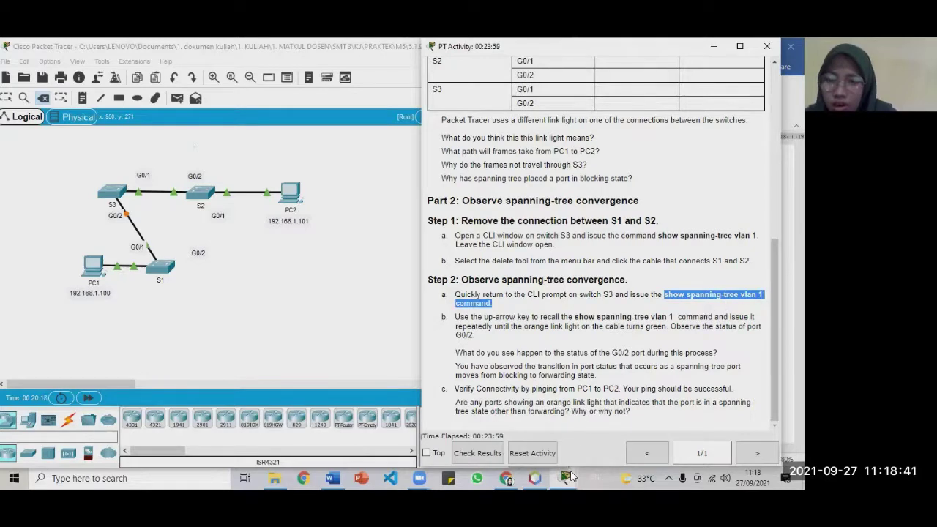
- Restore the S3 CLI window, move it clear of the topology, and rerun show spanning-tree vlan 1 twice from the command history
mouse_move(575, 468)
left_click(768, 408)
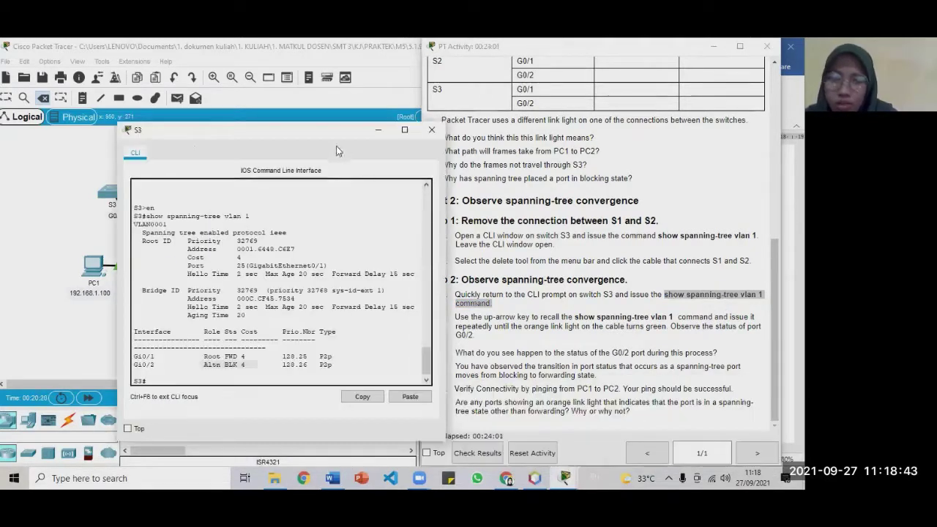
left_click_drag(336, 134, 552, 126)
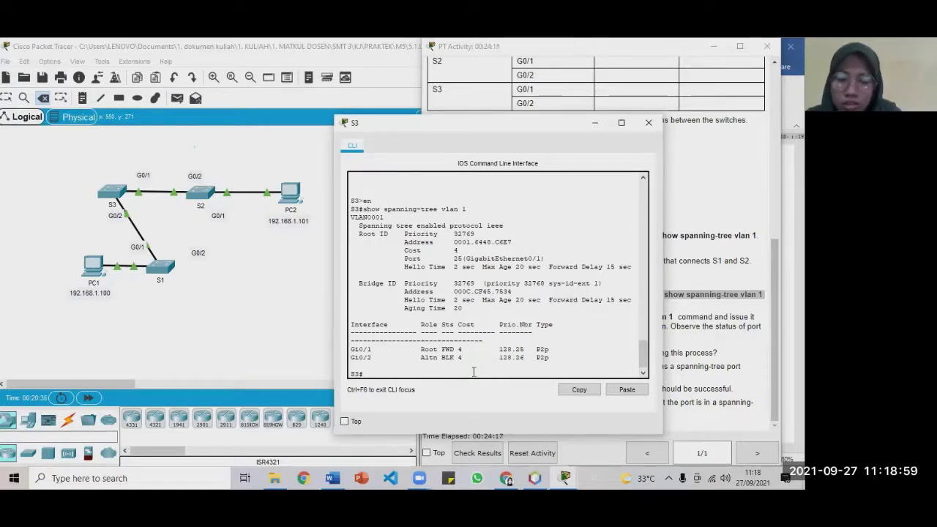
key("Up")
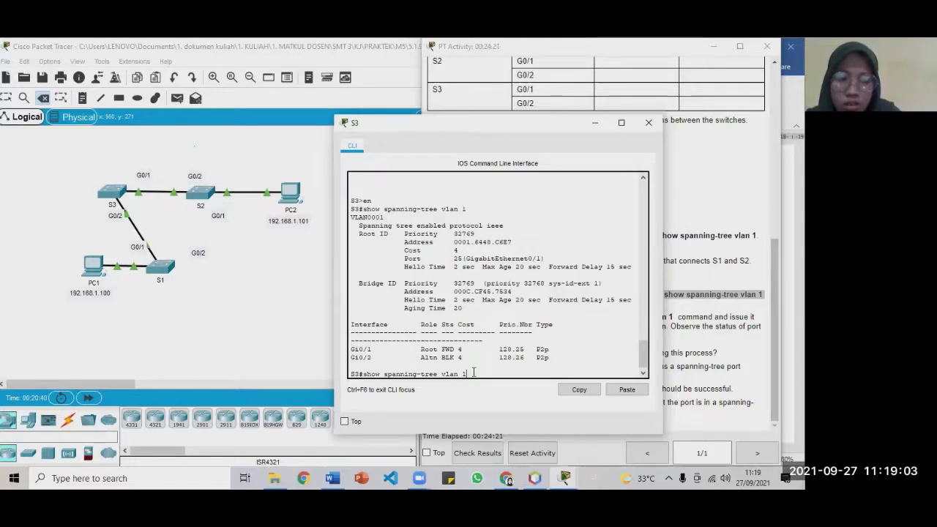
key("Return")
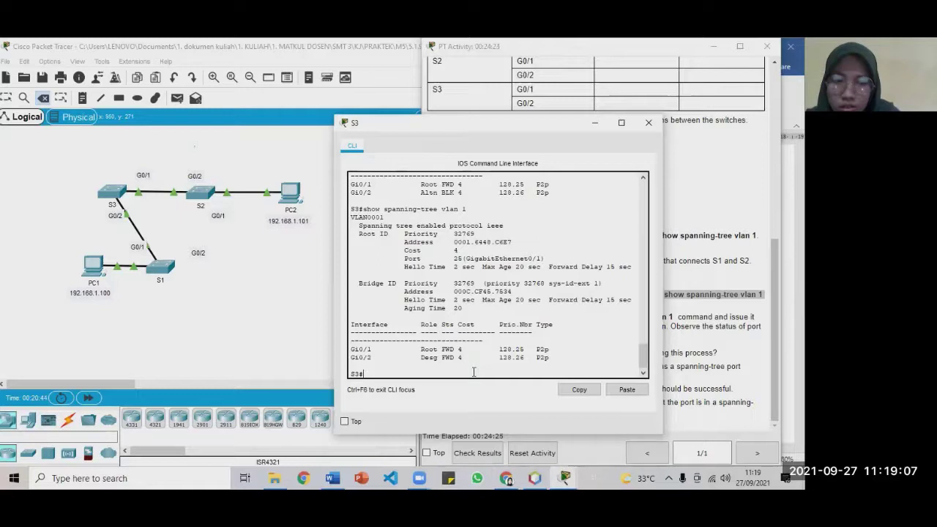
key("Up")
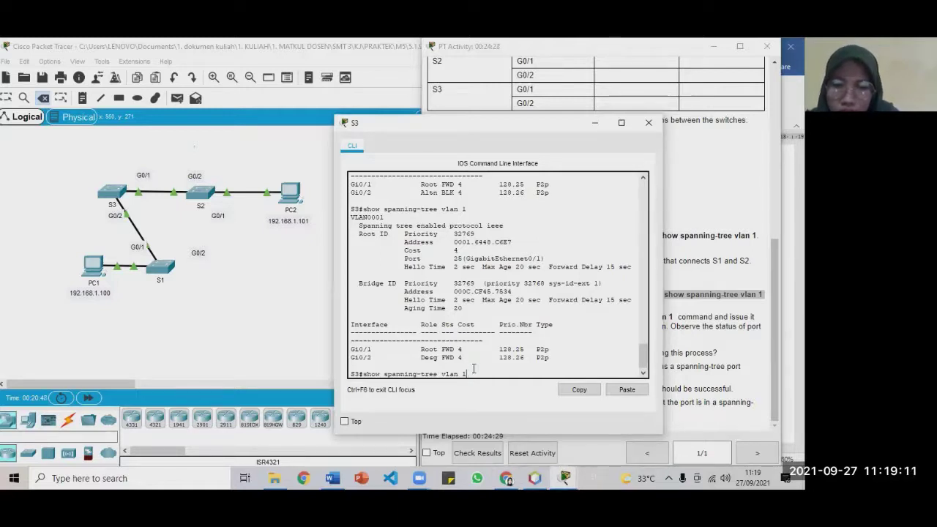
key("Return")
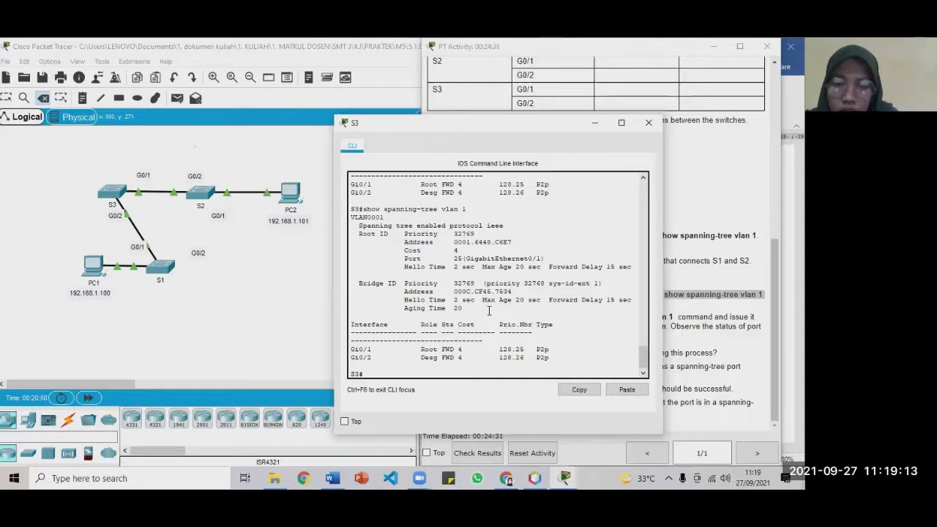
- Extend the S3 CLI window to full screen height and highlight Gi0/2's role and status in the first output after the cable removal
scroll(489, 311, "up", 4)
scroll(488, 311, "up", 3)
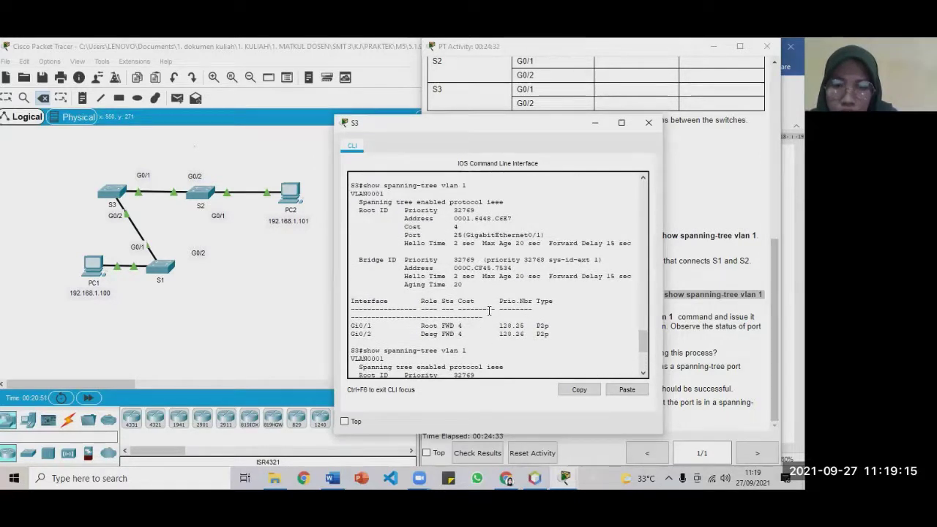
double_click(524, 436)
scroll(540, 204, "up", 6)
scroll(533, 208, "down", 4)
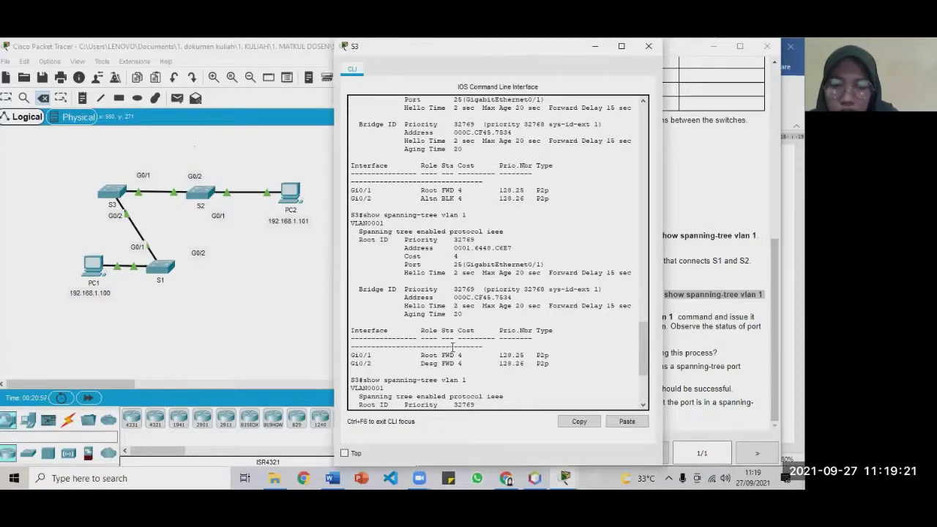
scroll(453, 347, "up", 1)
scroll(428, 366, "down", 1)
left_click_drag(422, 364, 473, 360)
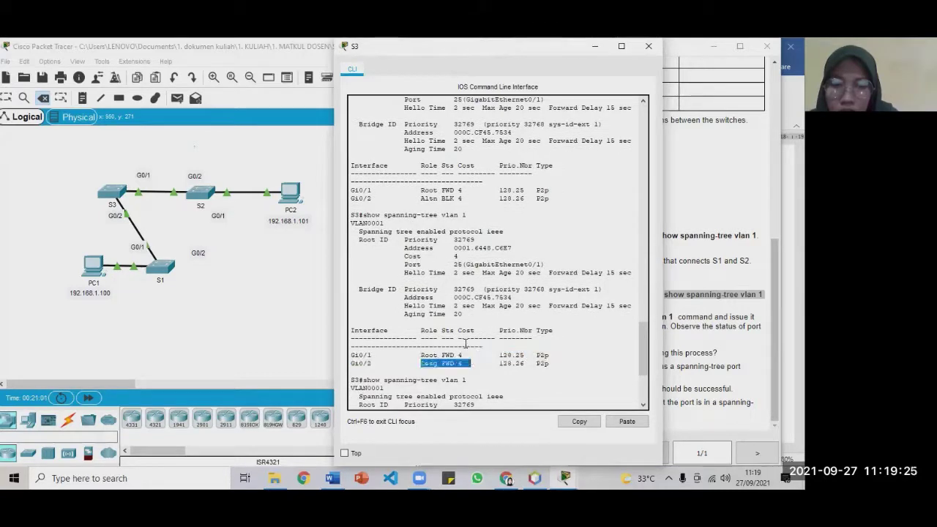
- Highlight Gi0/2's role and status in the latest spanning-tree output, check it against the earlier output, and clear the highlight
scroll(464, 341, "down", 4)
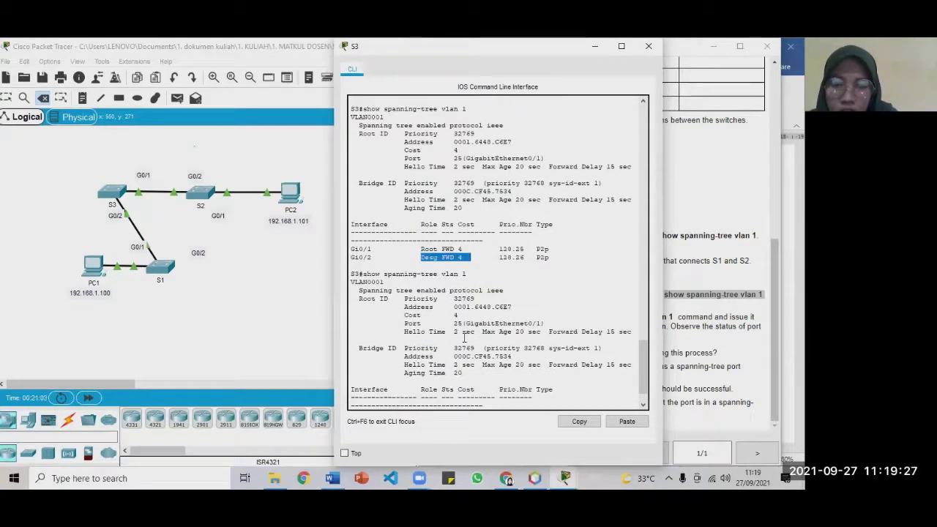
scroll(464, 338, "down", 2)
left_click_drag(420, 387, 471, 386)
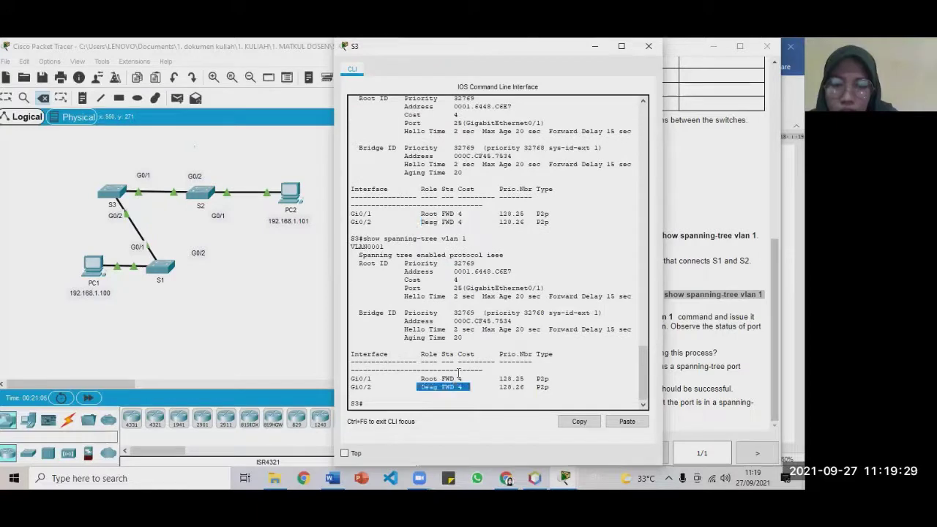
scroll(485, 291, "up", 4)
scroll(485, 290, "down", 4)
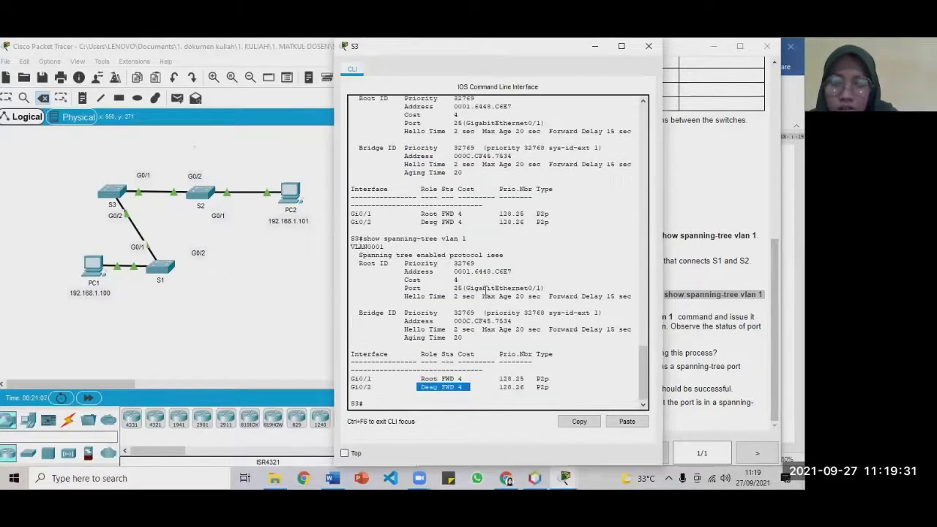
left_click(418, 375)
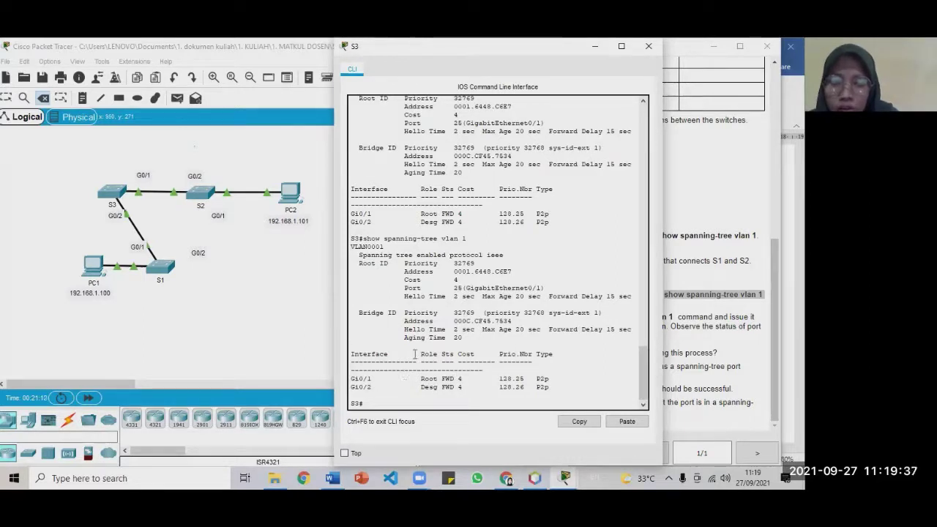
- Compare Gi0/2's role and status between the last two spanning-tree outputs, highlighting each entry in turn
left_click(444, 345)
scroll(443, 345, "up", 7)
scroll(445, 353, "down", 7)
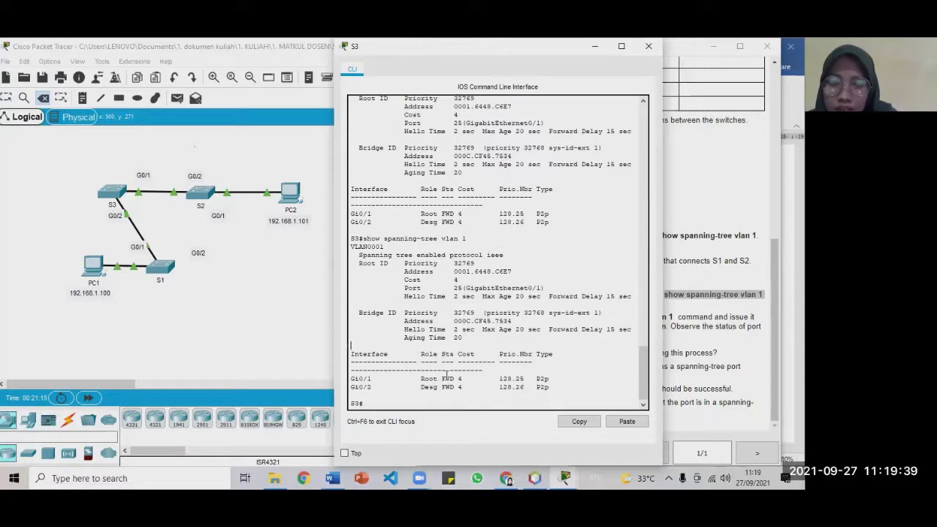
left_click_drag(421, 387, 470, 386)
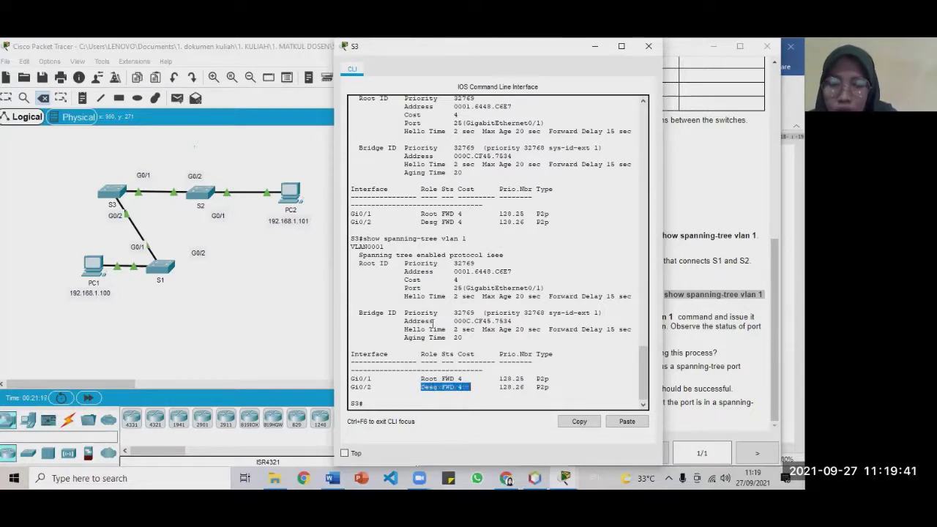
left_click_drag(421, 221, 470, 221)
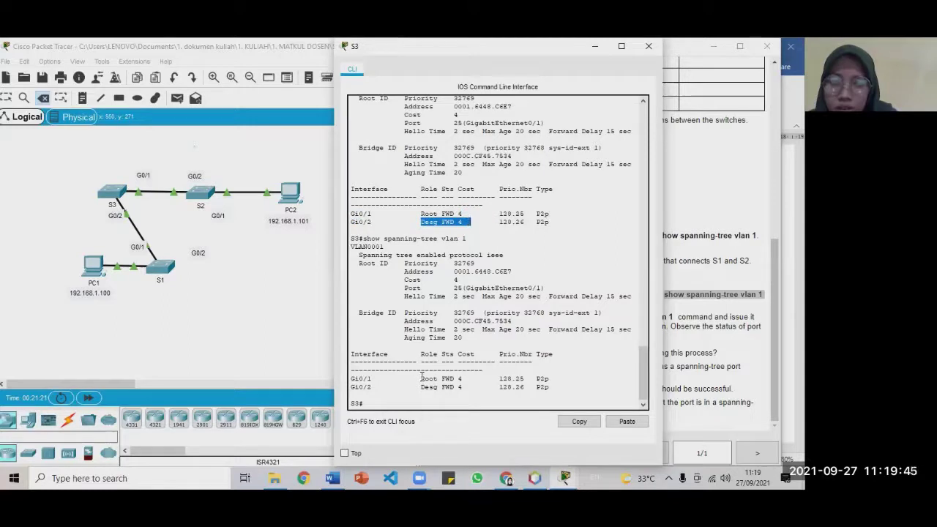
left_click_drag(420, 385, 460, 386)
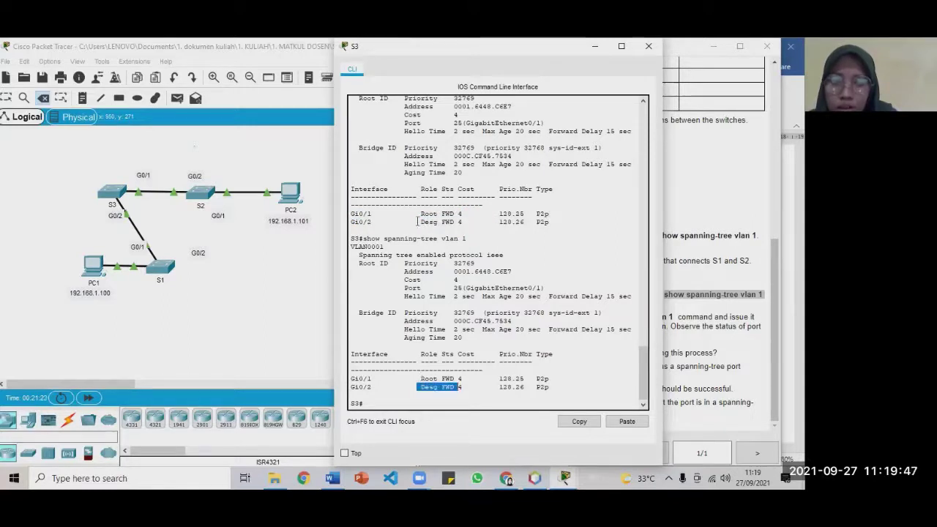
left_click_drag(418, 221, 471, 221)
scroll(457, 278, "up", 3)
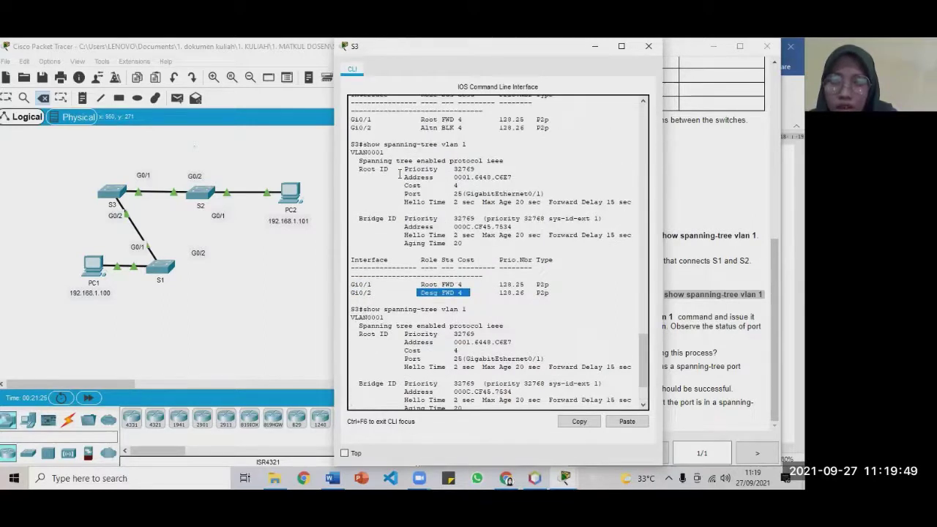
- Review Gi0/2's entries across the successive S3 spanning-tree outputs, highlighting its role and status before and after the transition
left_click_drag(420, 127, 471, 128)
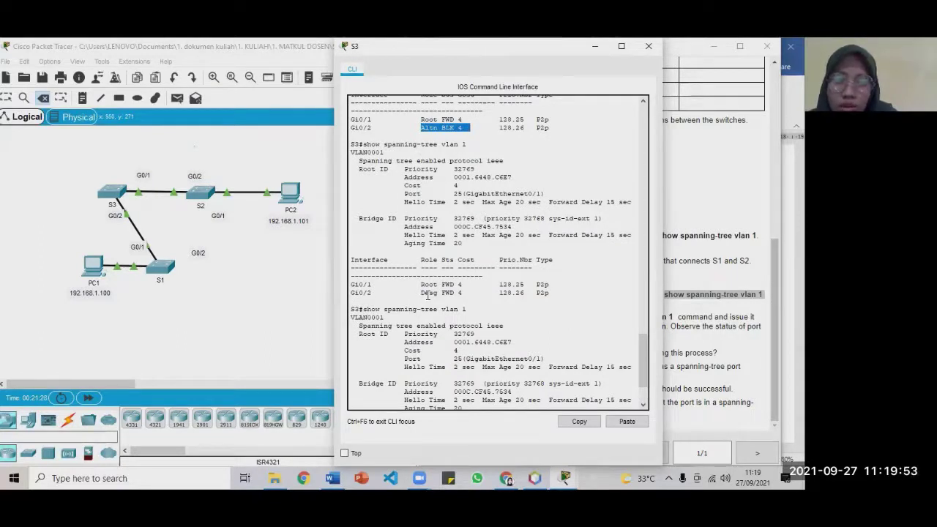
scroll(446, 229, "up", 7)
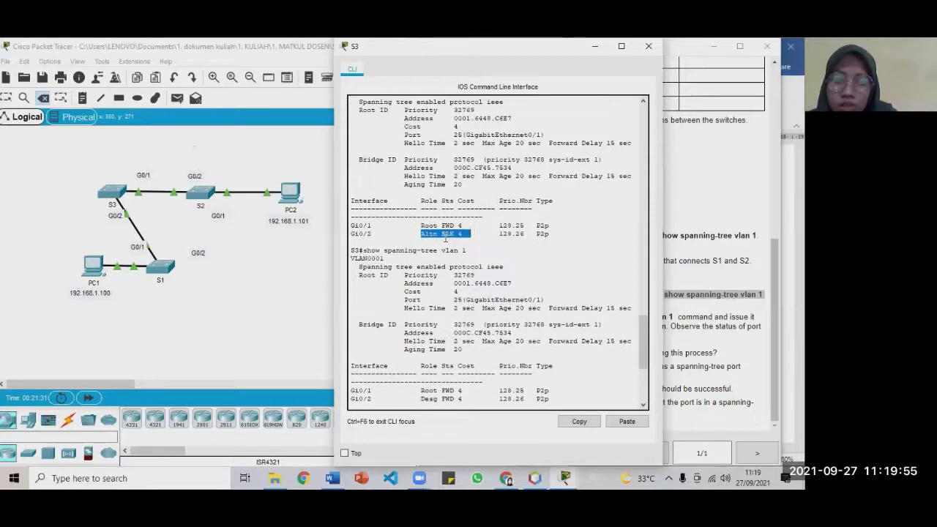
scroll(444, 238, "down", 6)
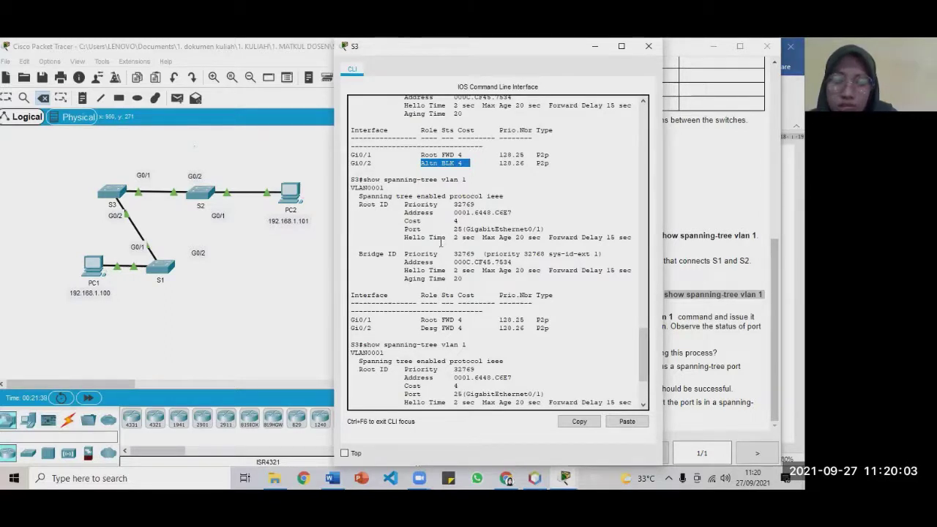
scroll(443, 249, "down", 3)
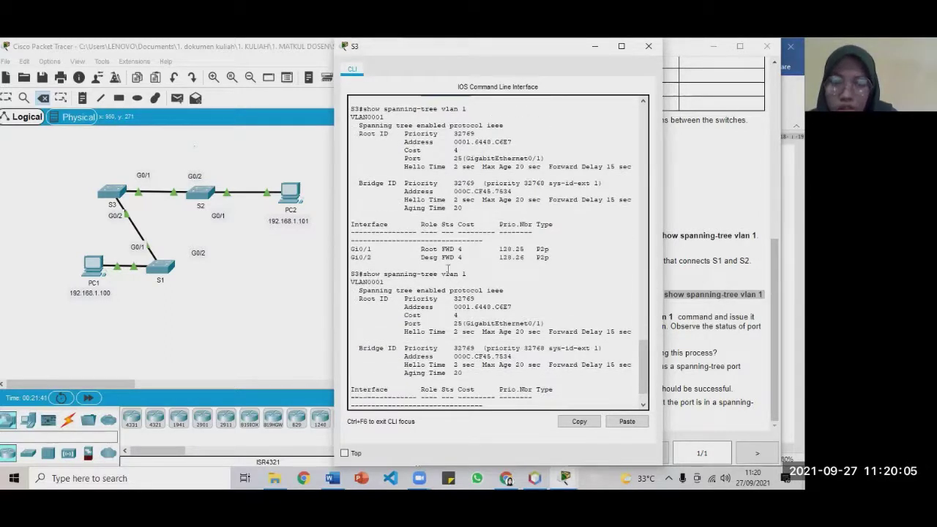
left_click_drag(441, 257, 462, 257)
scroll(444, 313, "down", 2)
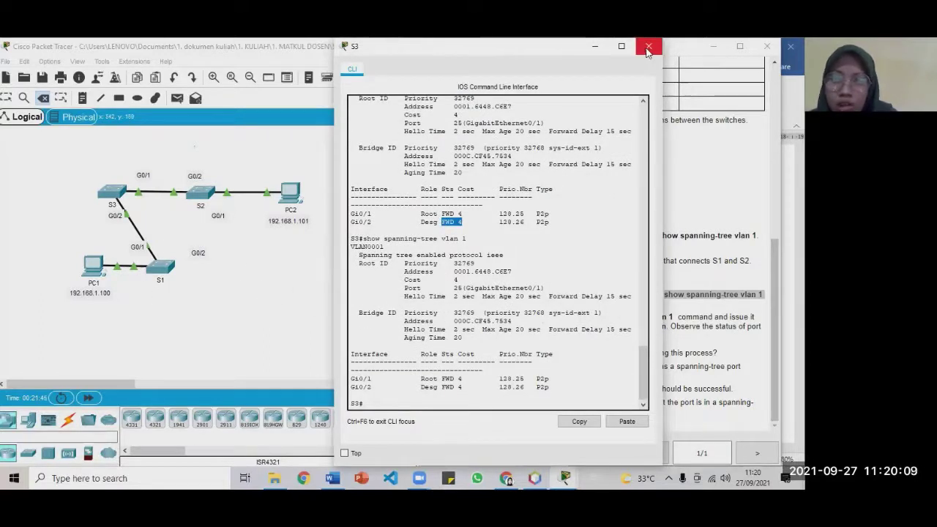
- Close the activity without saving, reopen the 5.1.9 Investigate STP Loop Prevention file from the M5 folder, and accept the user profile
left_click(317, 152)
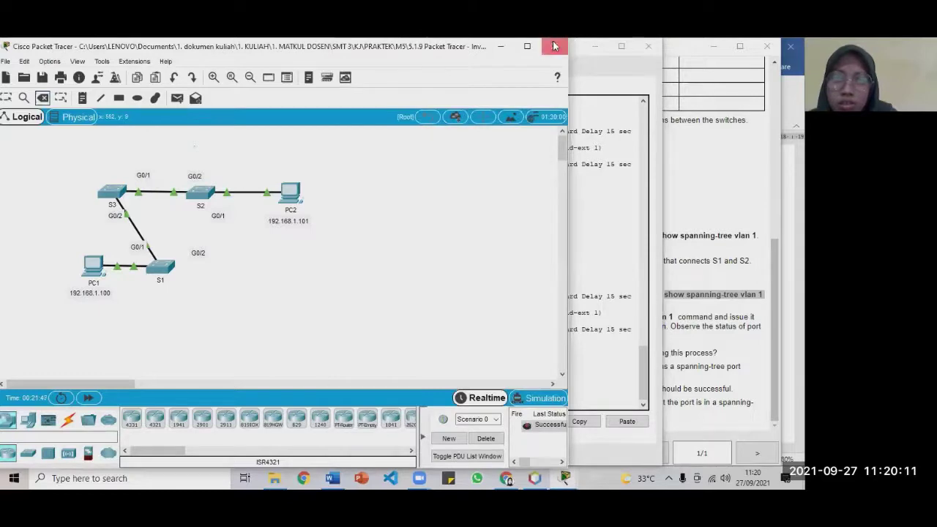
left_click(554, 46)
left_click(445, 265)
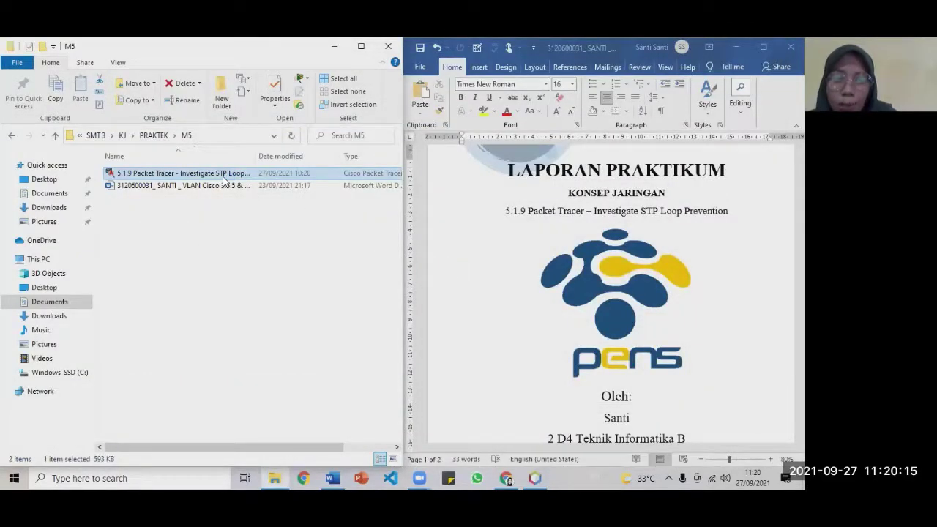
double_click(224, 179)
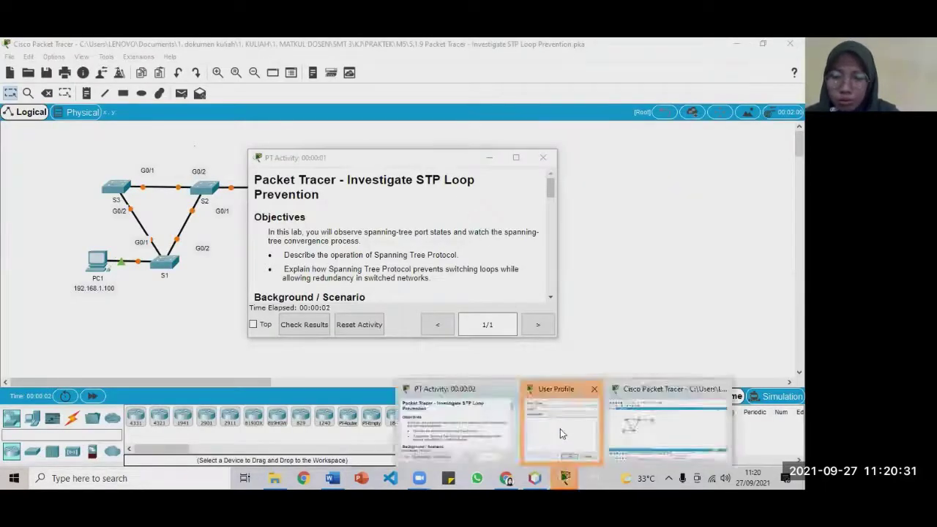
left_click(562, 434)
left_click(472, 321)
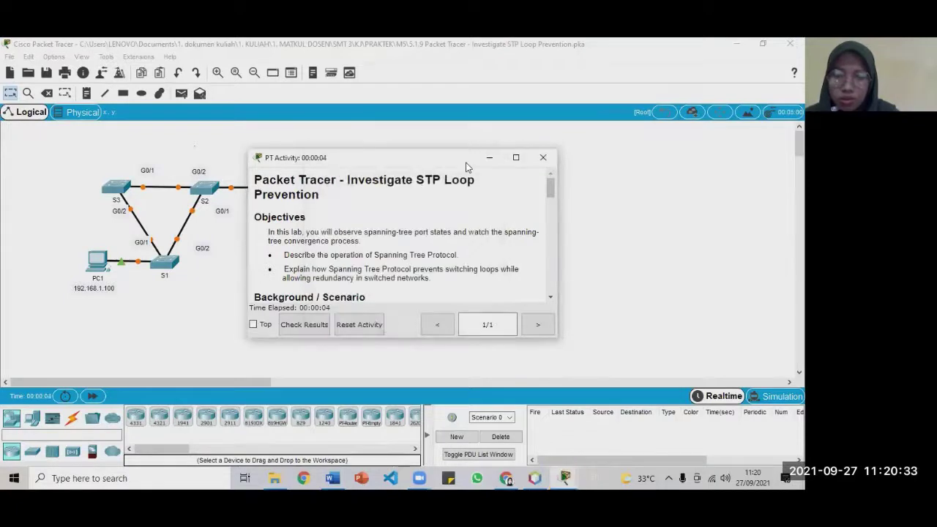
- Move the activity instructions window clear of the topology and extend it to full screen height
left_click_drag(451, 160, 538, 153)
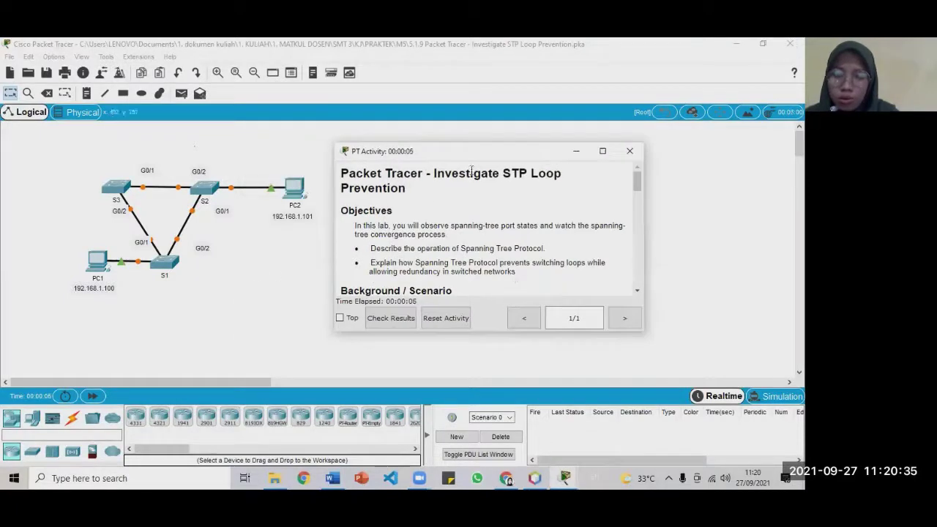
left_click(522, 318)
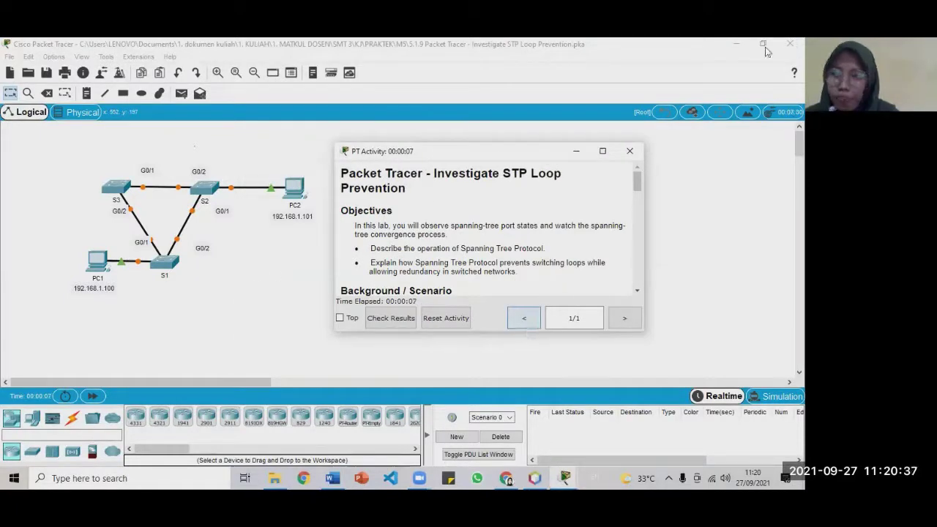
double_click(565, 334)
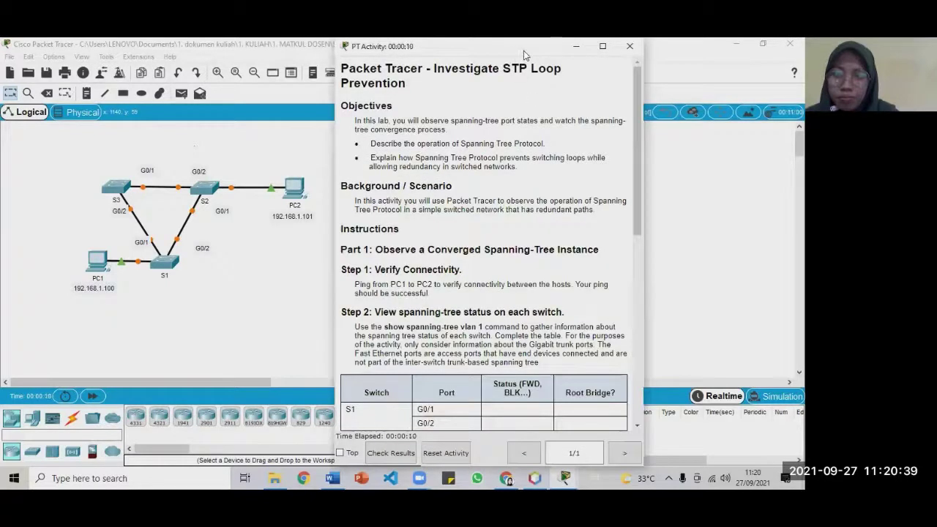
left_click_drag(523, 51, 647, 50)
- Copy the show spanning-tree vlan 1 command from Part 2, Step 2b of the instructions
scroll(655, 322, "down", 3)
scroll(655, 322, "down", 5)
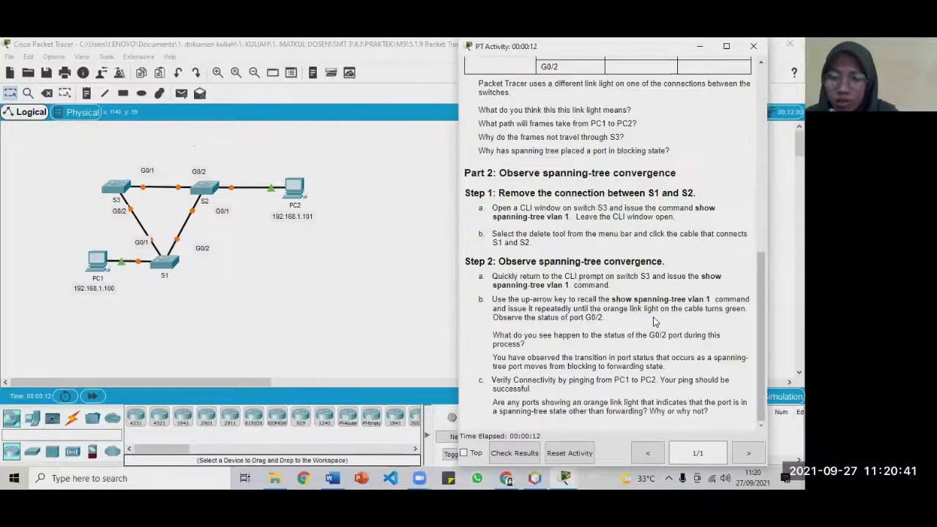
left_click_drag(612, 298, 710, 298)
key("super+c")
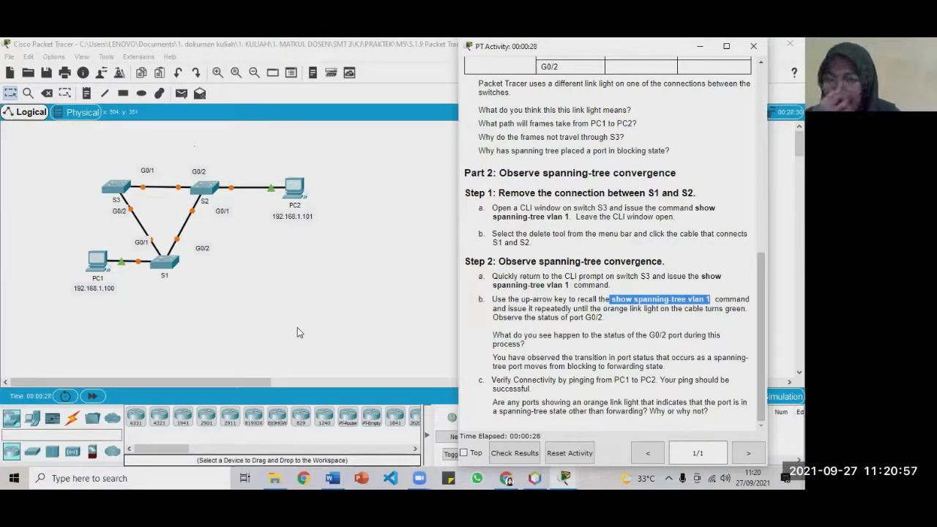
- Send a simple PDU from PC1 to PC2 to test connectivity
left_click(181, 92)
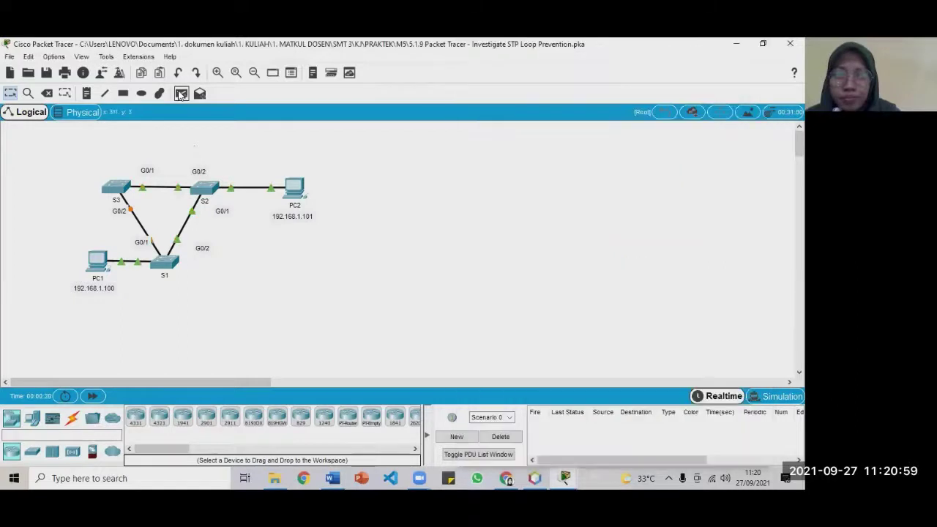
left_click(97, 261)
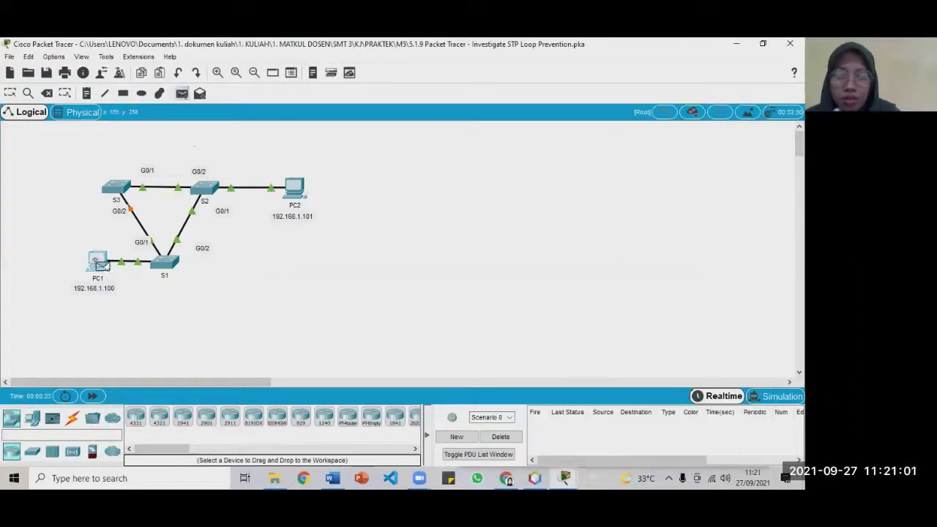
left_click(293, 192)
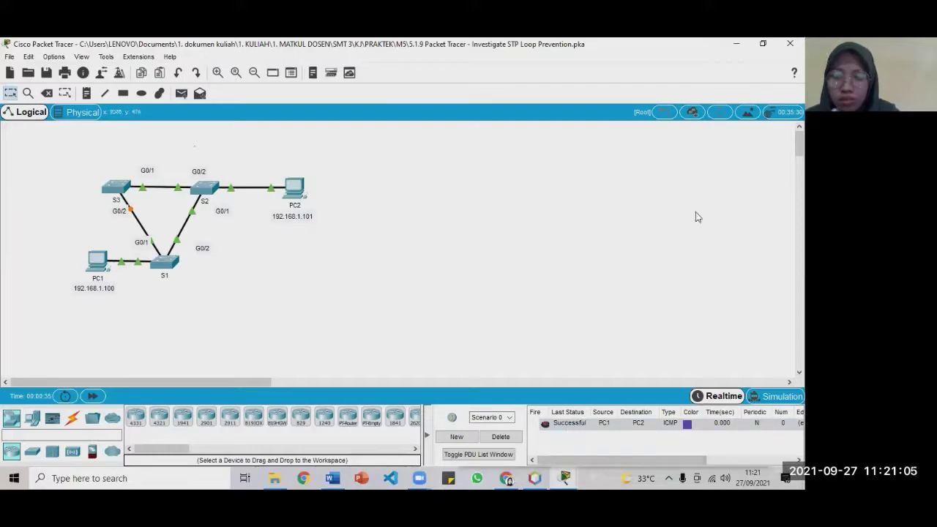
- Arrange the topology and the activity instructions side by side and delete the cable between S1 and S2
left_click(762, 46)
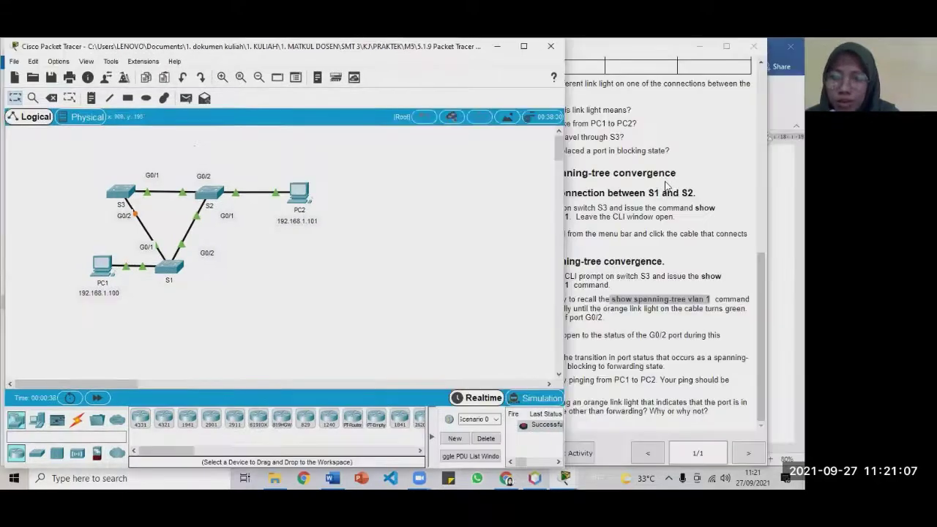
left_click(653, 55)
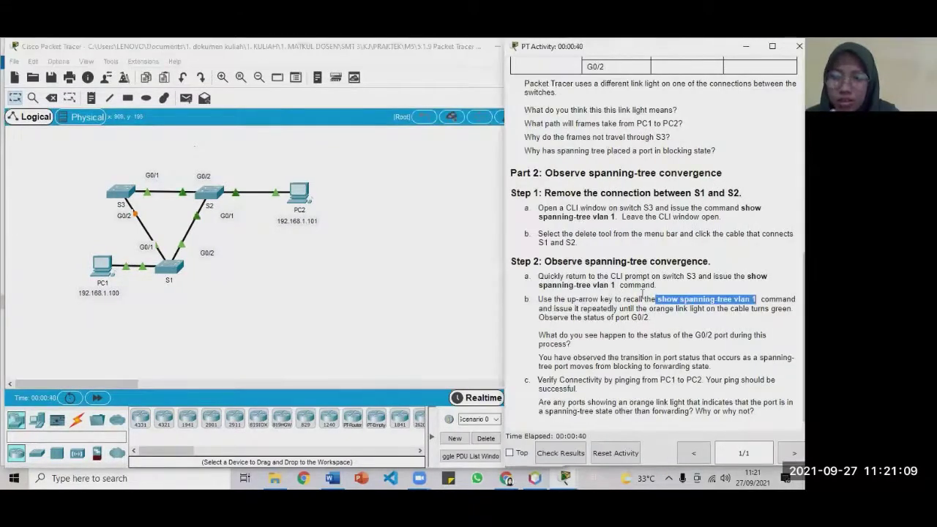
left_click(51, 97)
left_click(190, 228)
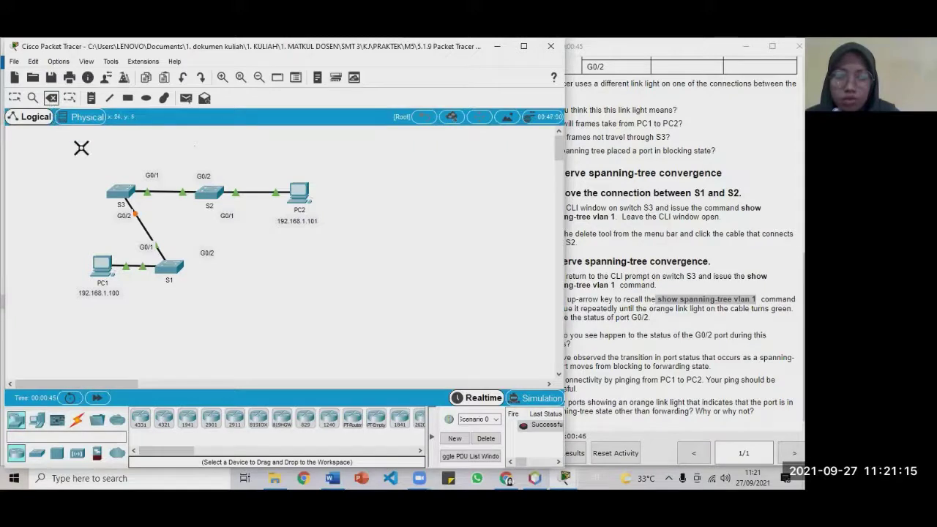
left_click(33, 98)
left_click(51, 98)
left_click(659, 247)
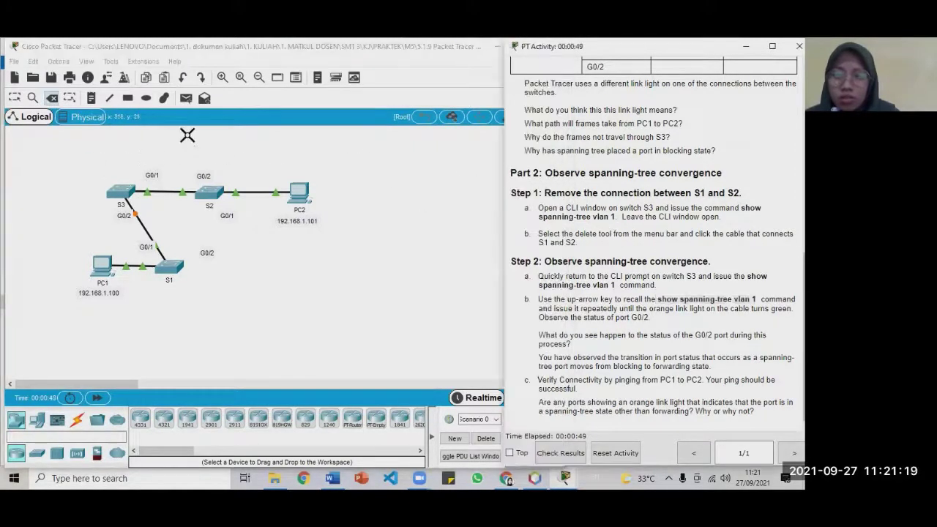
left_click(50, 98)
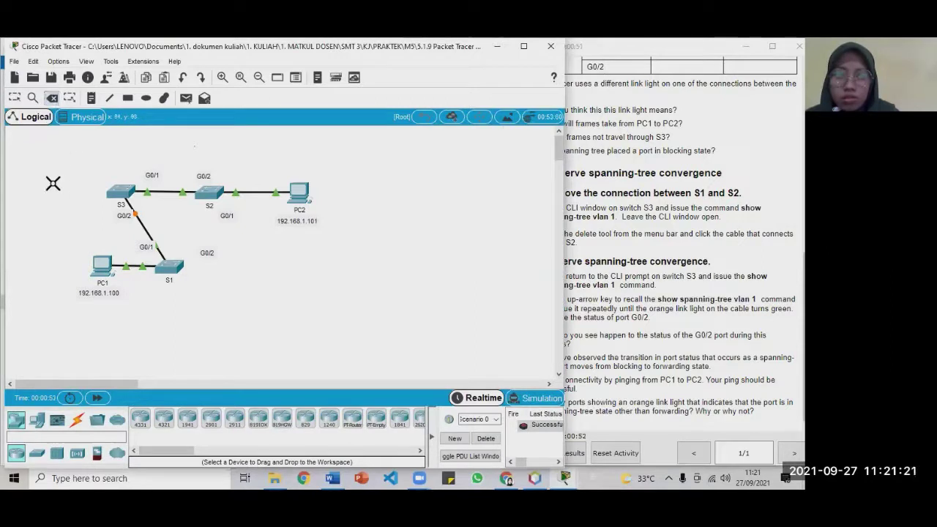
left_click(704, 331)
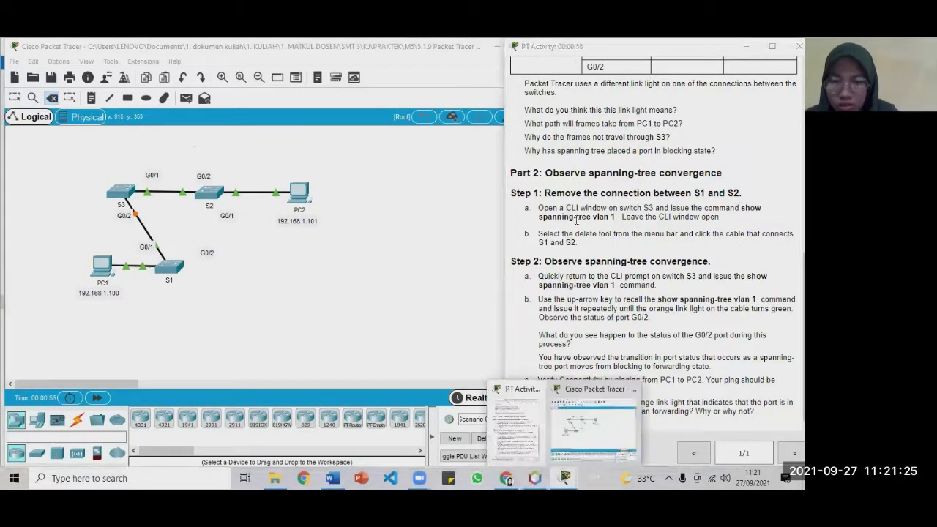
left_click(46, 131)
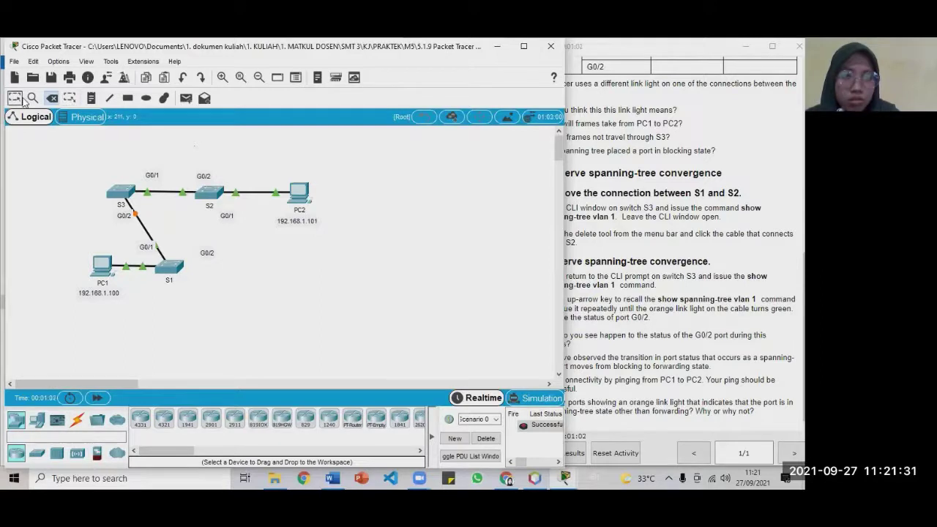
- Switch back to the selection tool, open the CLI of switch S3, and enter privileged EXEC mode with en
left_click(15, 98)
left_click(120, 192)
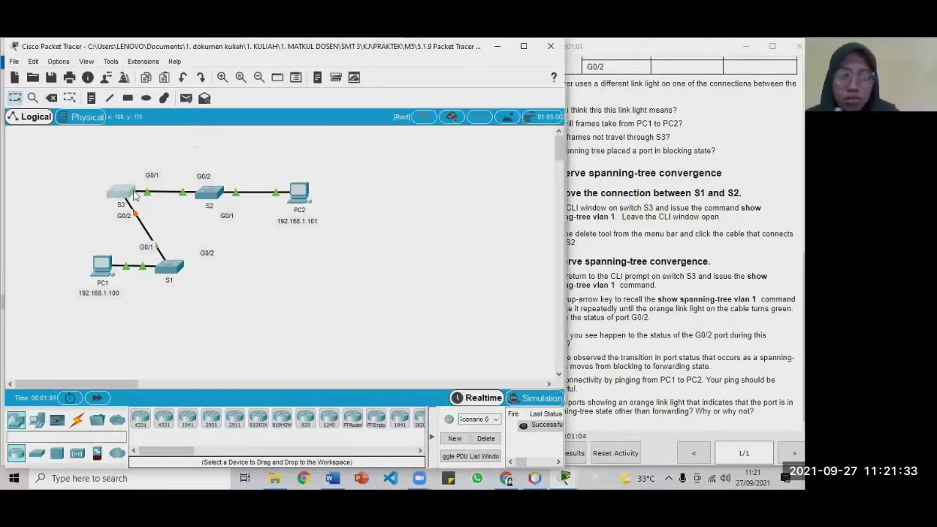
left_click(566, 477)
left_click(637, 434)
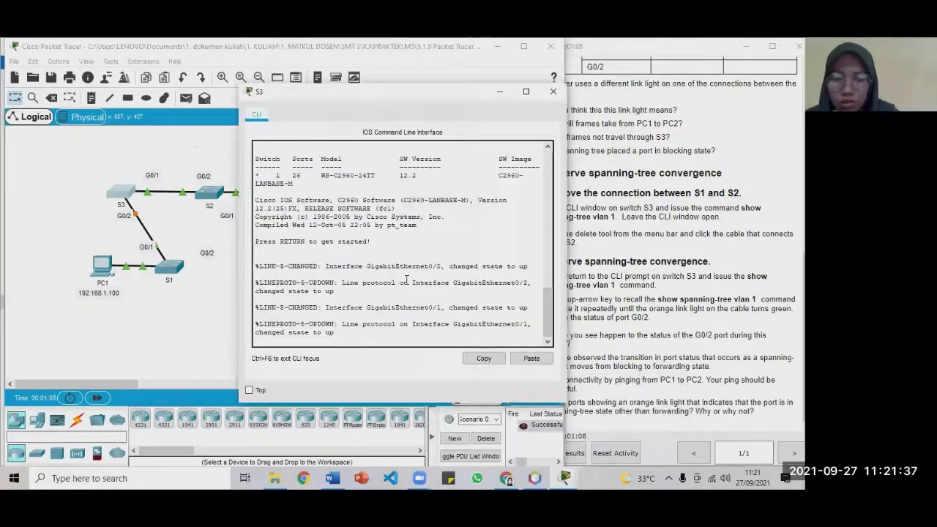
key("Return")
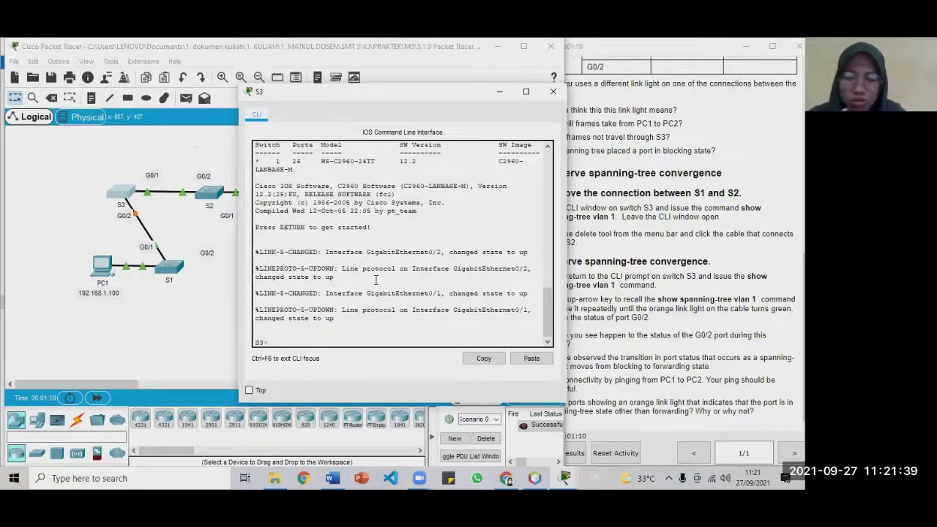
type("en")
key("Return")
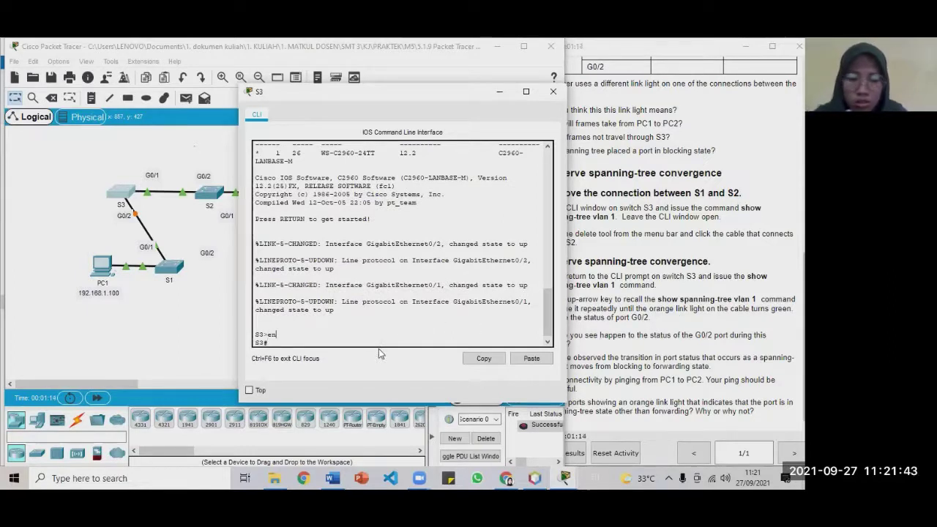
- Paste show spanning-tree vlan 1 at the S3 prompt, remove its leading space, and run it
left_click(528, 360)
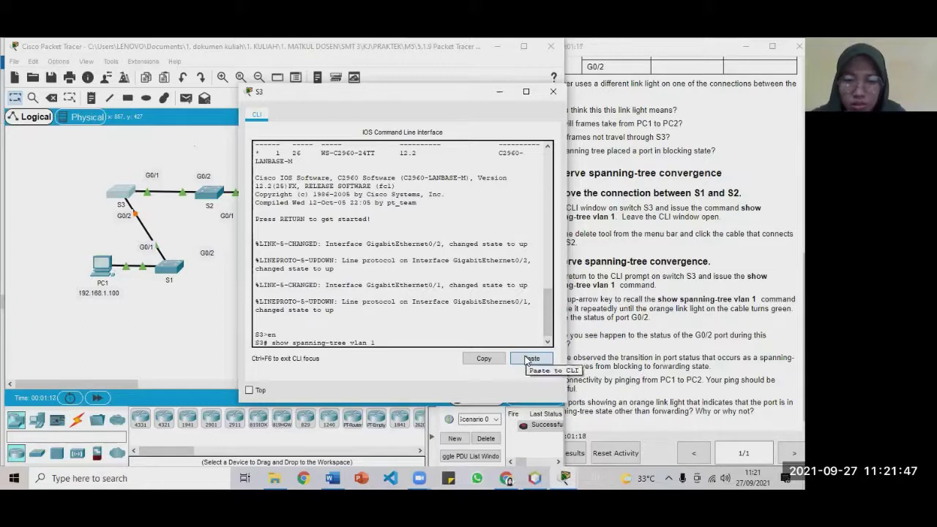
key("Left")
key("Left")
key("Left")
key("Left")
key("Left")
key("Left")
key("Left")
key("Left")
key("Left")
key("Left")
key("Left")
key("Left")
key("Left")
key("Left")
key("Left")
key("Left")
key("Left")
key("Left")
key("Left")
key("Left")
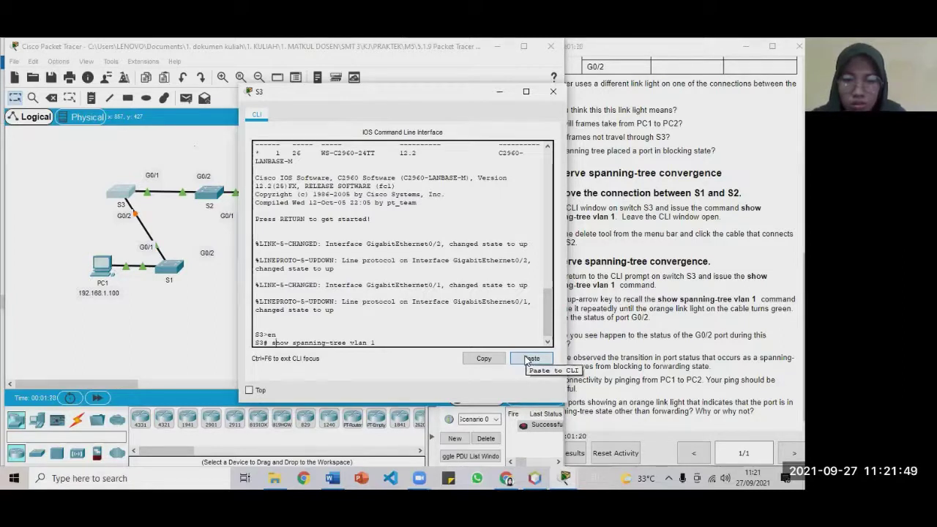
key("BackSpace")
key("Return")
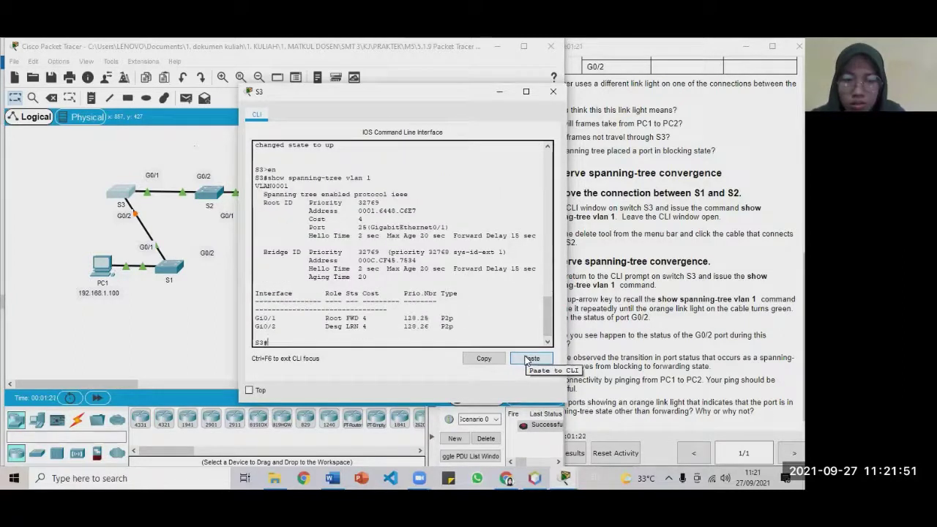
- Recall and rerun show spanning-tree vlan 1 on S3 repeatedly until the orange link light at G0/2 turns green
key("Up")
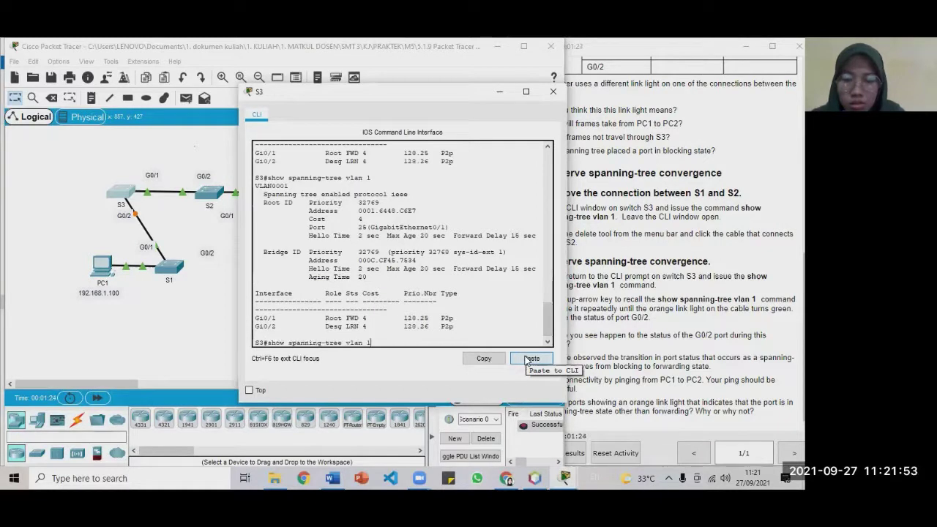
key("Down")
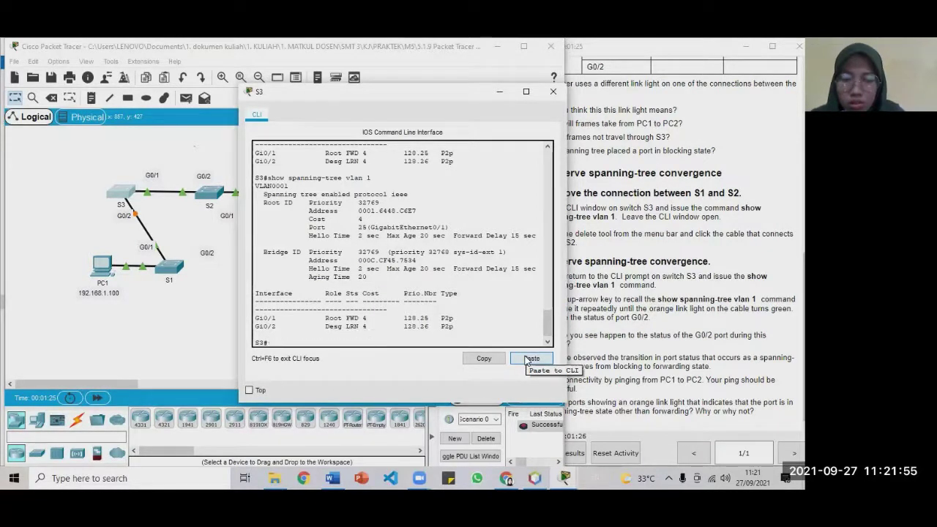
key("Up")
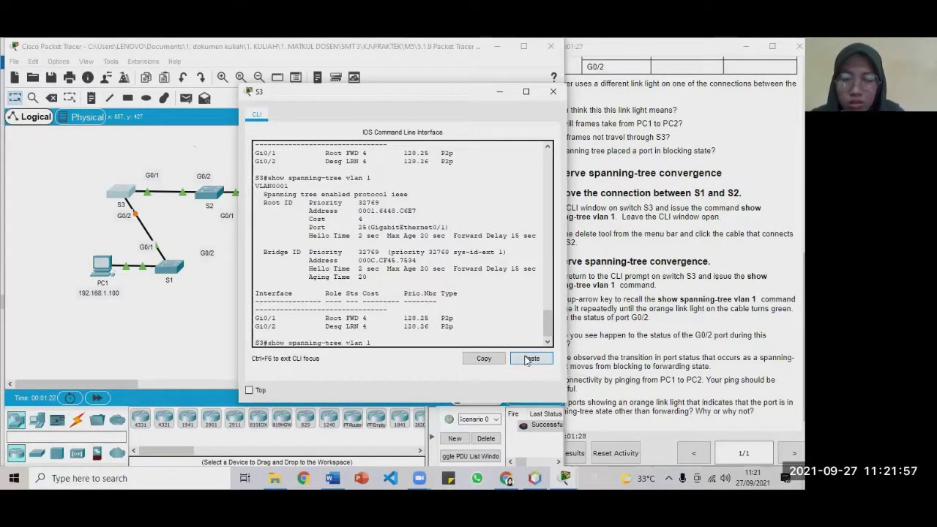
key("Down")
key("Up")
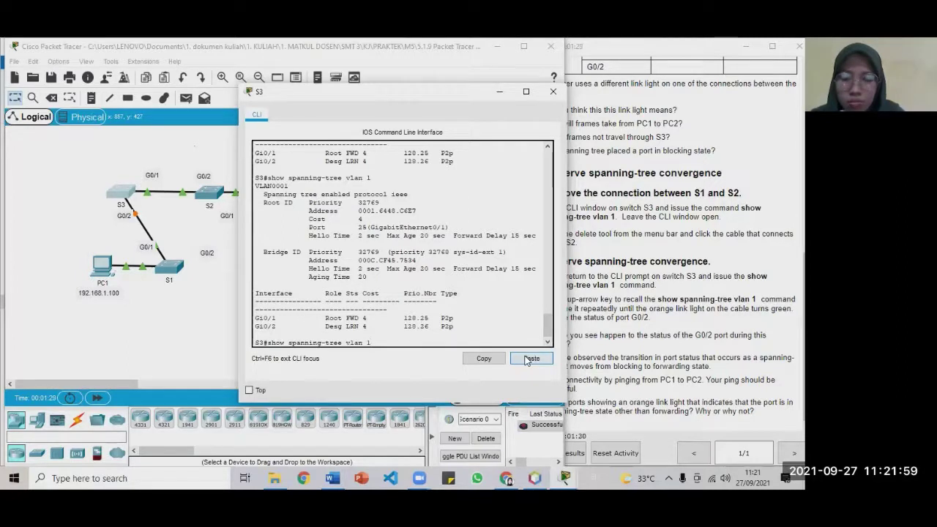
key("Down")
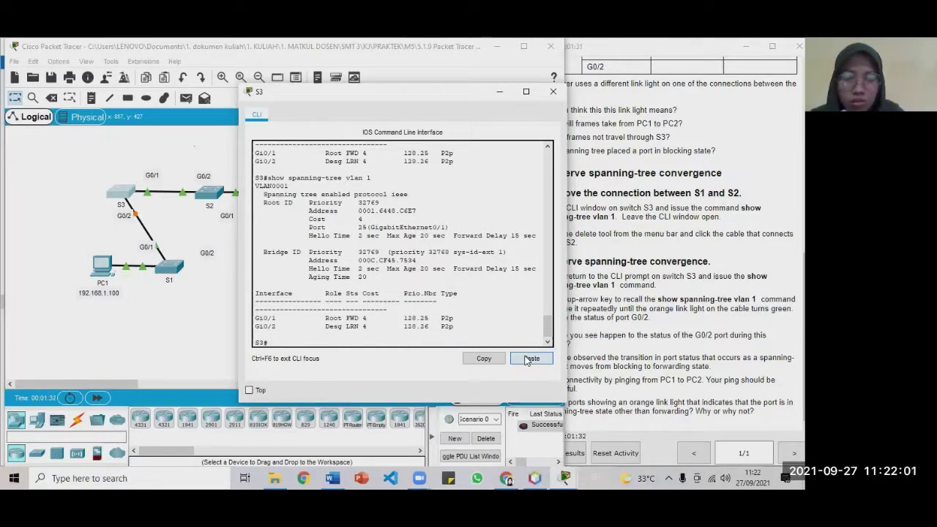
key("Up")
key("Down")
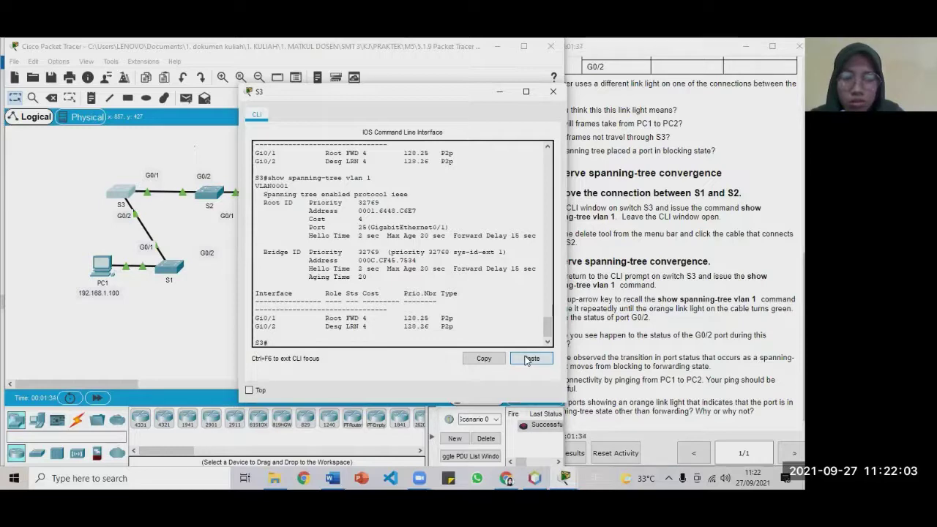
key("Up")
key("Down")
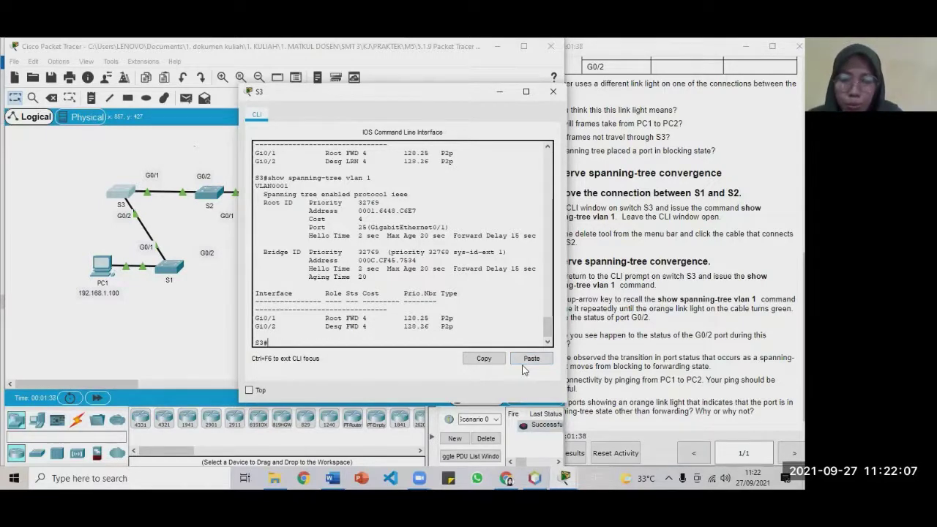
- Enlarge the S3 CLI window and examine the Gi0/2 row in the first show spanning-tree vlan 1 output
left_click_drag(426, 402, 427, 467)
scroll(411, 251, "up", 5)
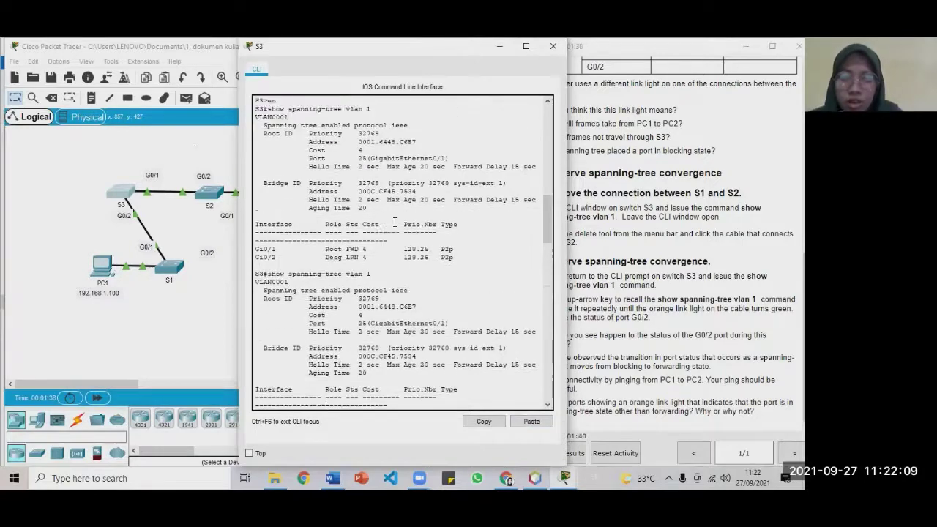
scroll(394, 221, "up", 2)
scroll(349, 285, "down", 1)
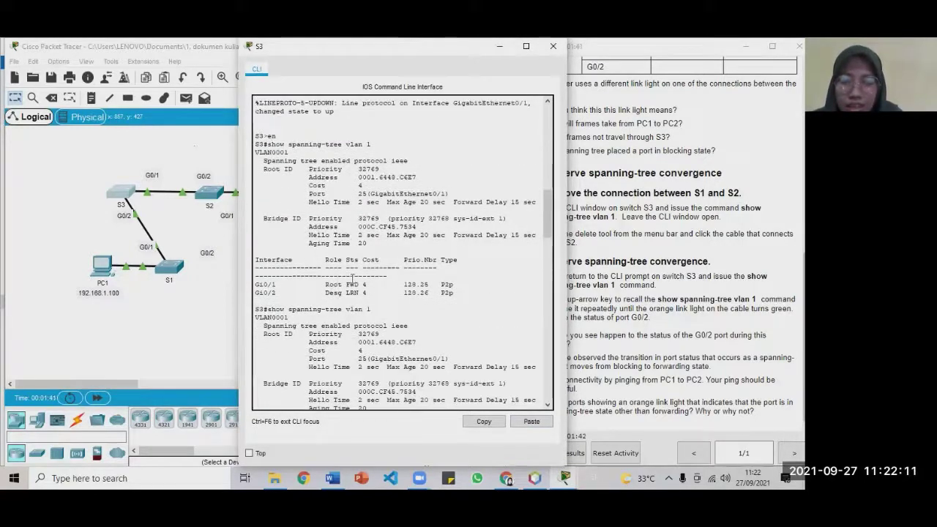
scroll(348, 291, "up", 2)
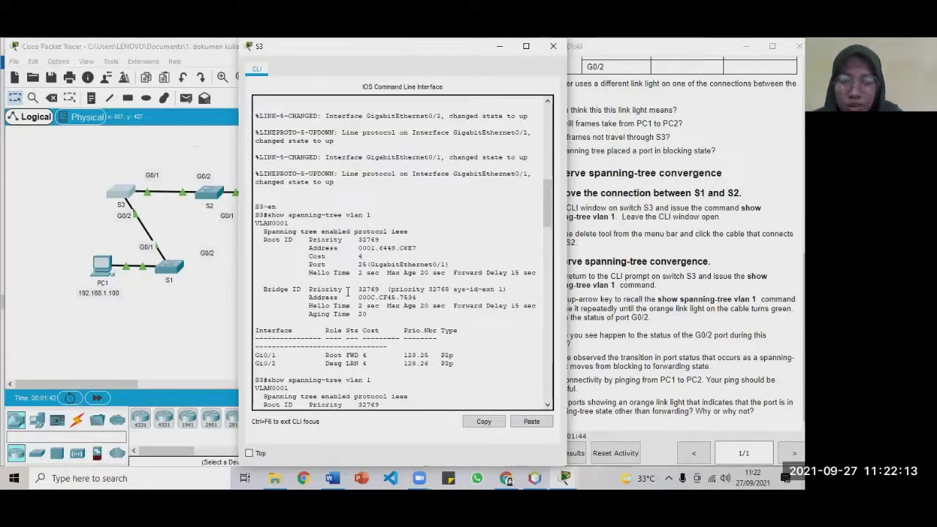
scroll(326, 167, "down", 2)
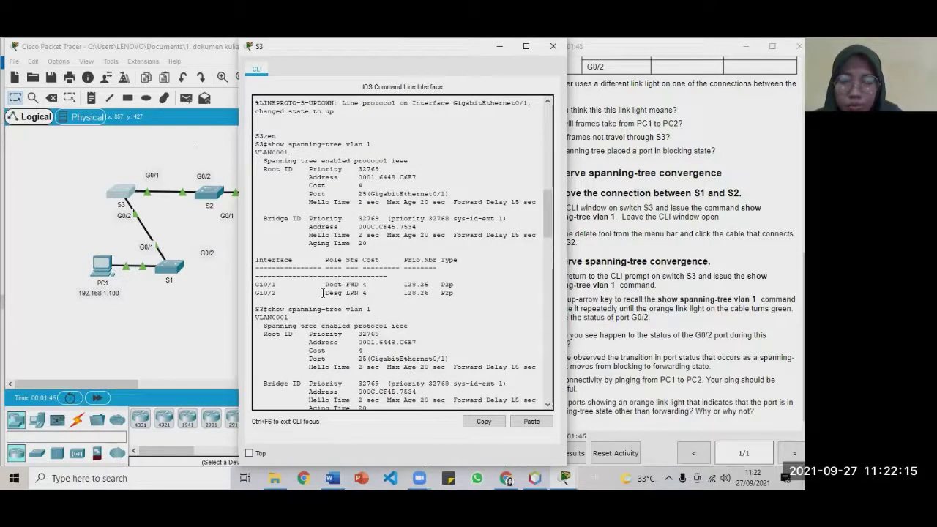
left_click_drag(322, 293, 370, 293)
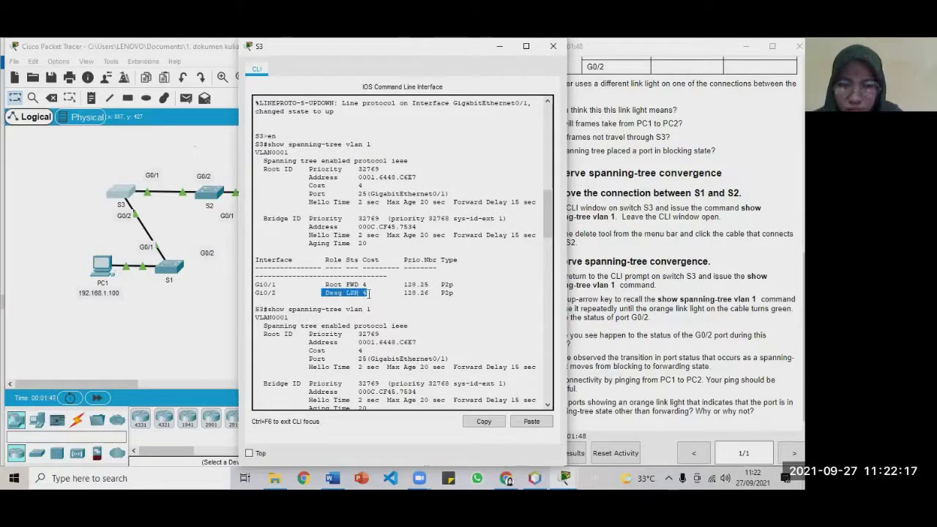
scroll(369, 292, "up", 10)
scroll(369, 294, "down", 3)
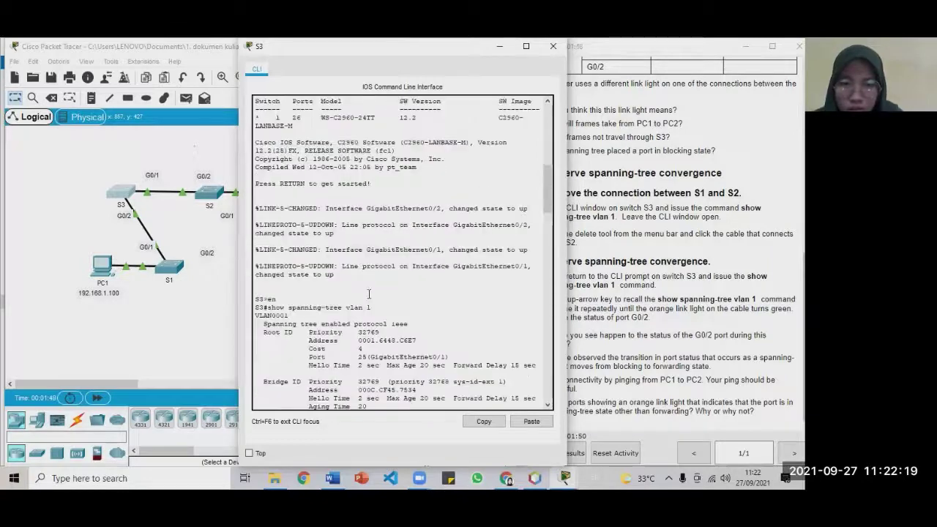
scroll(368, 294, "down", 4)
left_click(366, 341)
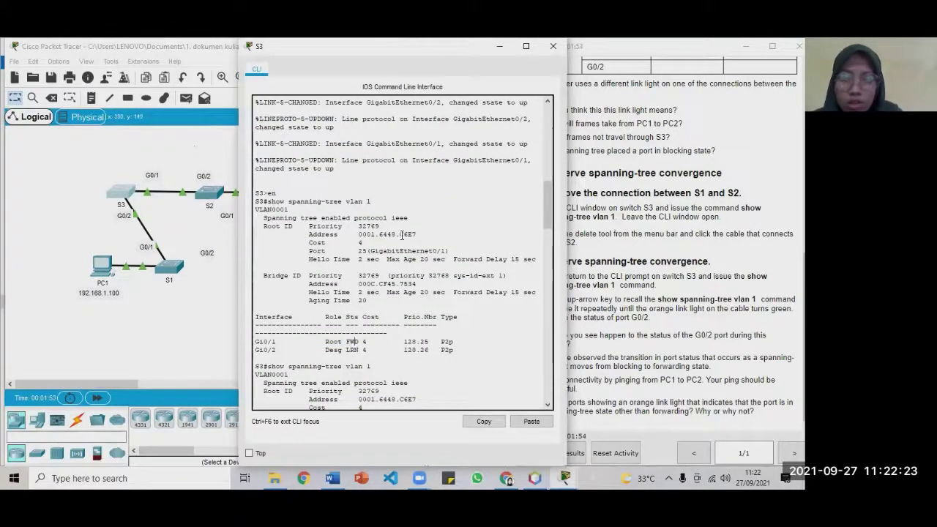
- Review the Part 2 instructions on show spanning-tree vlan 1 and the switch port status table, and return to the S3 CLI
left_click(669, 304)
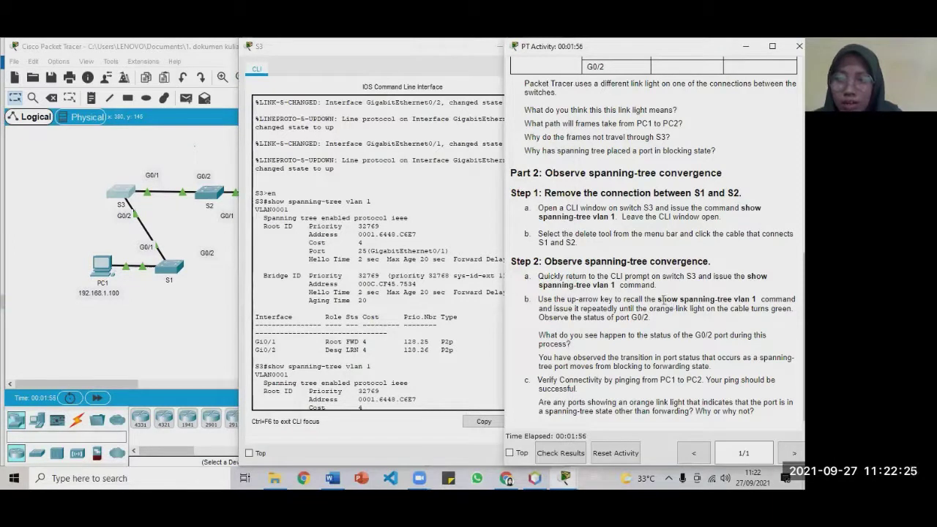
left_click_drag(663, 299, 693, 296)
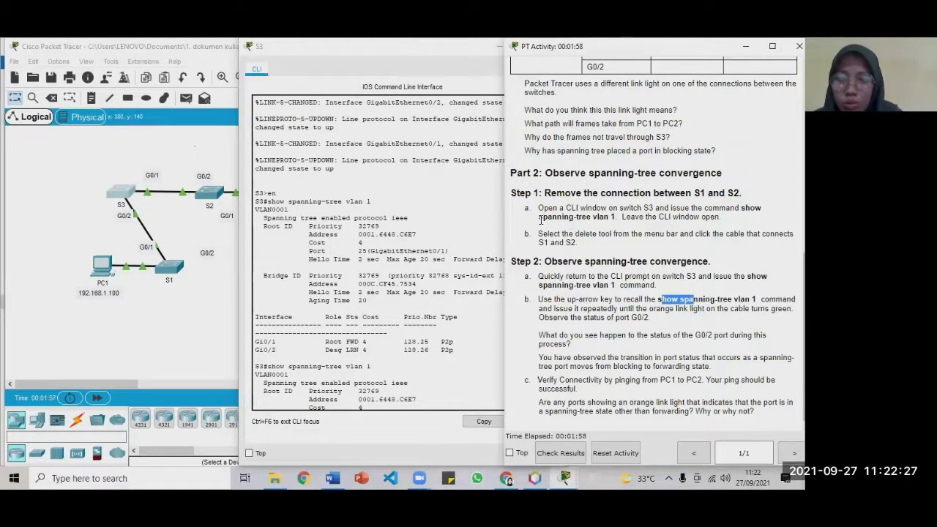
left_click_drag(540, 217, 619, 218)
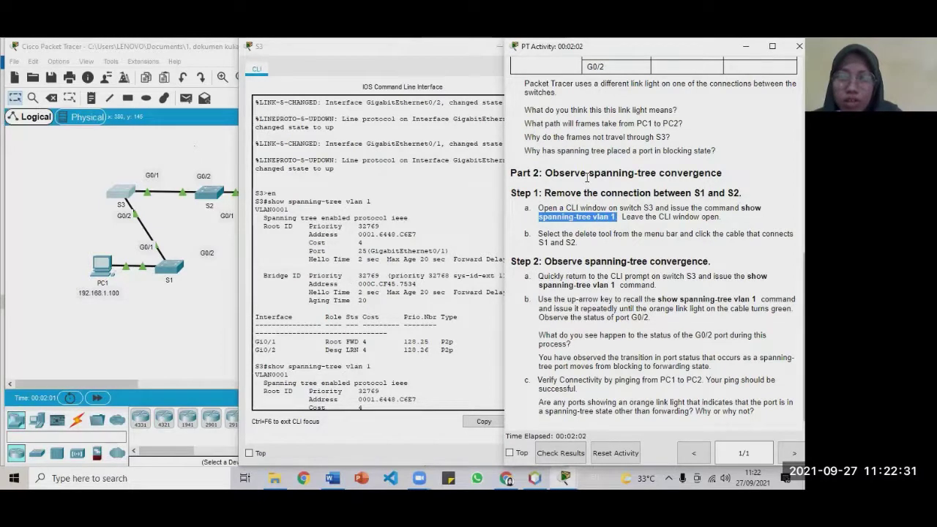
scroll(588, 178, "up", 3)
left_click_drag(585, 174, 599, 244)
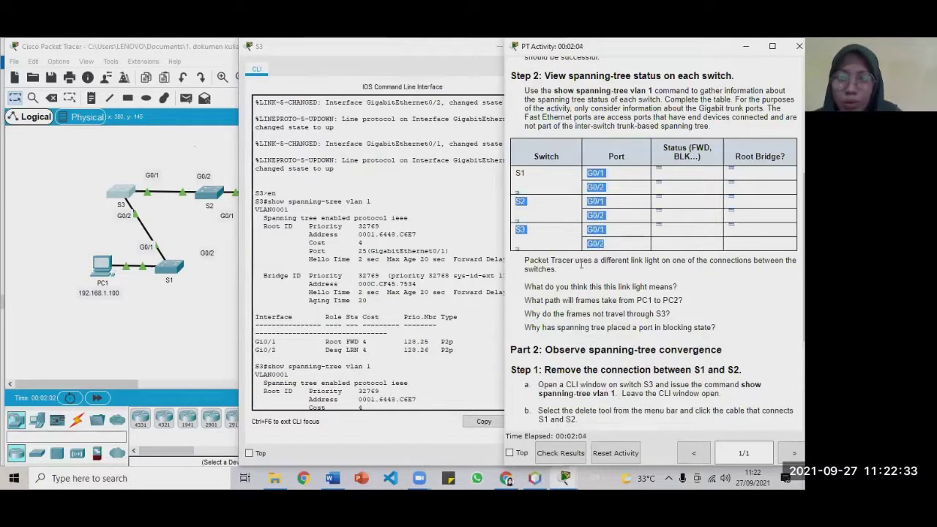
scroll(579, 297, "down", 3)
left_click(467, 283)
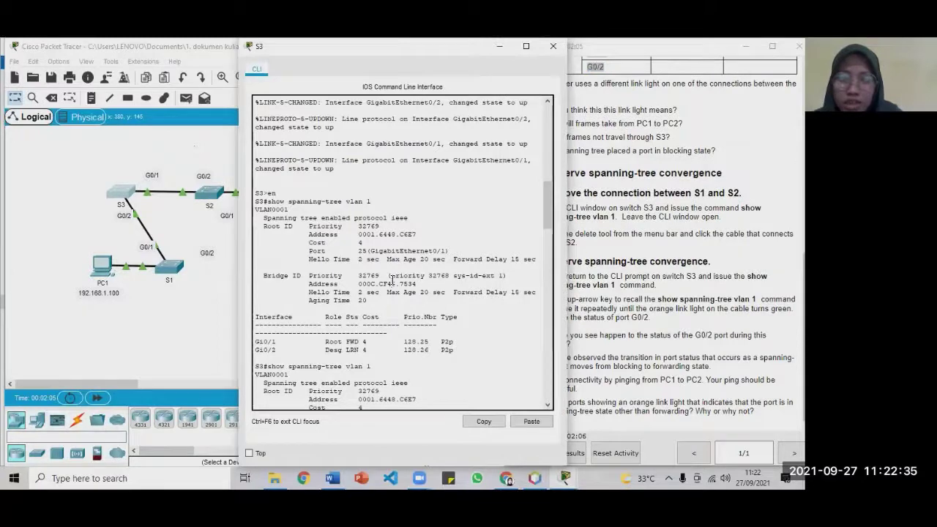
- Move the S3 CLI window clear of the topology and examine Gi0/2's role and status in the early spanning-tree output
left_click_drag(433, 50, 468, 49)
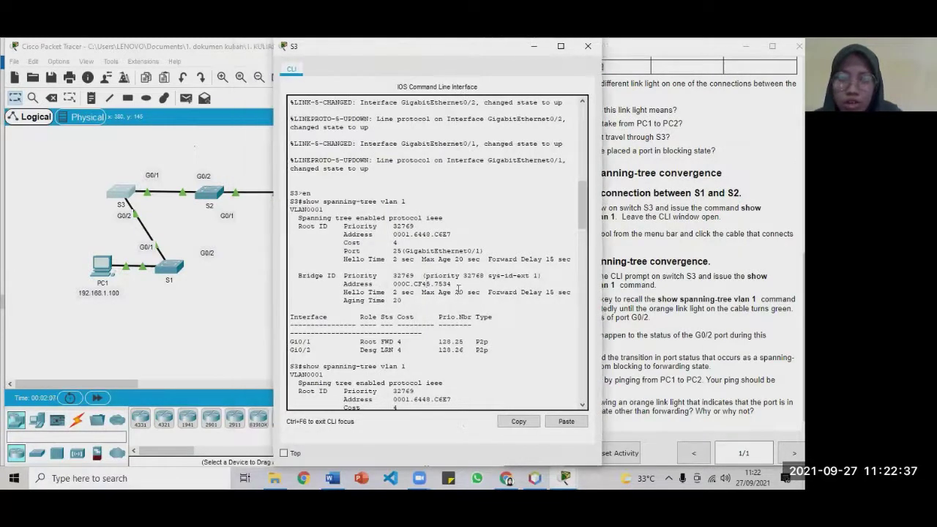
scroll(459, 289, "down", 4)
scroll(340, 275, "down", 3)
scroll(380, 267, "up", 3)
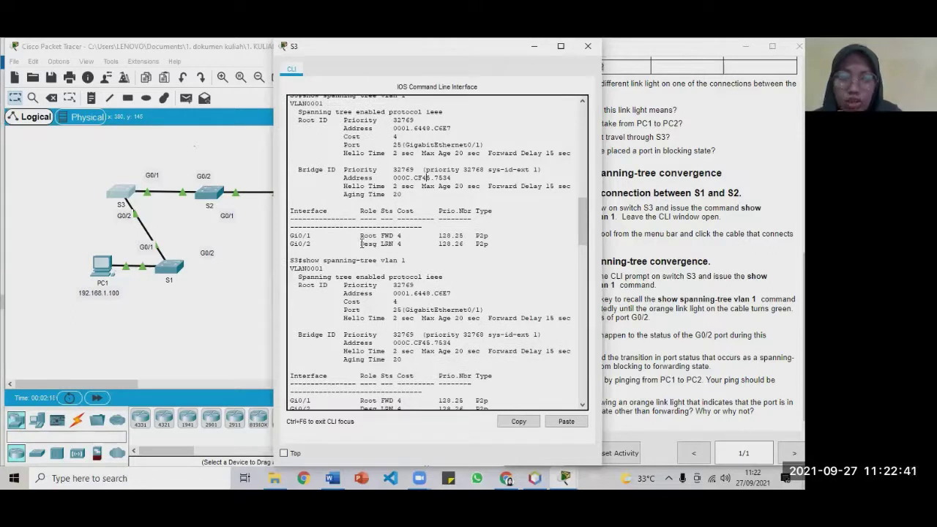
left_click_drag(361, 243, 422, 242)
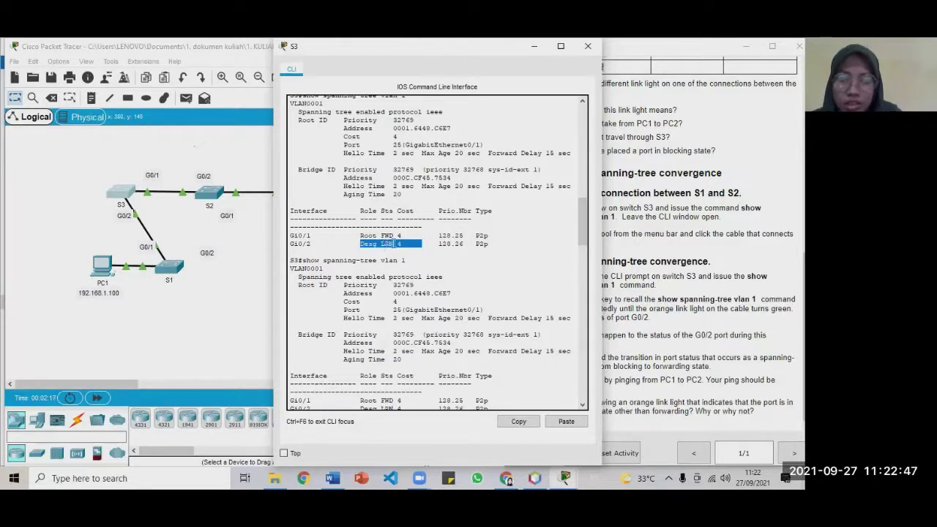
left_click_drag(381, 245, 393, 244)
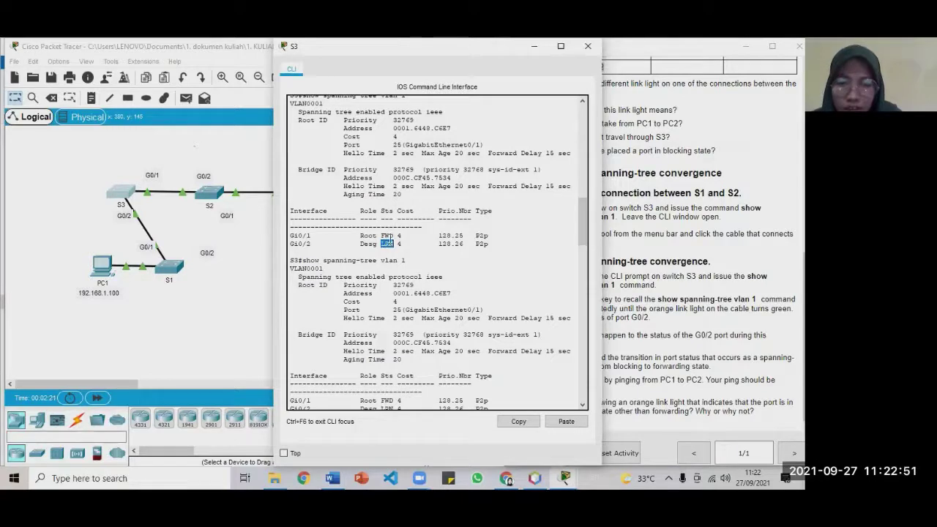
scroll(389, 238, "up", 5)
scroll(390, 238, "down", 5)
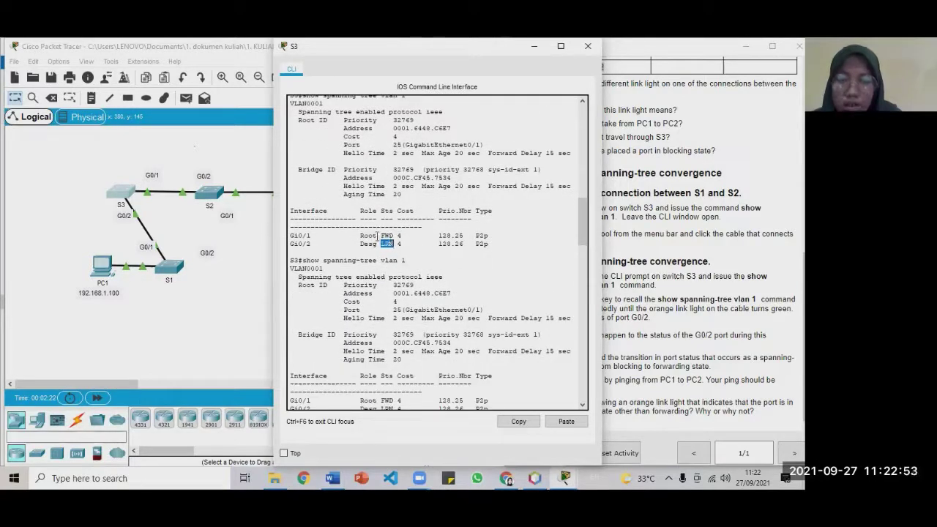
- Trace Gi0/2's role and status through the successive spanning-tree outputs down to the latest one
scroll(379, 239, "down", 6)
scroll(409, 299, "down", 2)
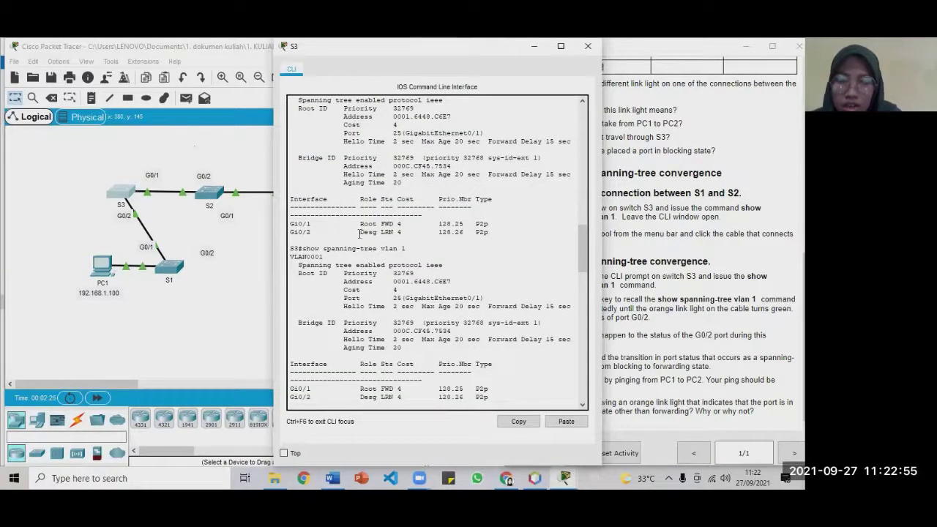
left_click_drag(360, 232, 395, 232)
scroll(396, 253, "down", 10)
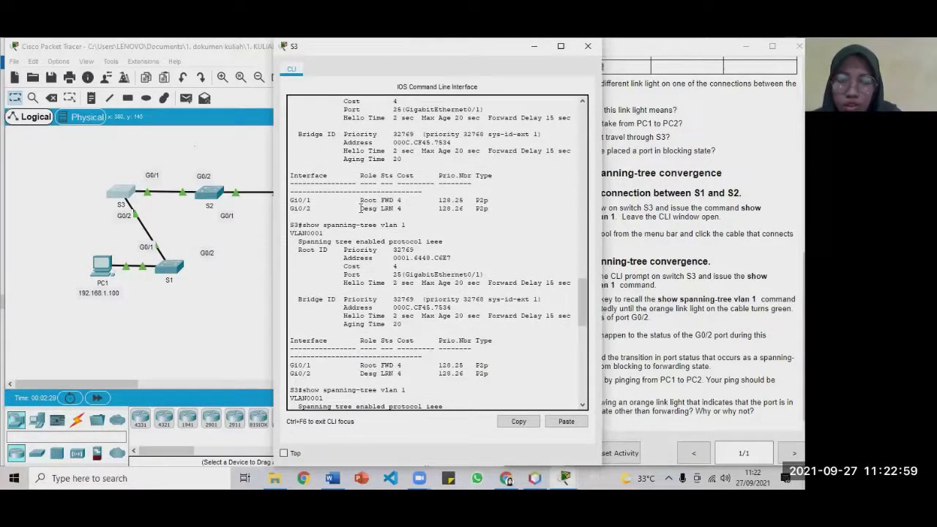
left_click_drag(360, 207, 487, 209)
scroll(379, 300, "down", 5)
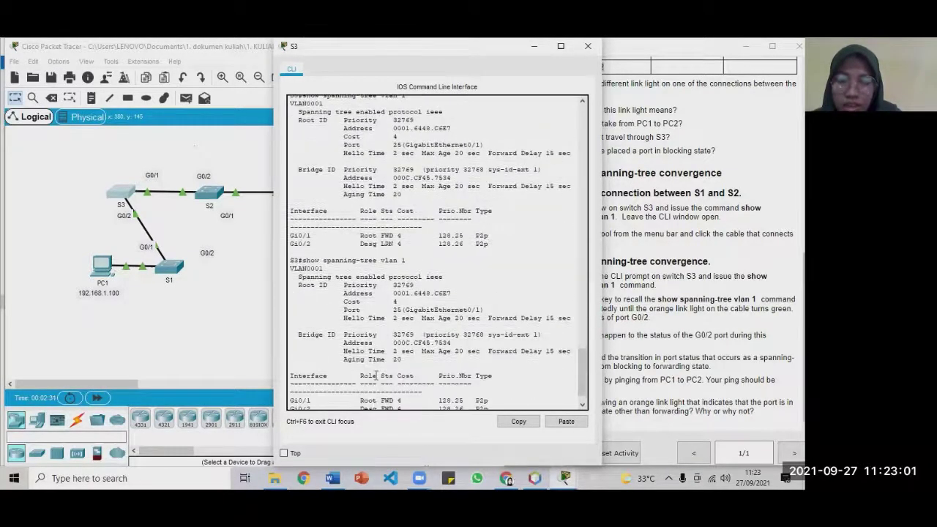
scroll(384, 333, "down", 1)
left_click_drag(360, 386, 399, 387)
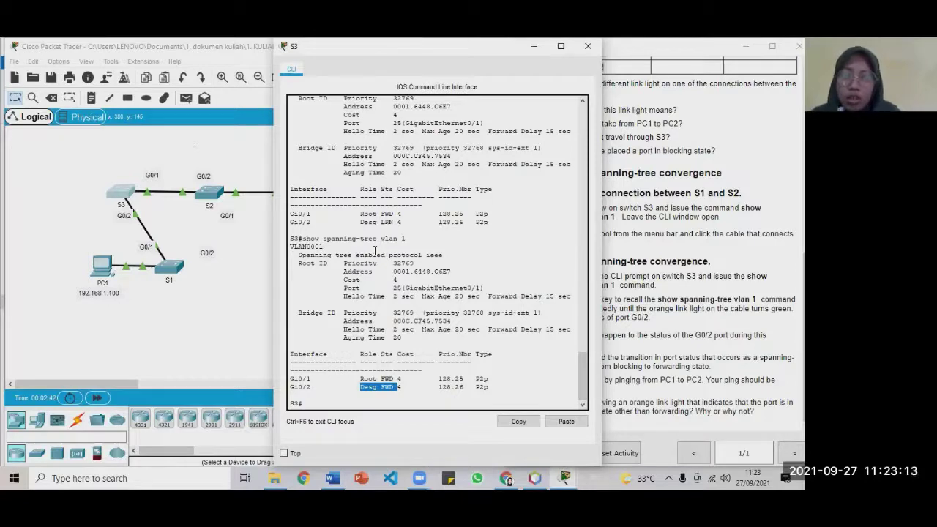
- Recheck Gi0/2's status in the preceding spanning-tree outputs and compare it with the final output
scroll(399, 232, "up", 2)
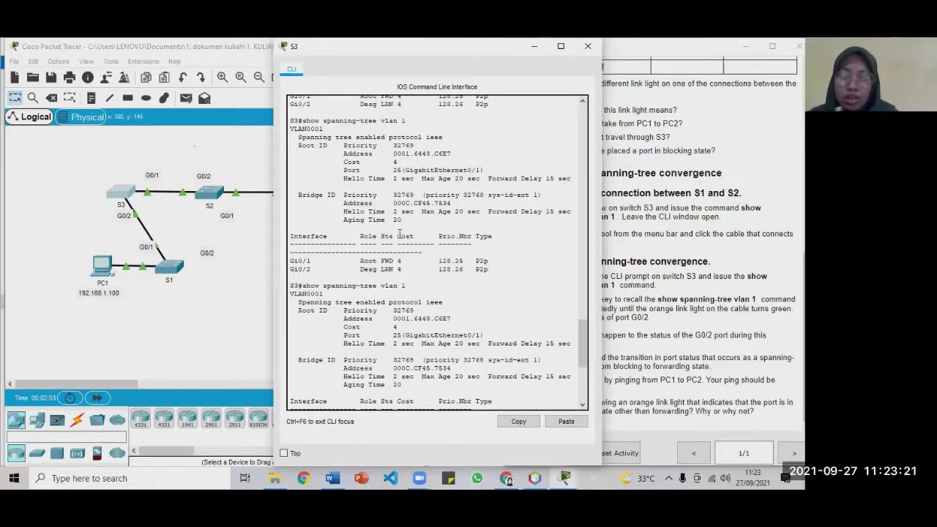
scroll(400, 232, "down", 2)
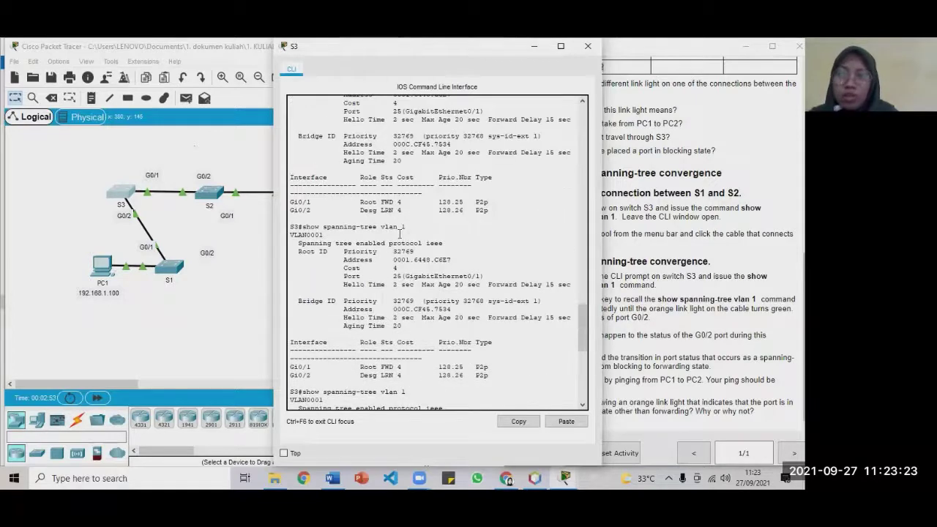
scroll(399, 233, "down", 3)
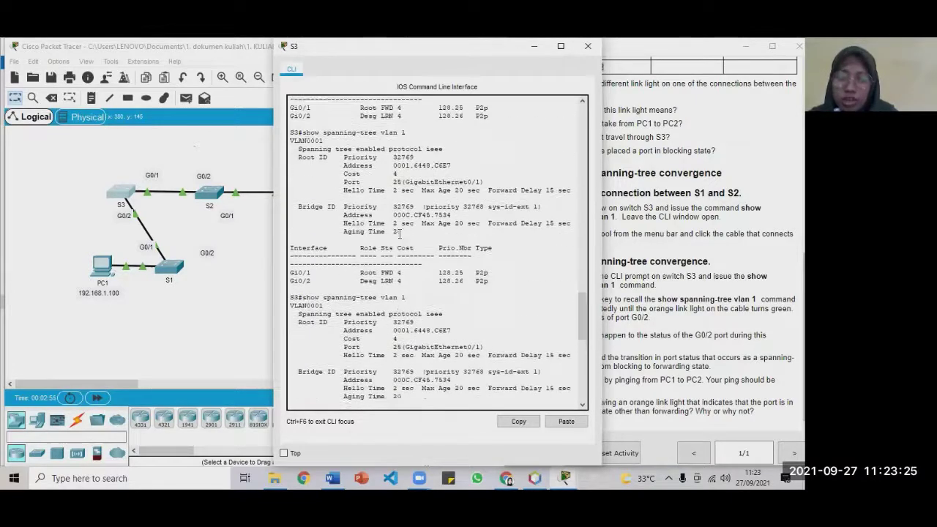
left_click_drag(358, 282, 393, 280)
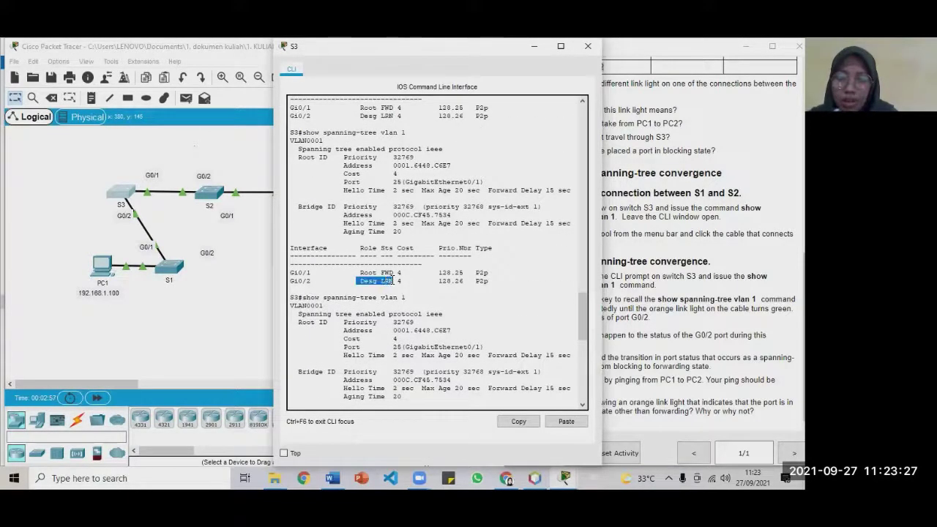
scroll(395, 280, "up", 2)
scroll(364, 274, "up", 1)
scroll(380, 337, "down", 3)
left_click(365, 249)
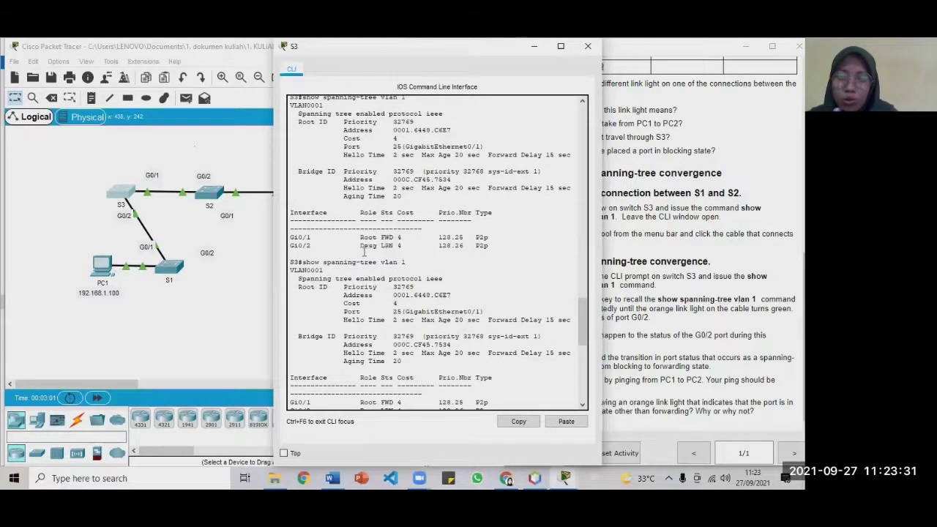
left_click_drag(361, 246, 395, 246)
left_click(369, 245)
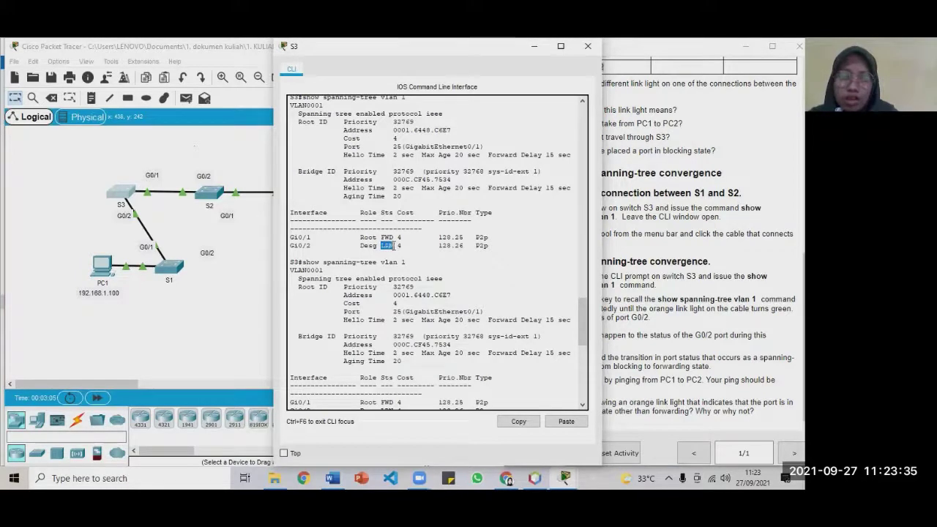
scroll(401, 355, "down", 2)
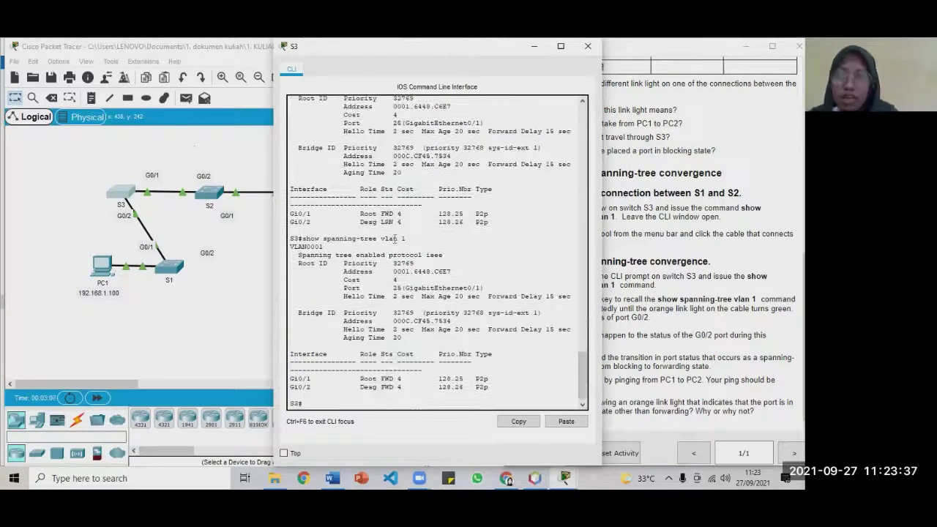
- Check Gi0/2's role and status in the latest output, minimize the S3 CLI and read the question about G0/2's status during convergence
left_click_drag(361, 387, 393, 387)
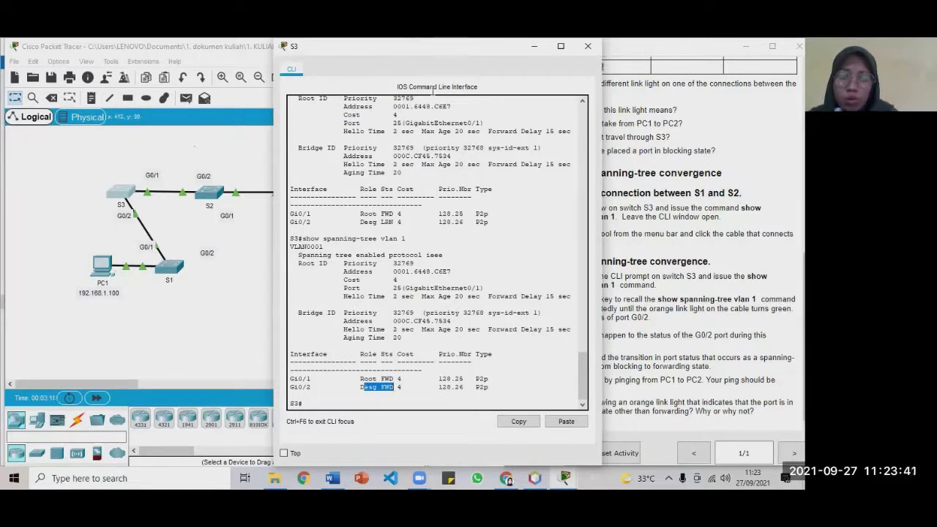
left_click(534, 46)
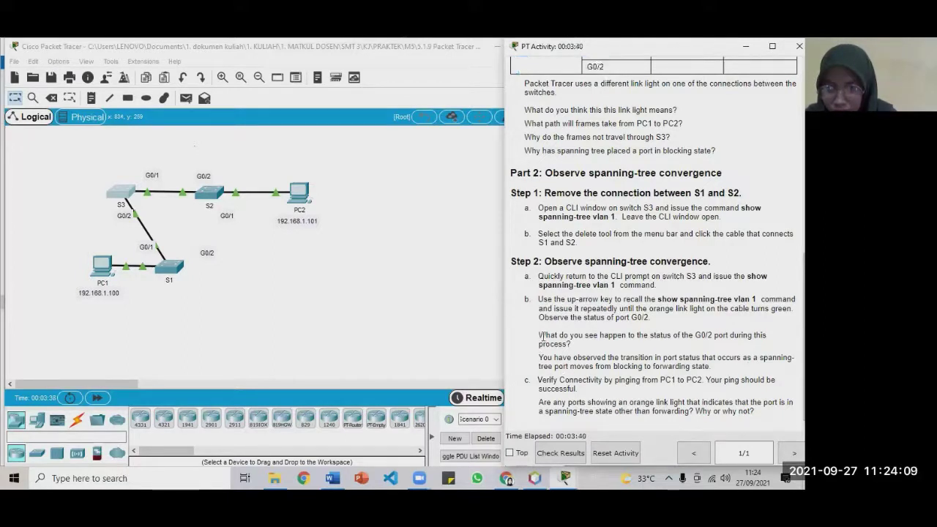
left_click_drag(539, 335, 583, 347)
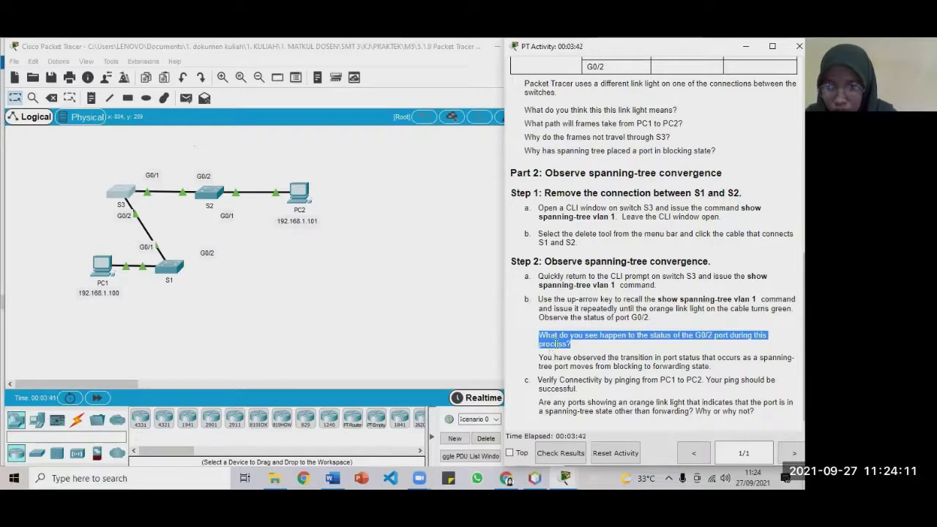
left_click(601, 337)
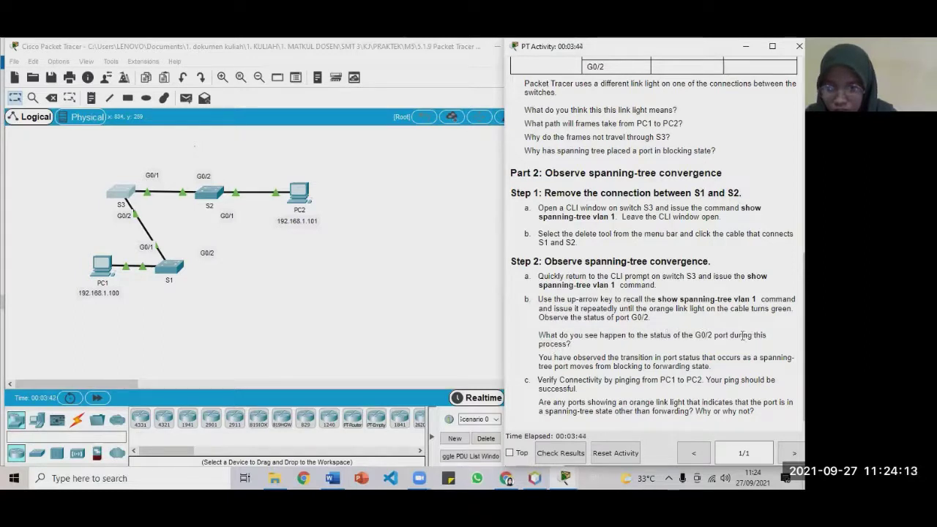
left_click_drag(701, 336, 724, 337)
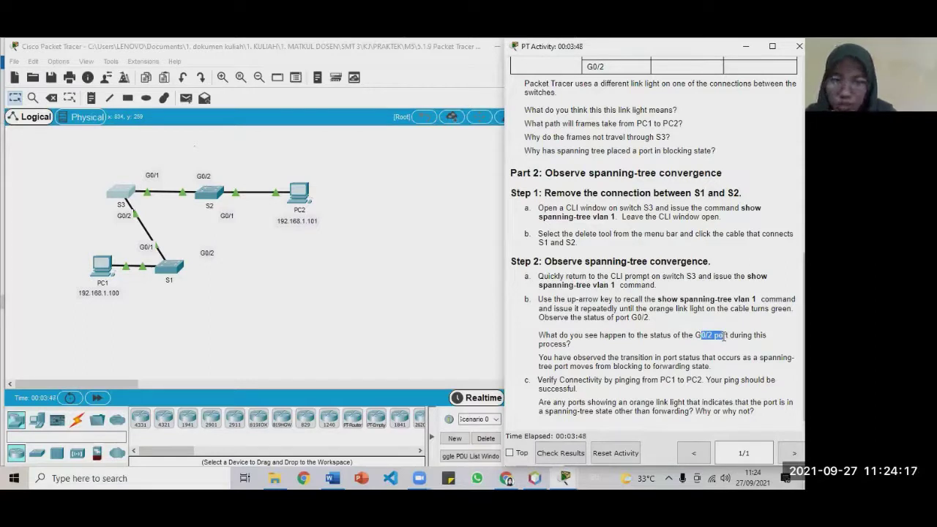
left_click(697, 336)
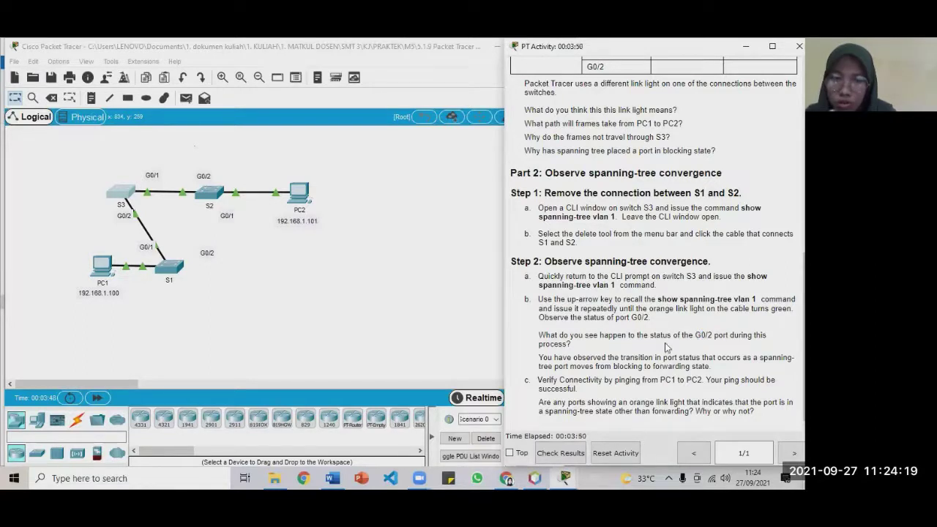
left_click_drag(540, 345, 574, 345)
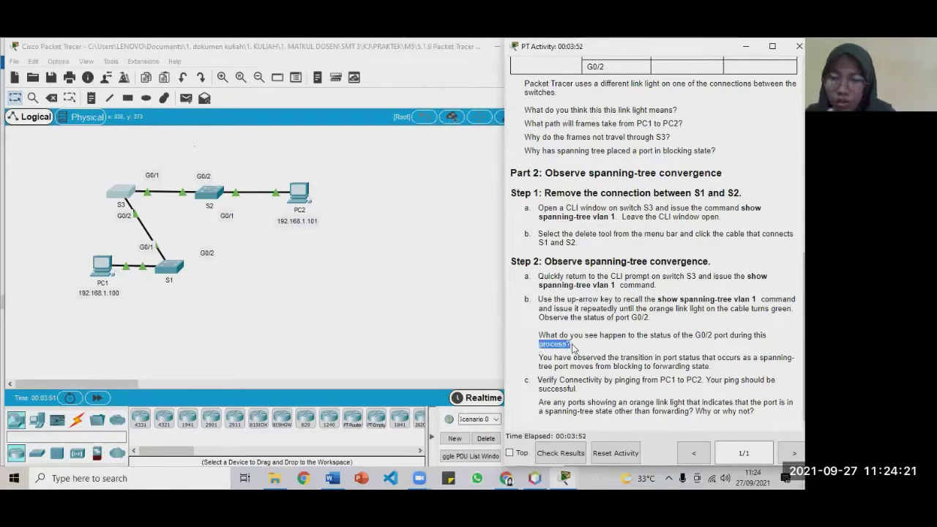
left_click(613, 358)
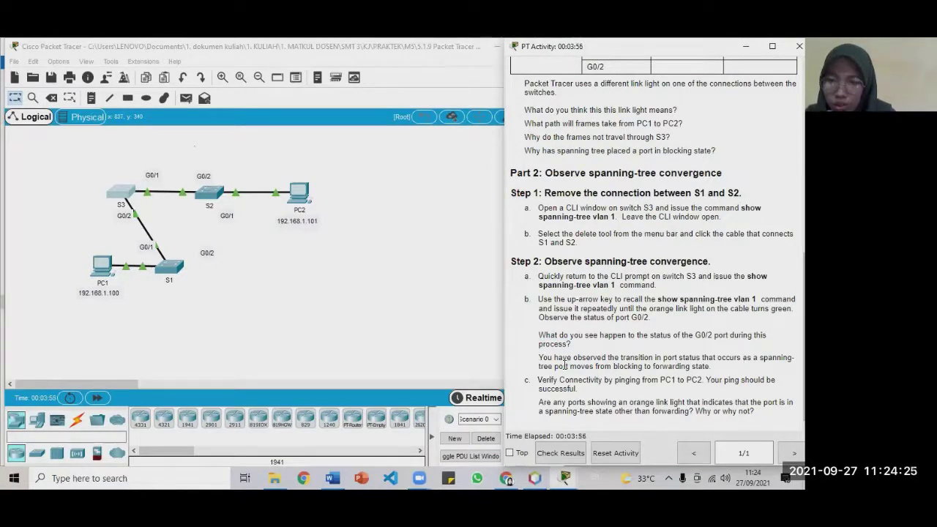
- Read the activity's explanation of the port status transition from blocking to forwarding state
left_click_drag(565, 365, 644, 366)
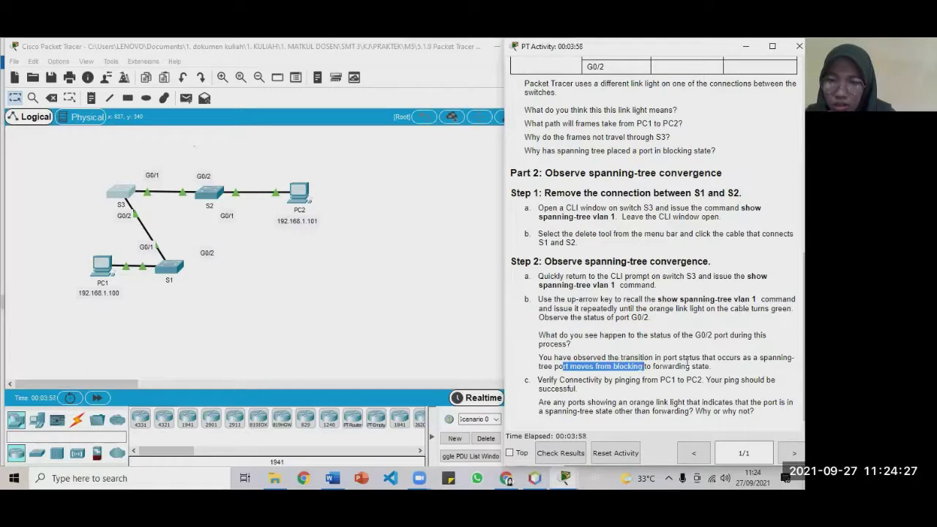
left_click_drag(663, 358, 687, 358)
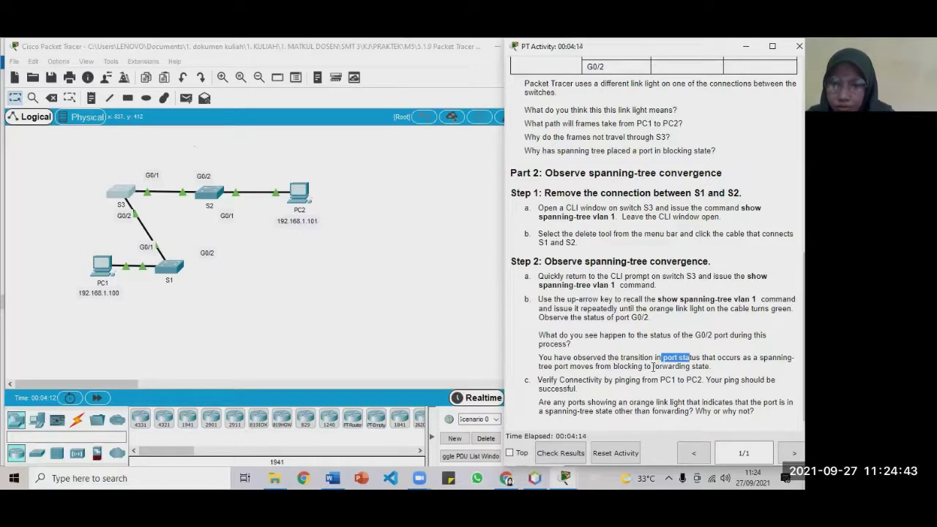
left_click_drag(653, 366, 706, 366)
left_click(695, 374)
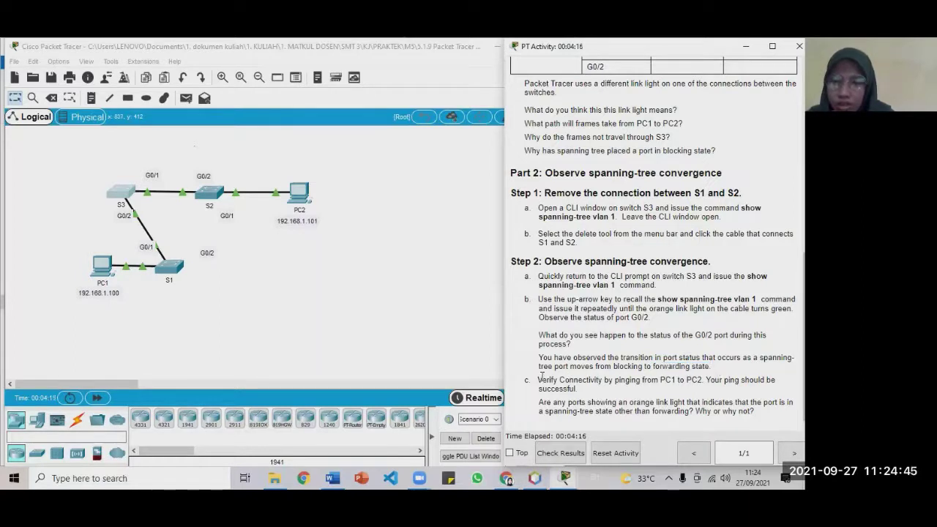
- Read the connectivity instruction in step c and ping from PC1 to PC2 with a simple PDU
left_click_drag(541, 377, 586, 391)
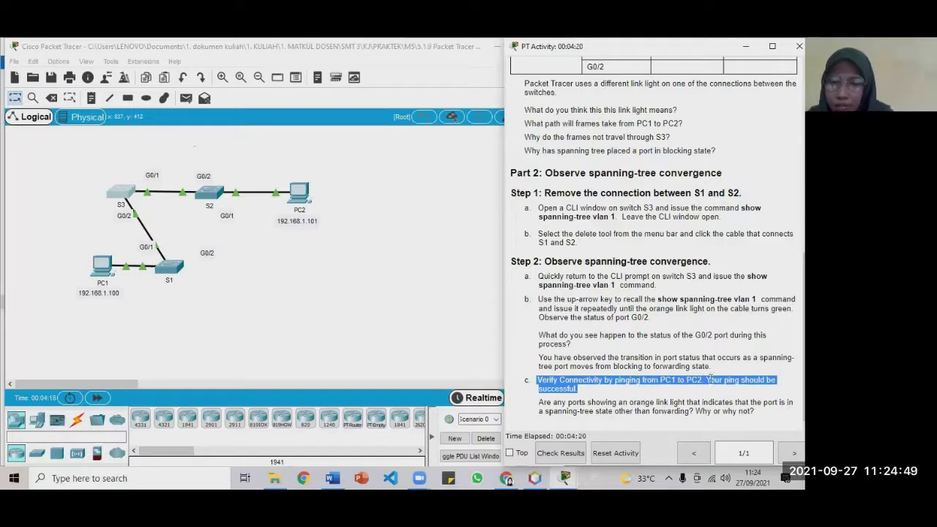
left_click(567, 398)
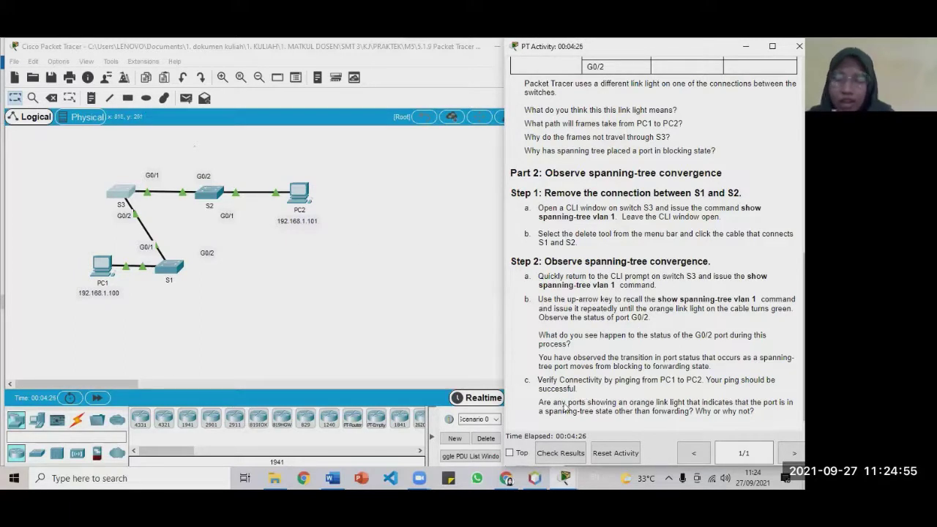
triple_click(567, 384)
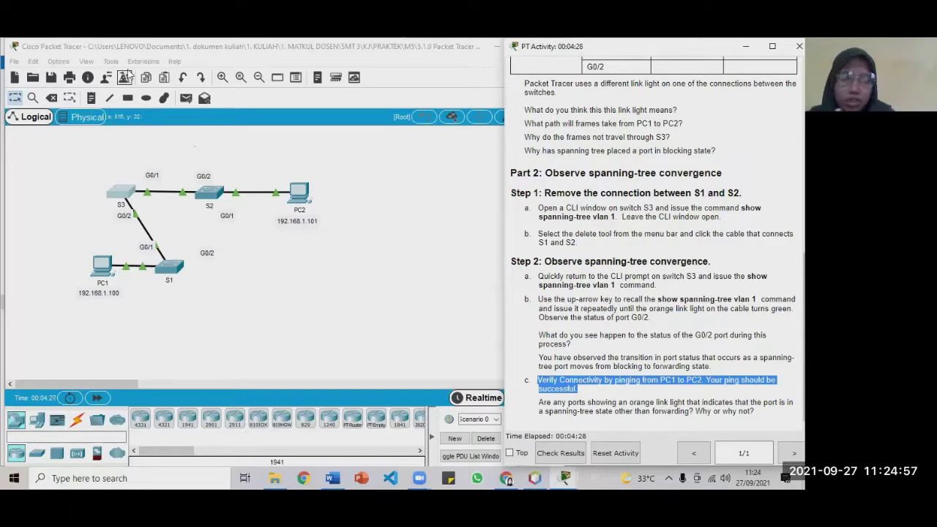
left_click(186, 102)
left_click(102, 265)
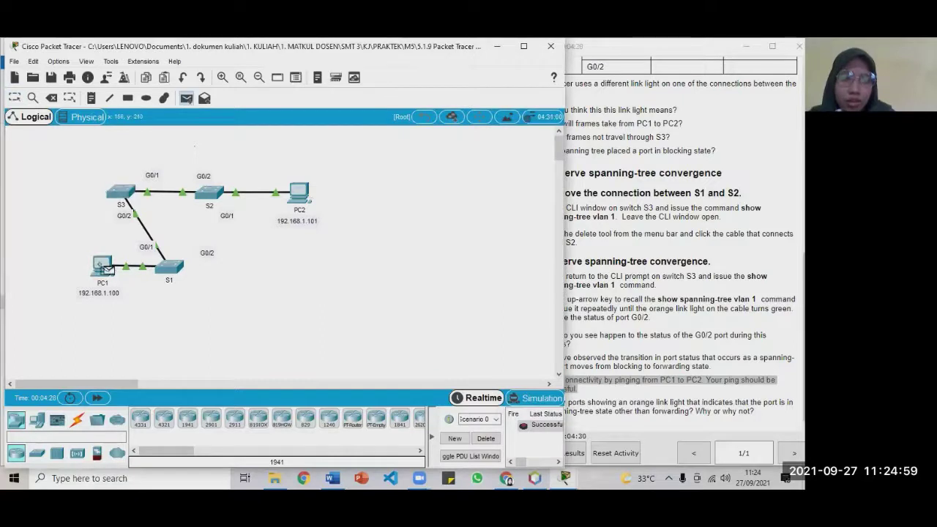
left_click(299, 192)
left_click(299, 192)
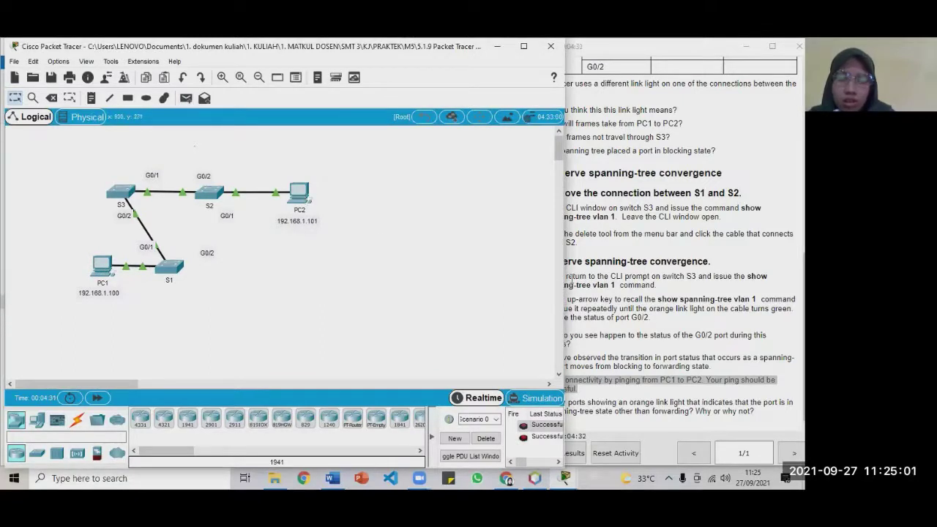
- Resize the main window to check the PC1-to-PC2 ping status and return to the activity instructions
left_click_drag(561, 271, 614, 272)
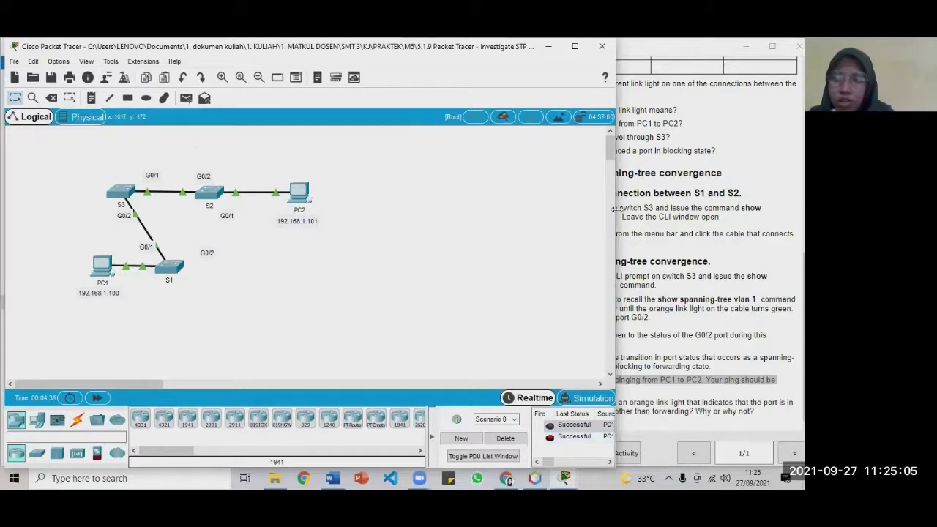
left_click_drag(616, 210, 475, 213)
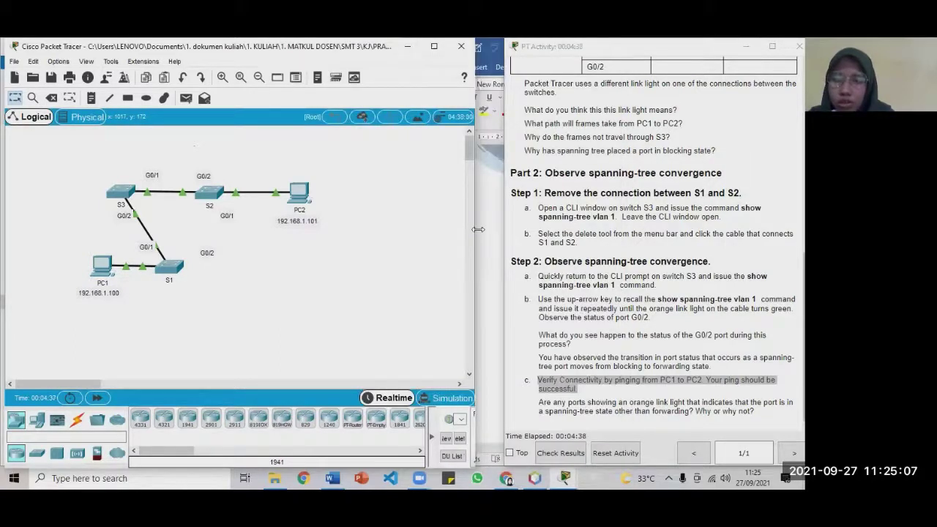
left_click_drag(473, 231, 667, 257)
left_click(678, 423)
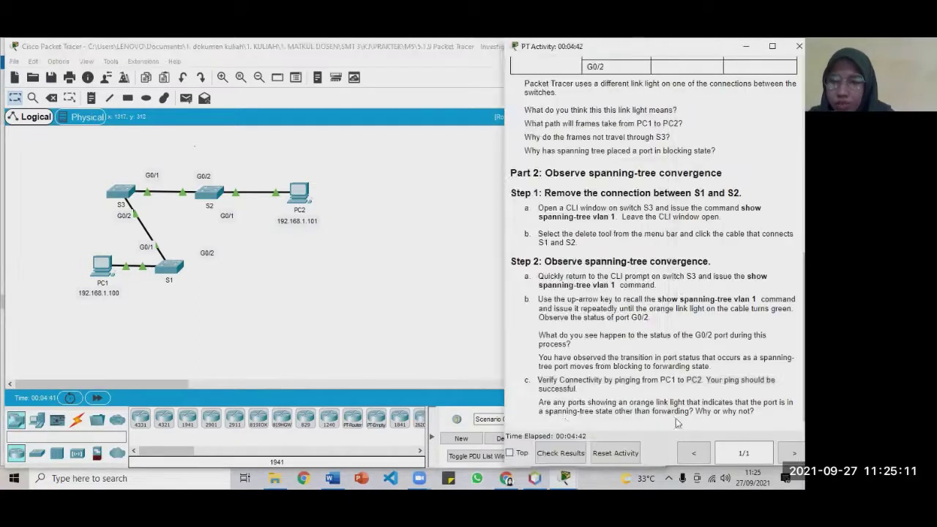